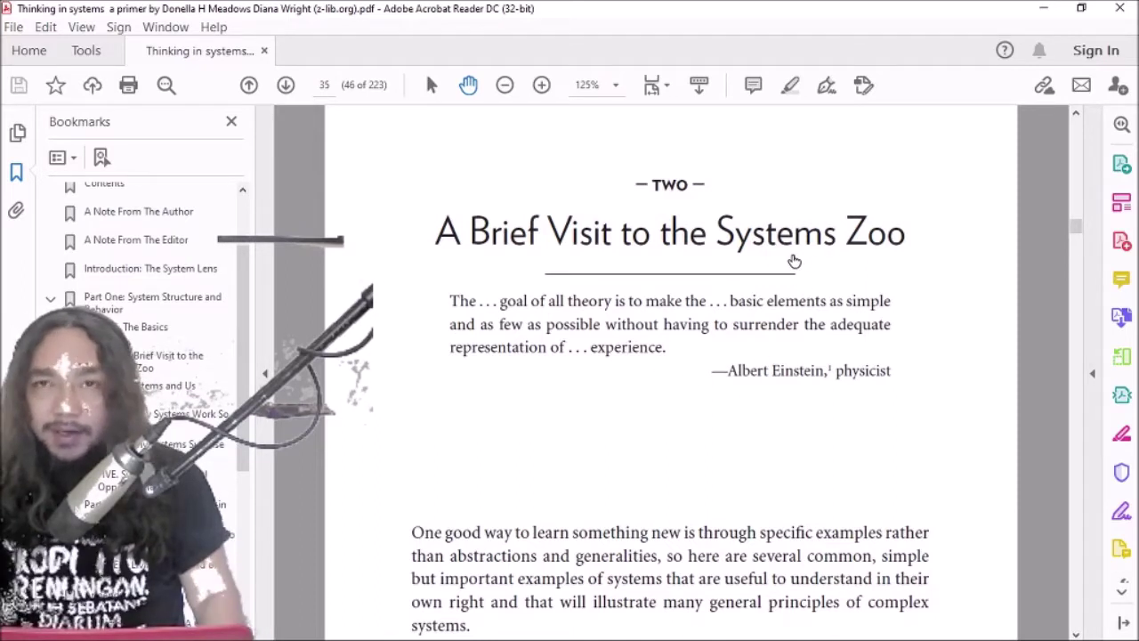
- Look over the opening of the Systems Zoo chapter, minimize the PDF and Cubase windows, and switch to the empty Stella Architect model
scroll(811, 386, down, 2)
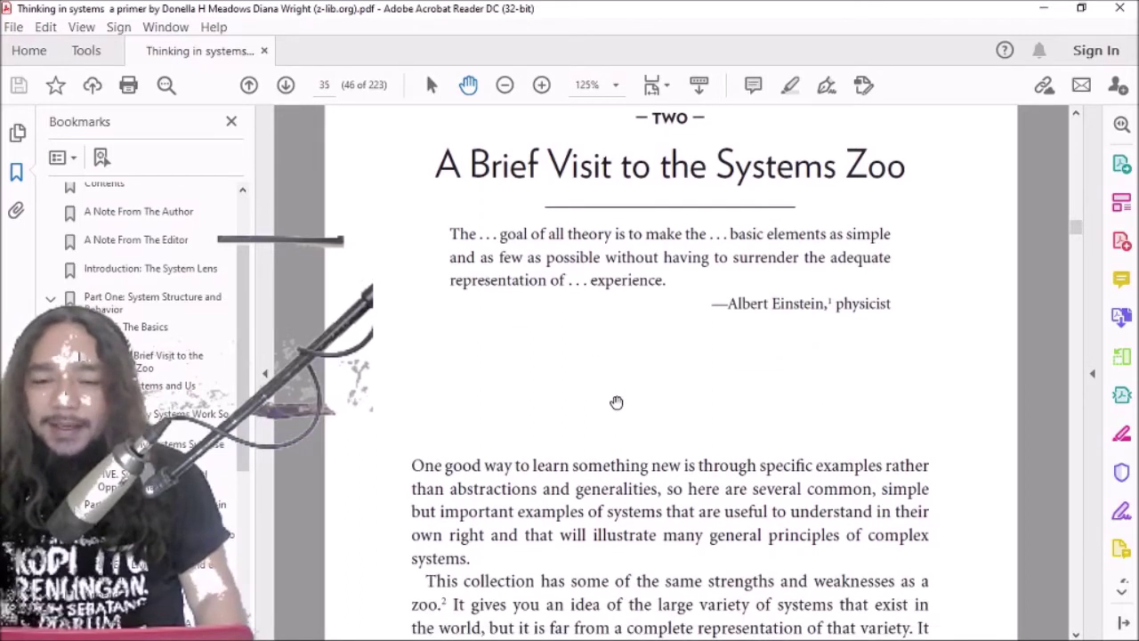
scroll(618, 396, up, 1)
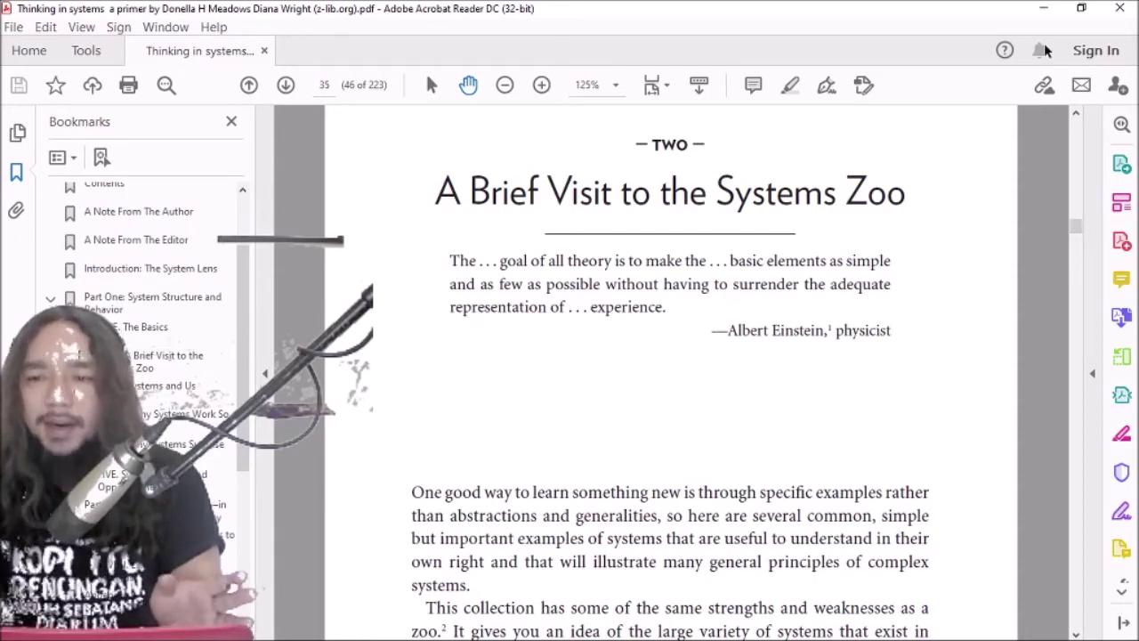
click(1046, 15)
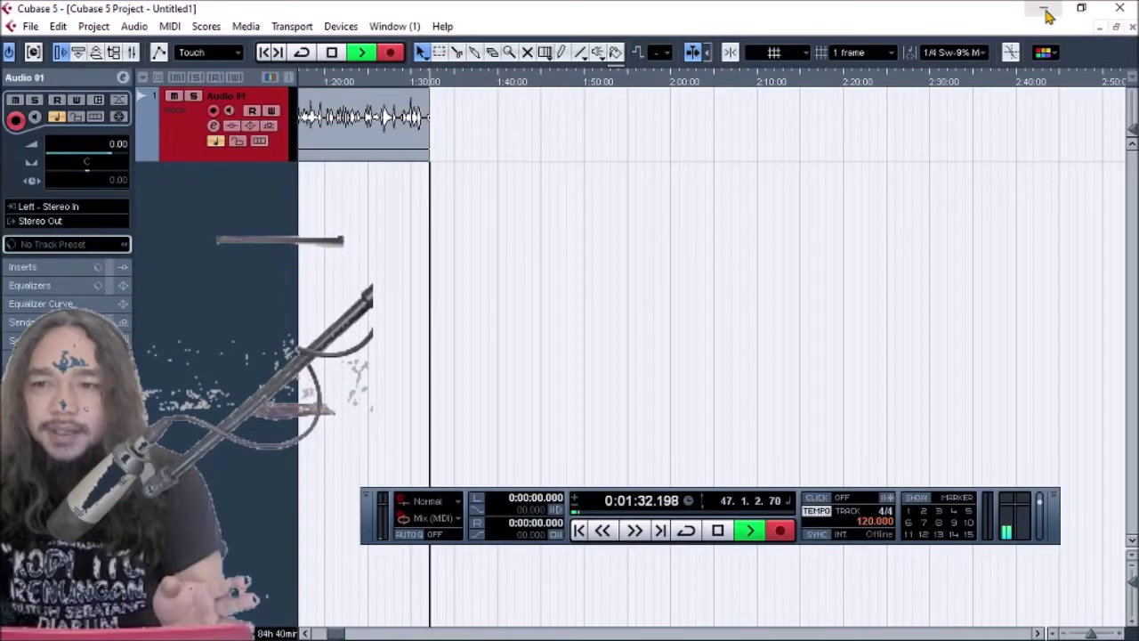
click(1047, 15)
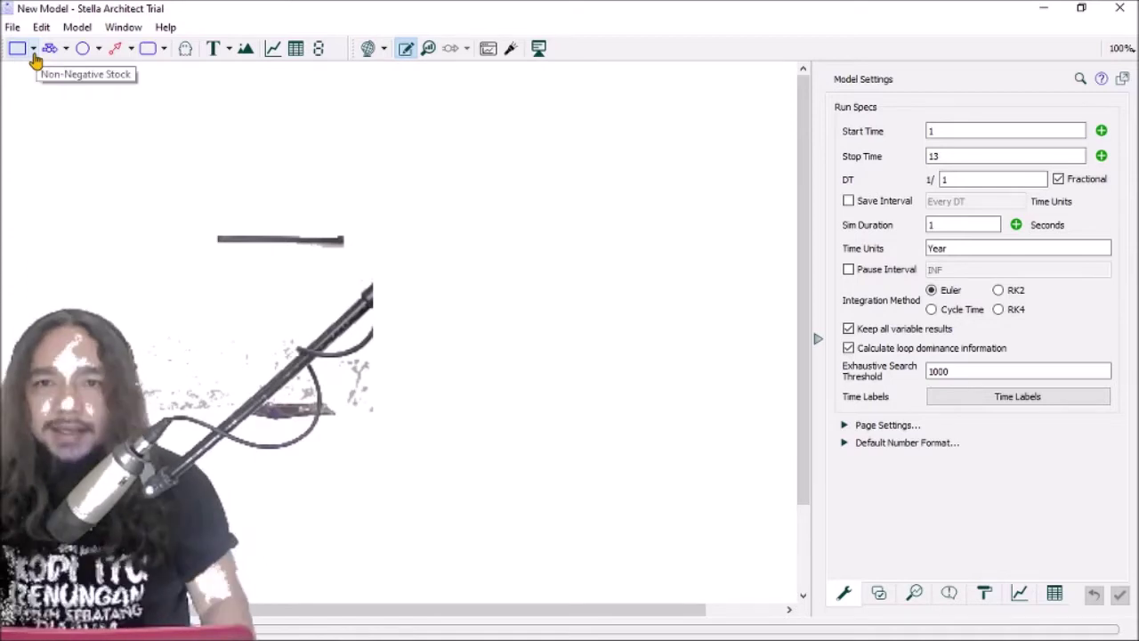
- Add a text box near the top of the empty model with POPULASI and PENDUDUK on two lines
click(213, 48)
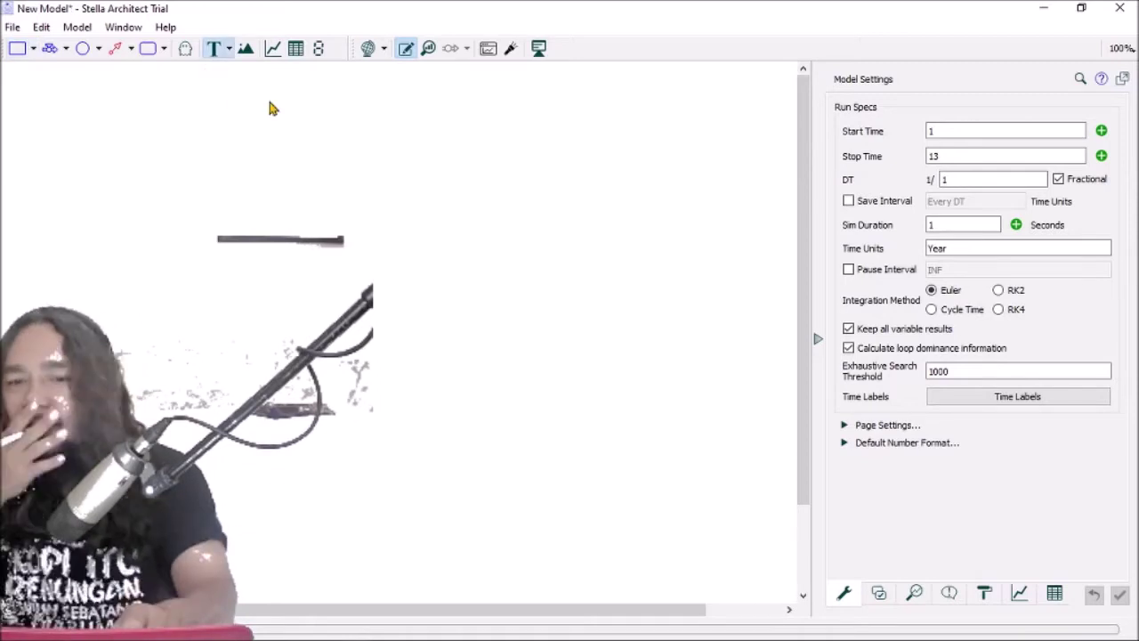
click(271, 103)
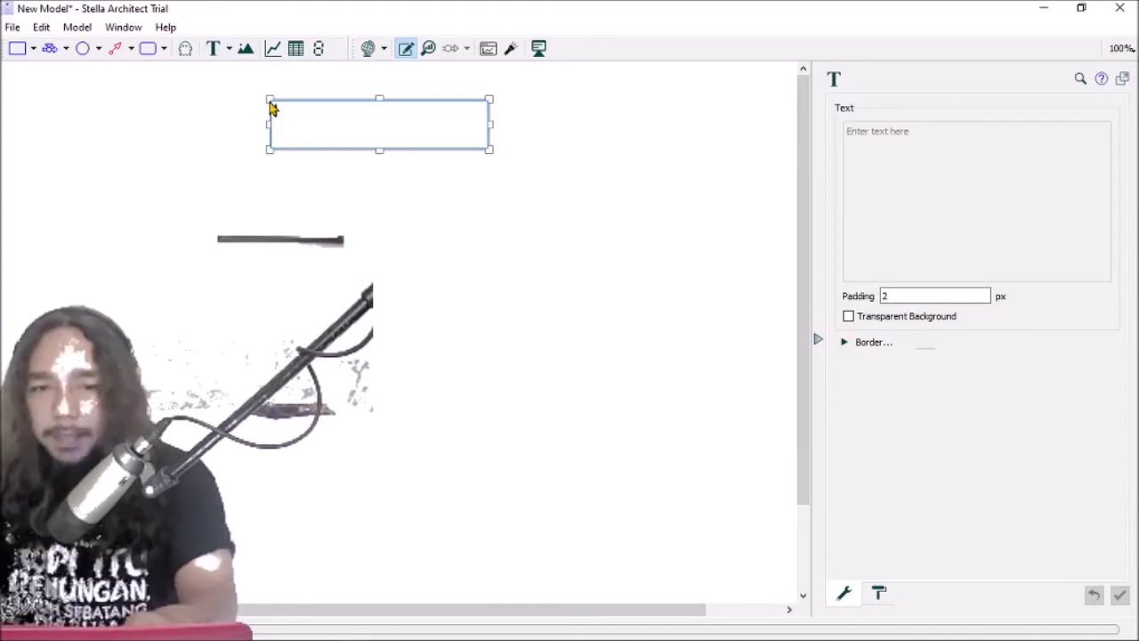
text(POPUL)
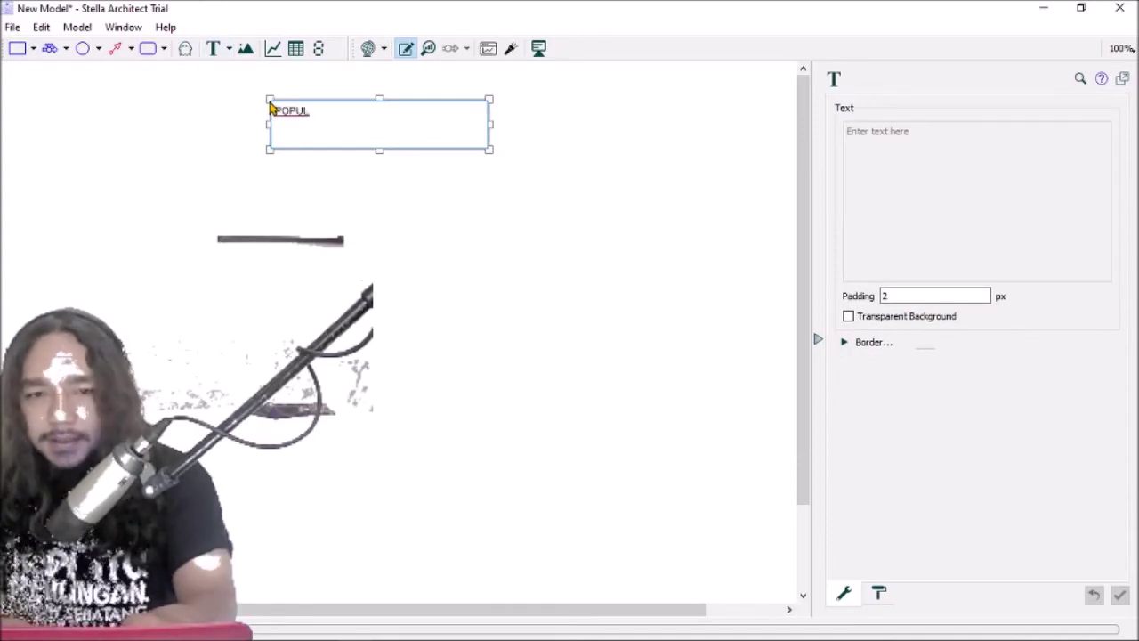
text(ASI)
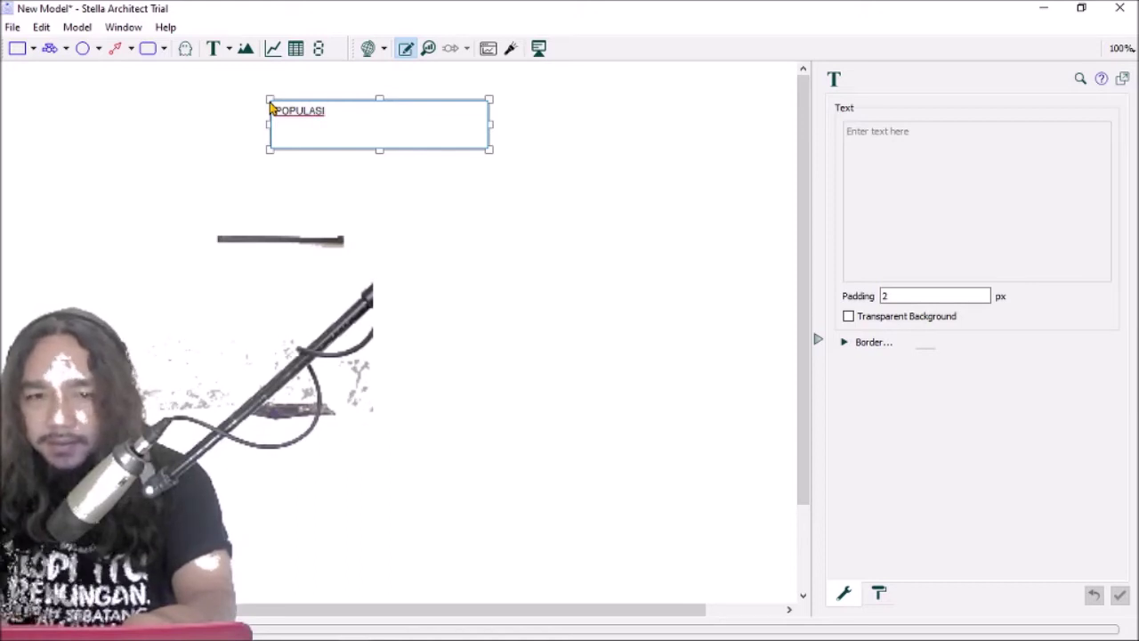
key(Return)
text(PENDUDUK)
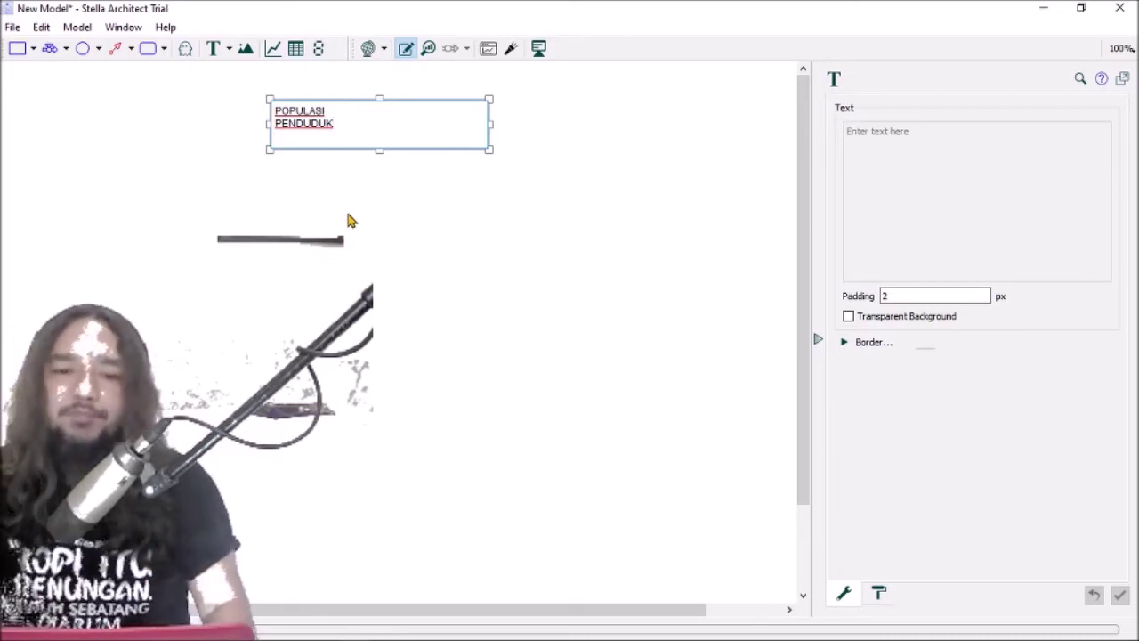
key(Escape)
click(311, 210)
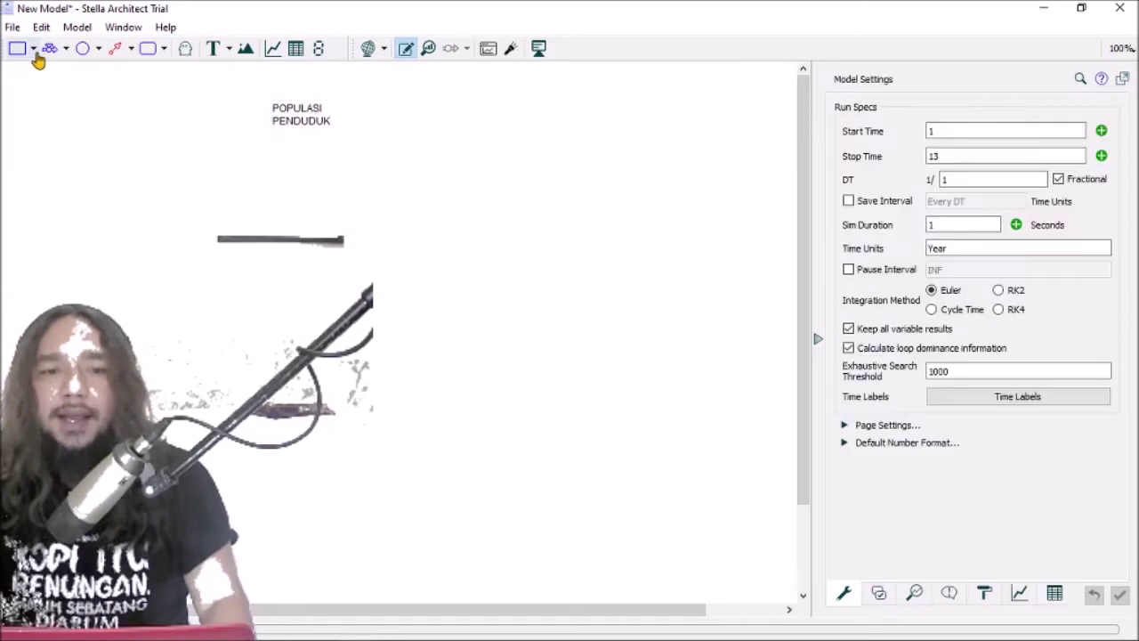
- Place a non-negative stock below the POPULASI PENDUDUK title and name it Penduduk
click(33, 49)
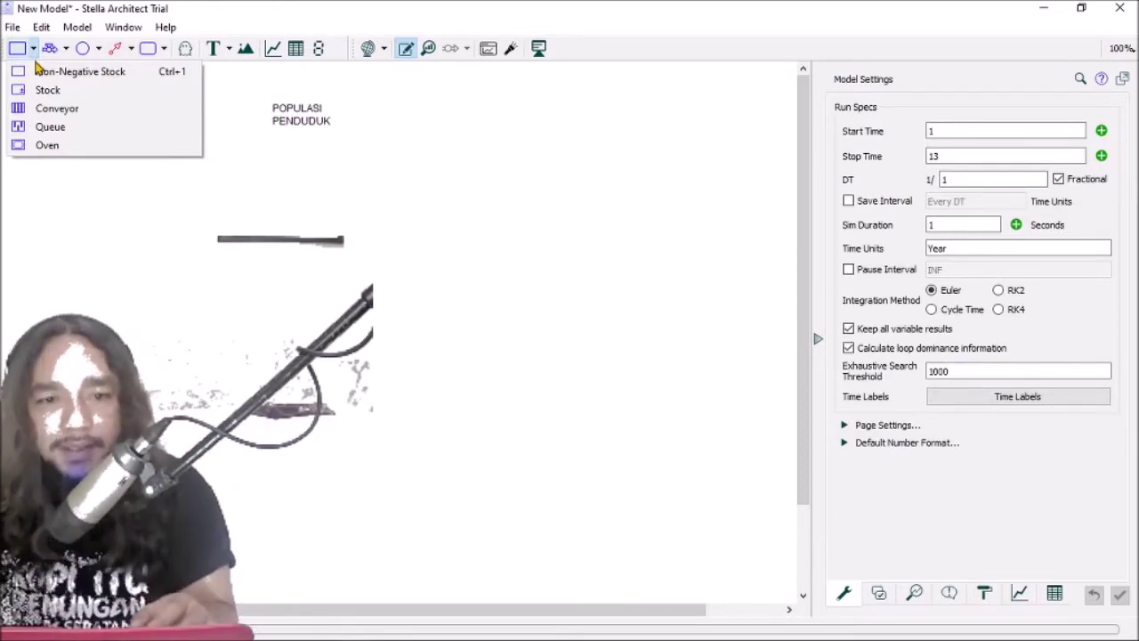
click(73, 108)
click(33, 49)
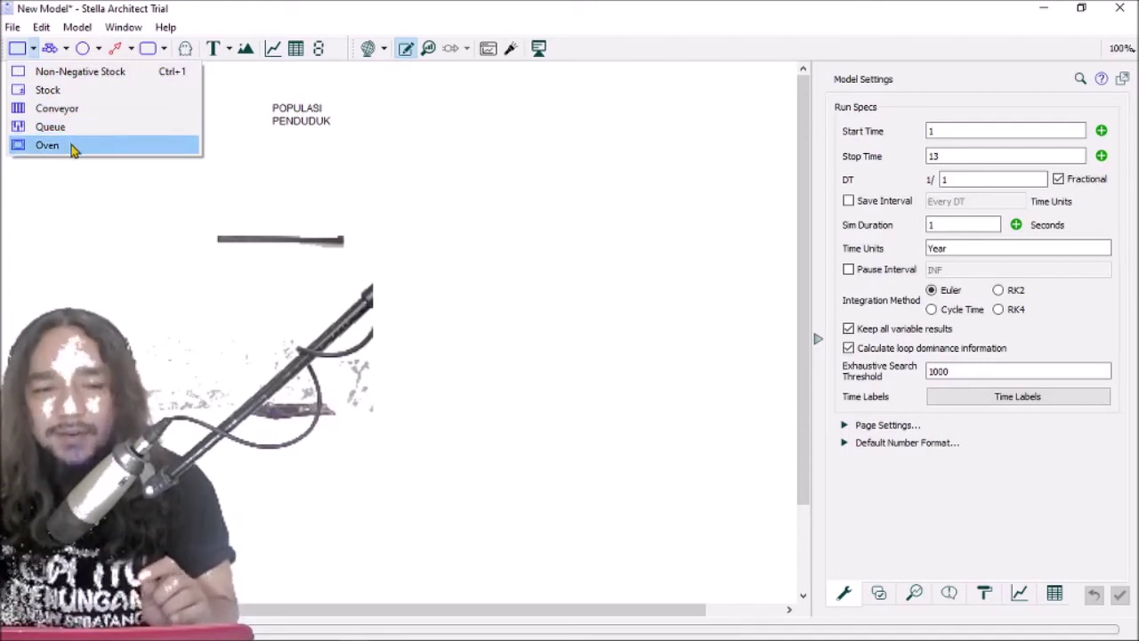
click(61, 77)
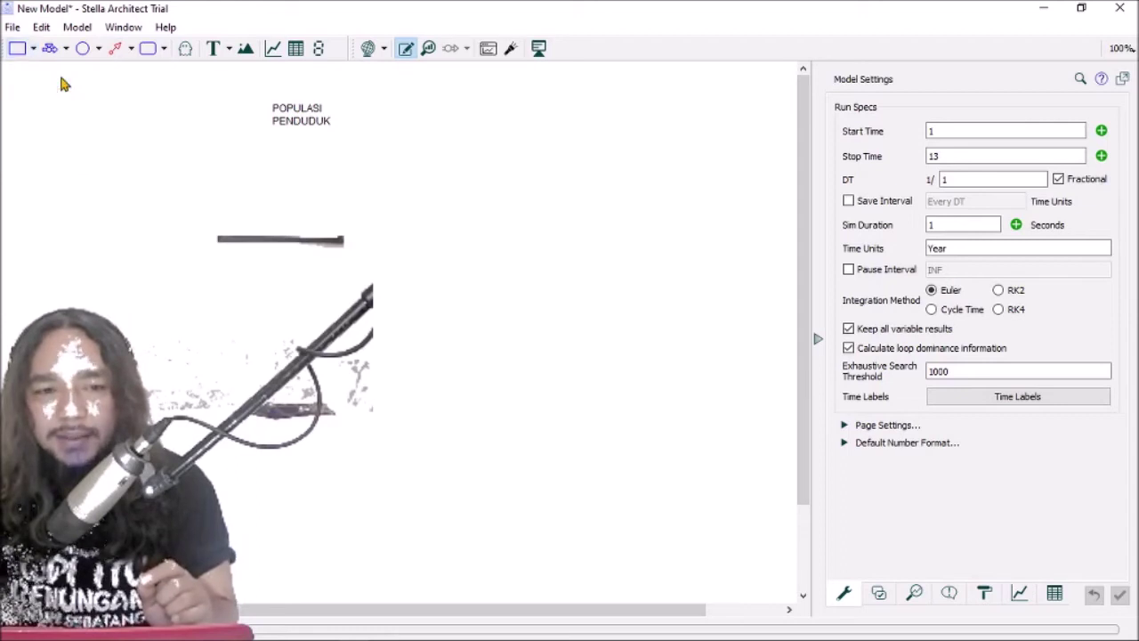
click(334, 244)
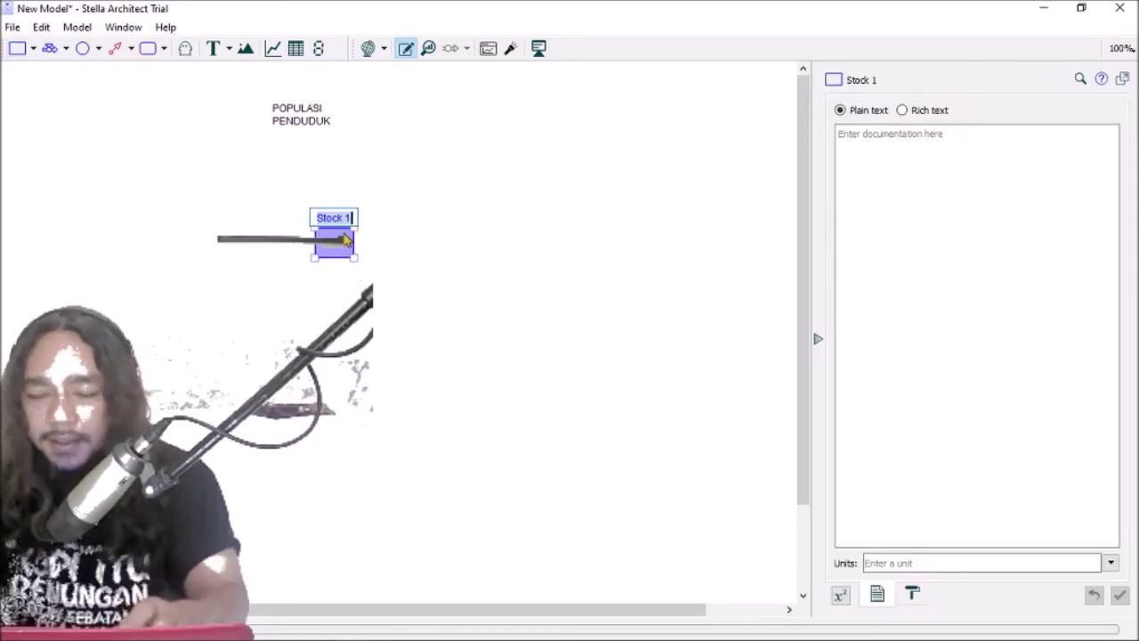
text(P)
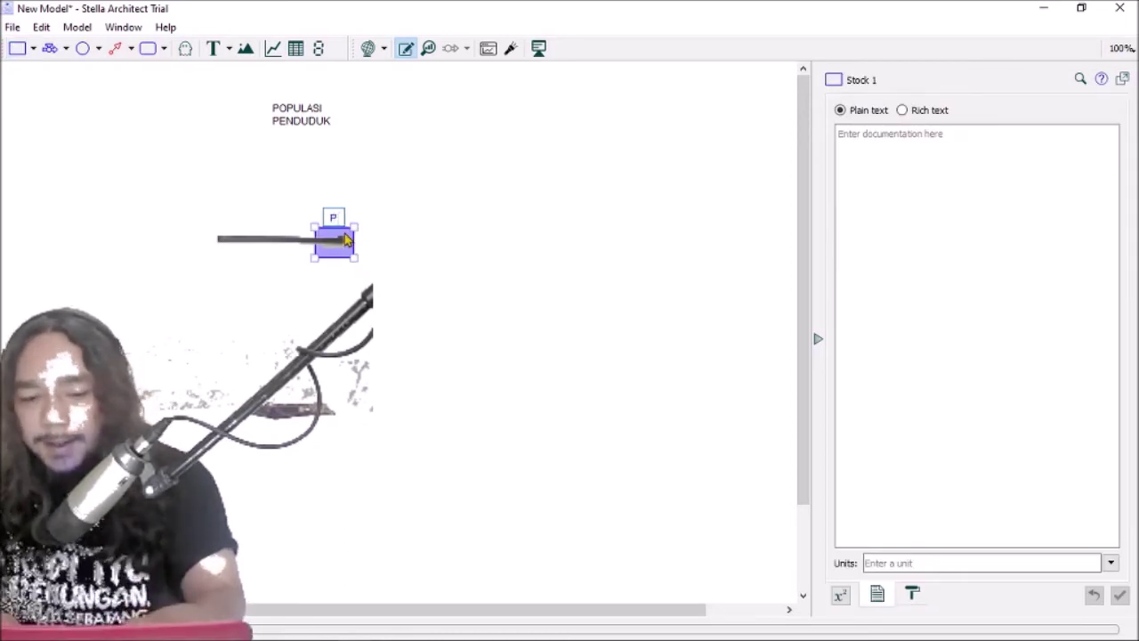
text(ondudu)
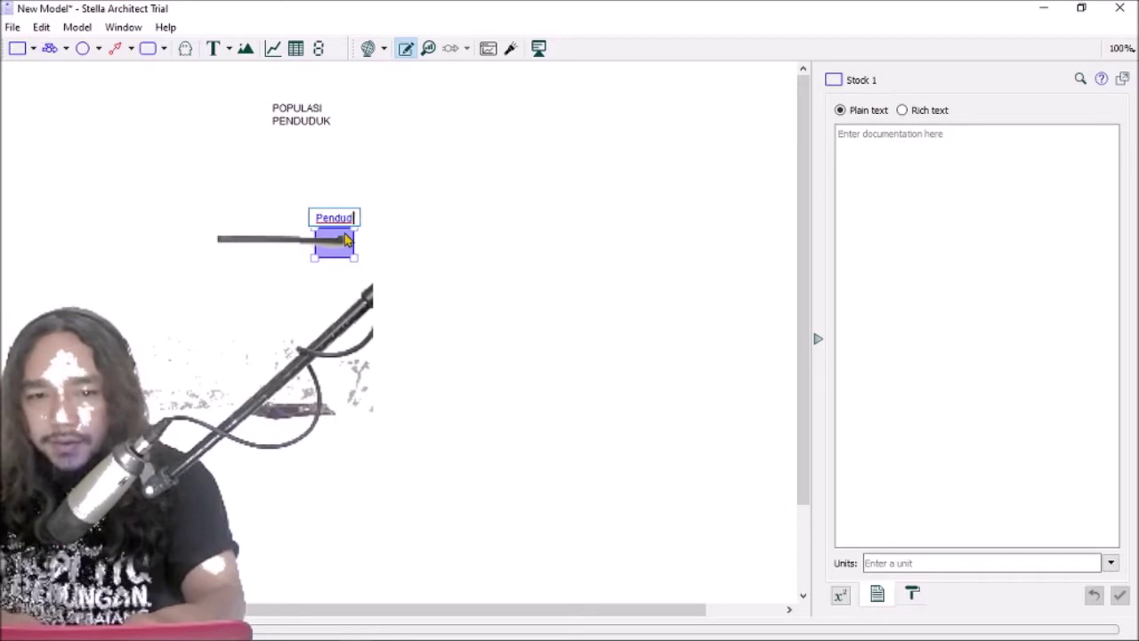
text(k)
click(370, 306)
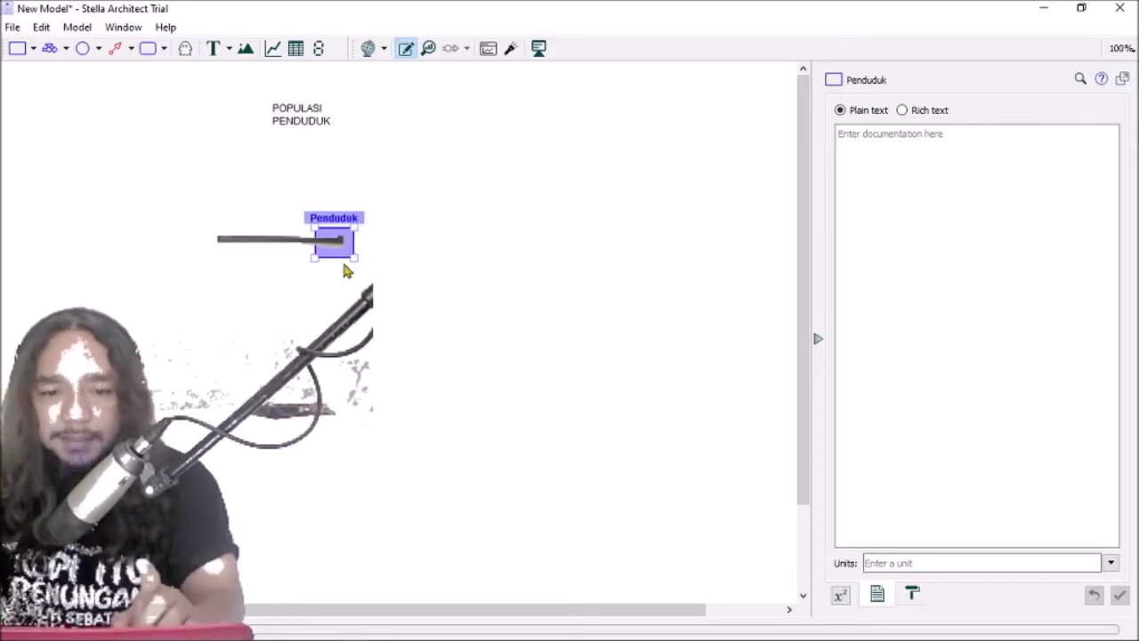
- Move the Penduduk stock to the middle of the canvas, leaving open space to its left for an inflow
drag(333, 245, 415, 262)
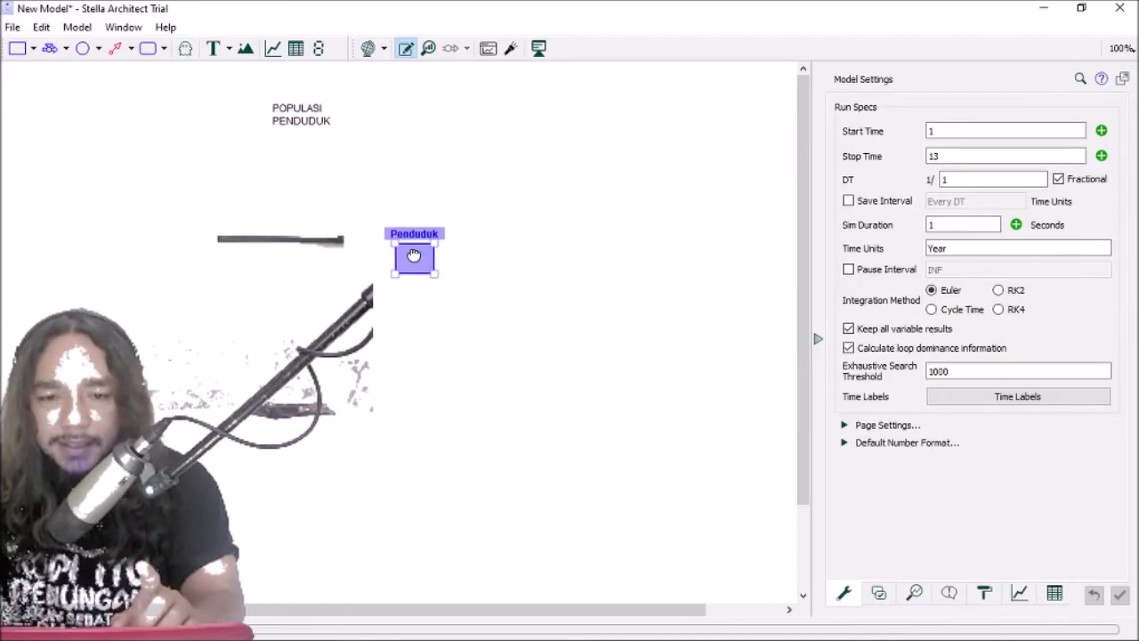
click(421, 324)
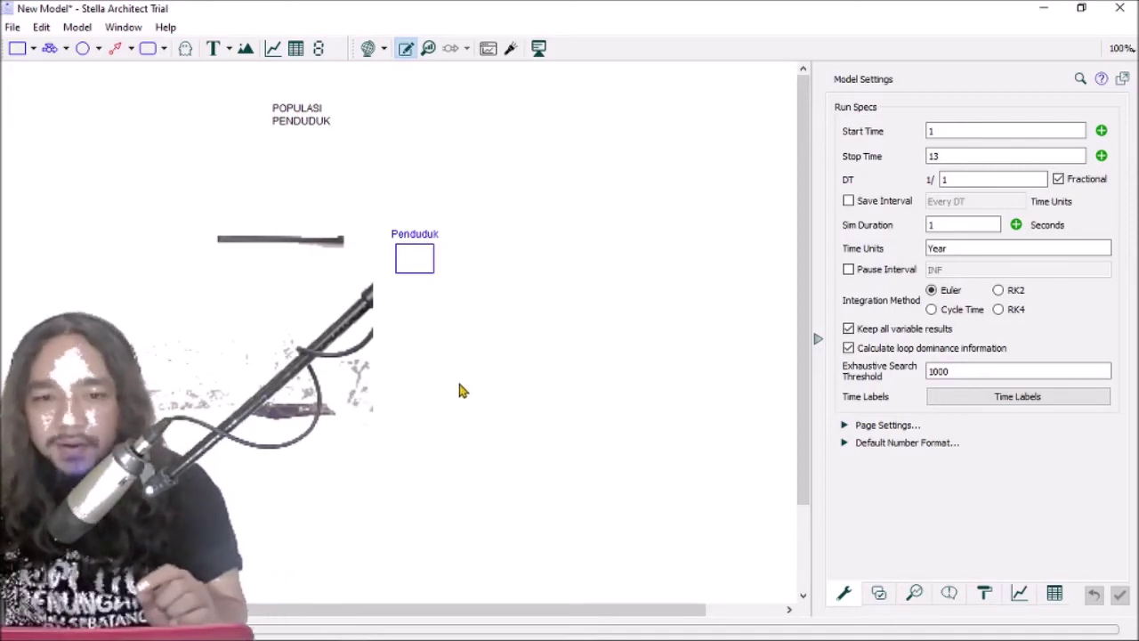
drag(412, 263, 504, 254)
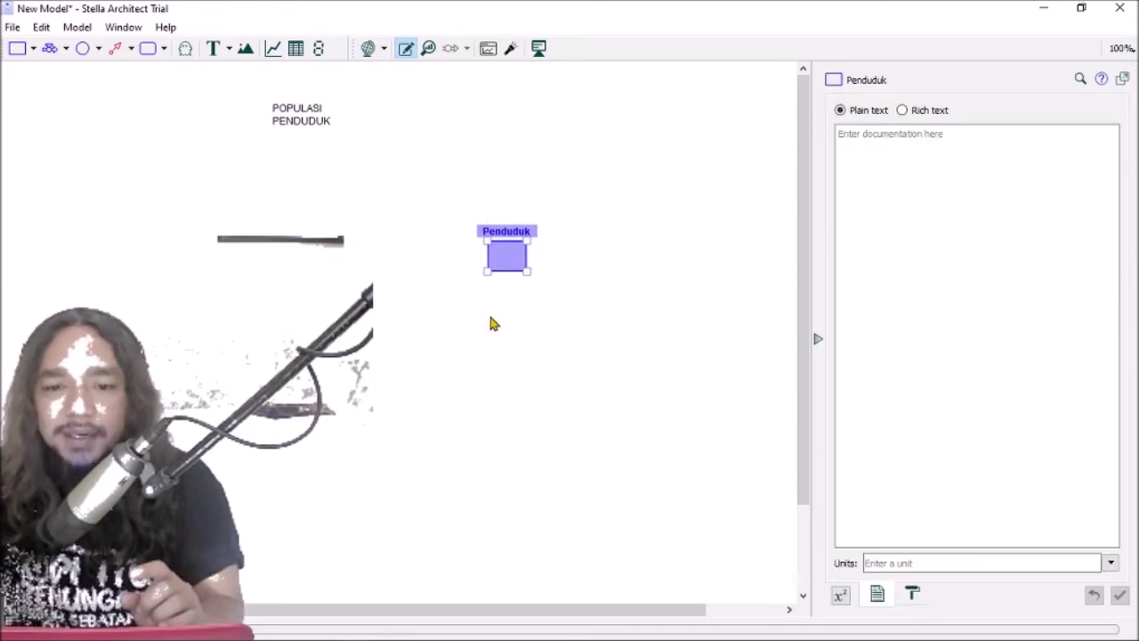
click(489, 316)
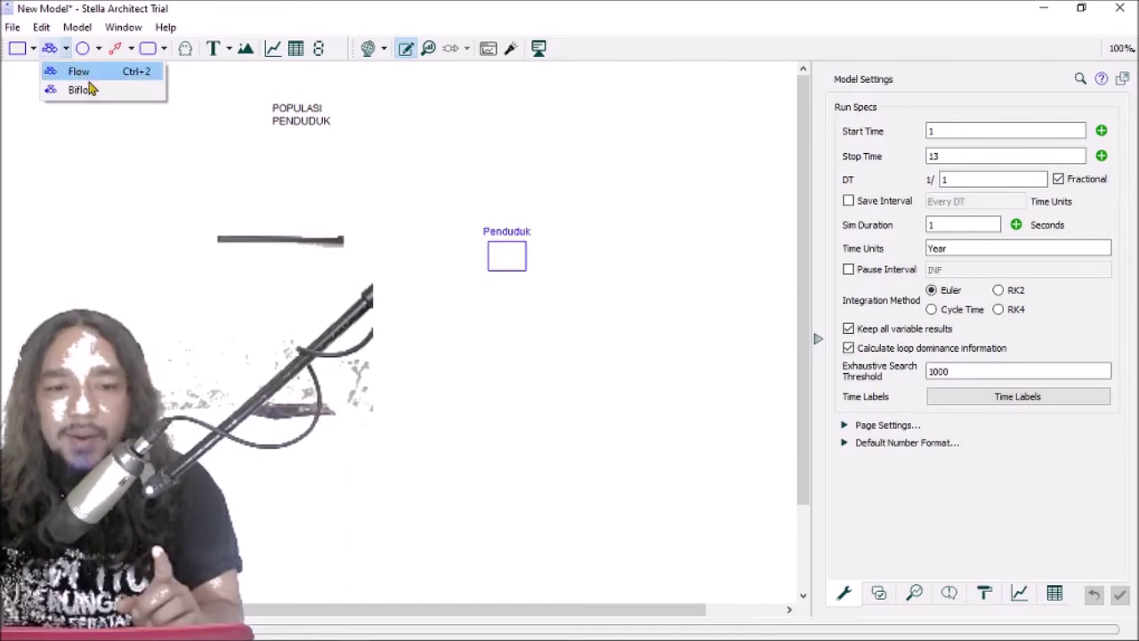
- Draw a trial flow from a cloud into the Penduduk stock and undo it
click(94, 78)
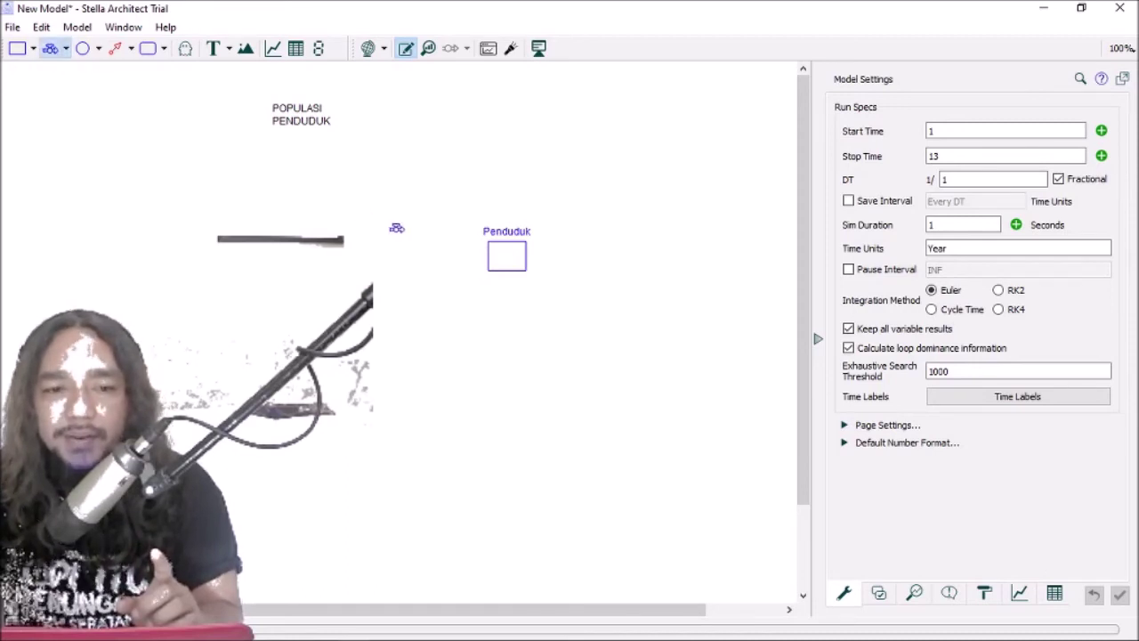
drag(307, 258, 502, 258)
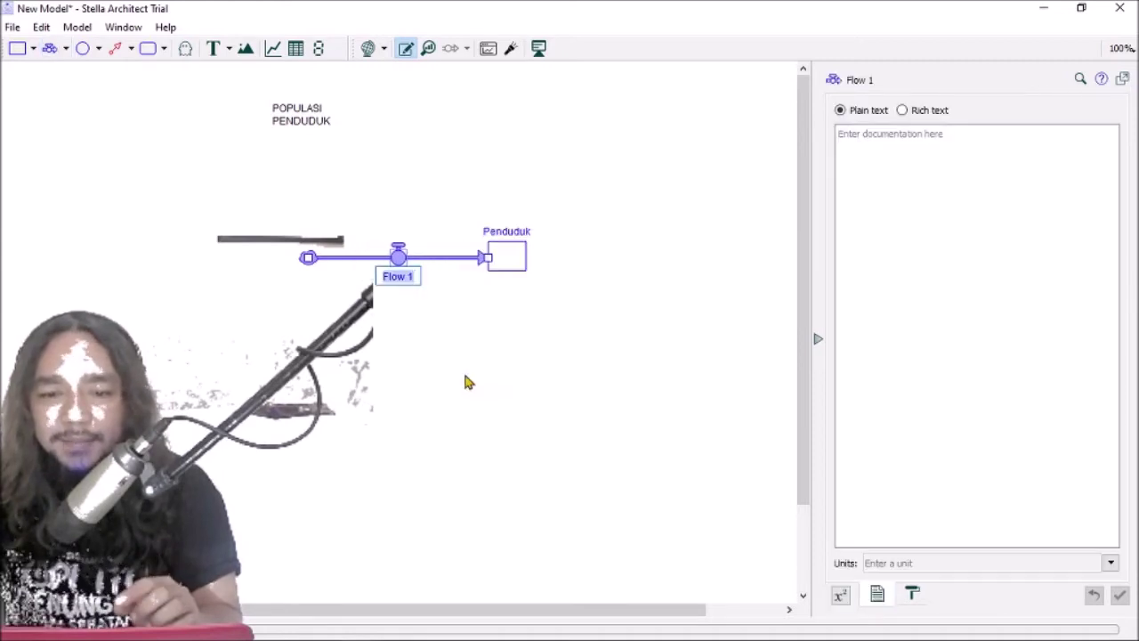
click(465, 383)
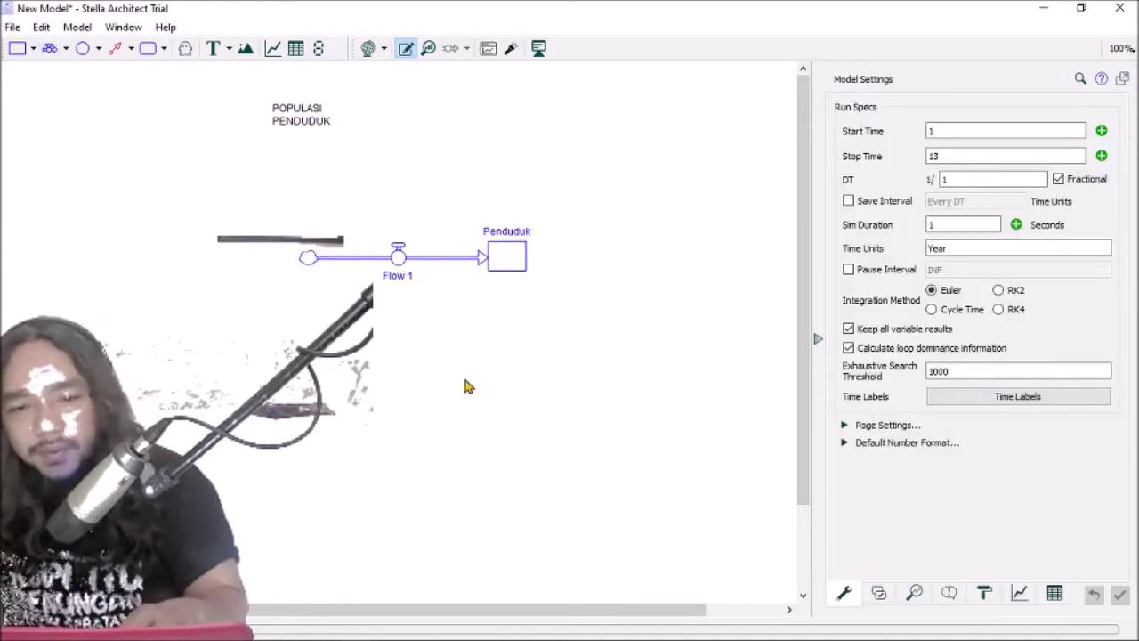
key(ctrl+z)
- Draw a trial biflow between a cloud and the Penduduk stock and undo it
click(66, 49)
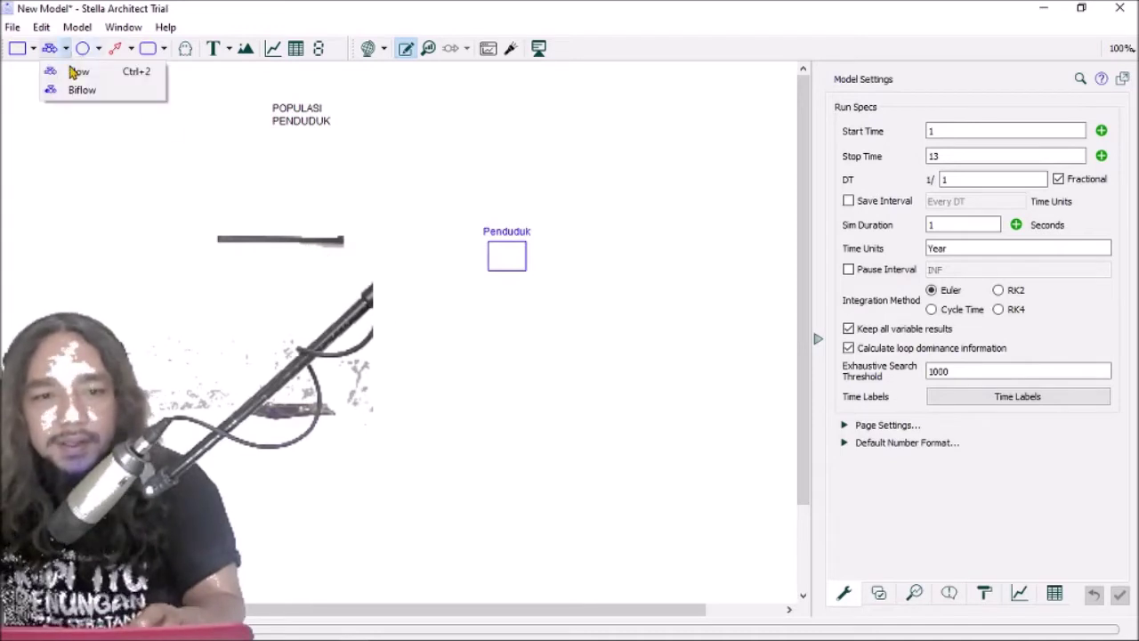
click(84, 90)
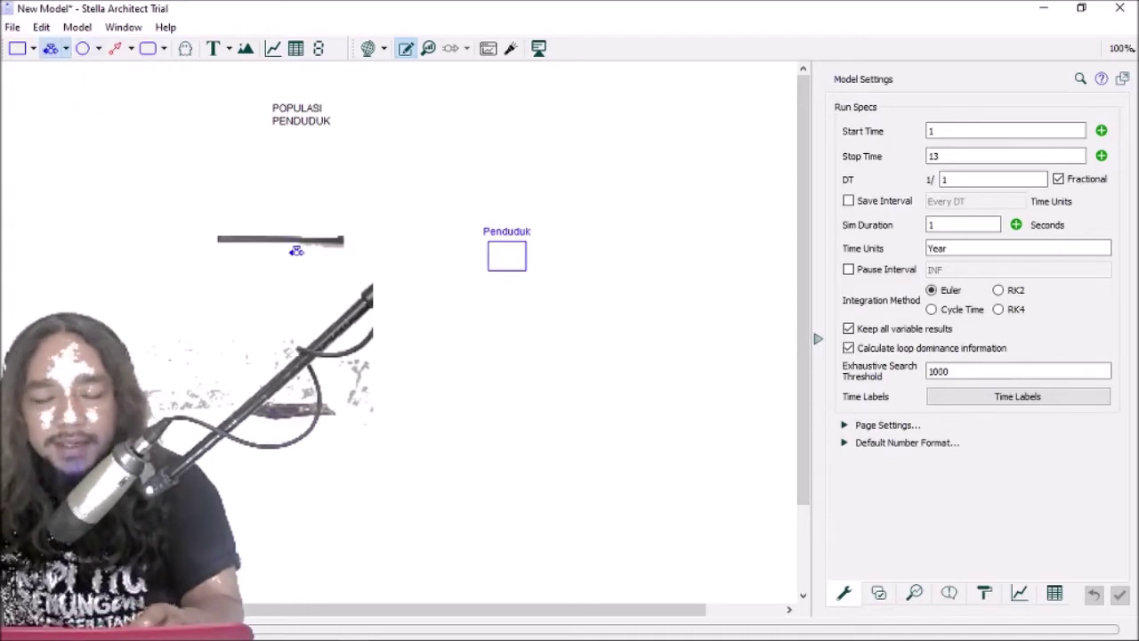
drag(296, 251, 514, 257)
click(400, 247)
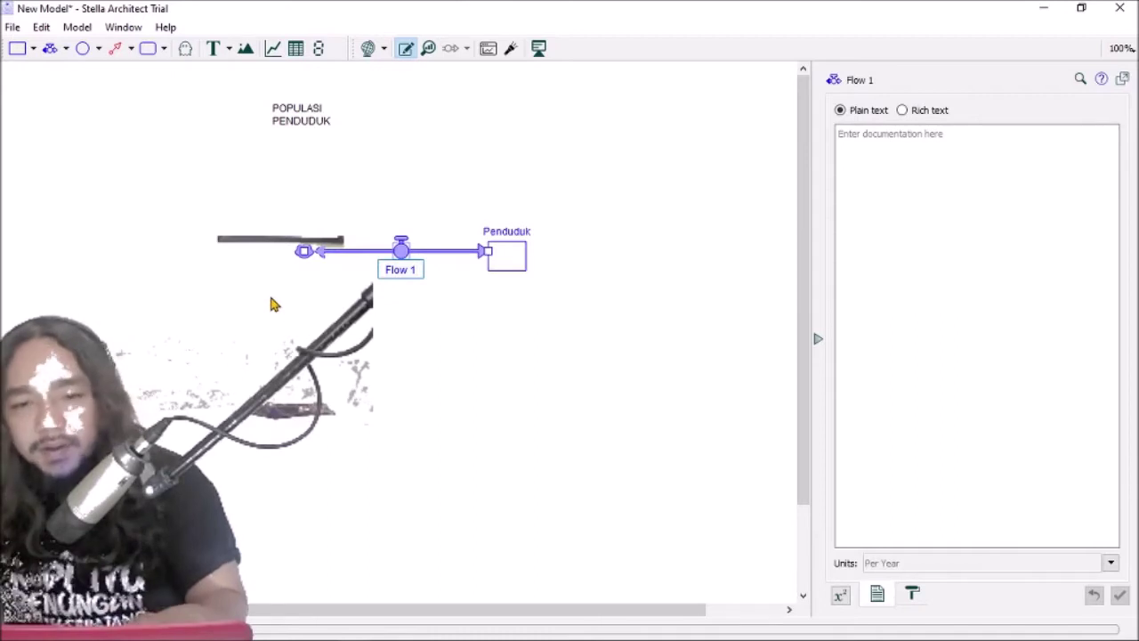
click(365, 354)
key(ctrl+z)
- Draw a one-way flow from a cloud into the Penduduk stock and name it Perkembangan Penduduk
click(56, 51)
click(69, 73)
drag(289, 251, 514, 267)
click(479, 328)
click(393, 272)
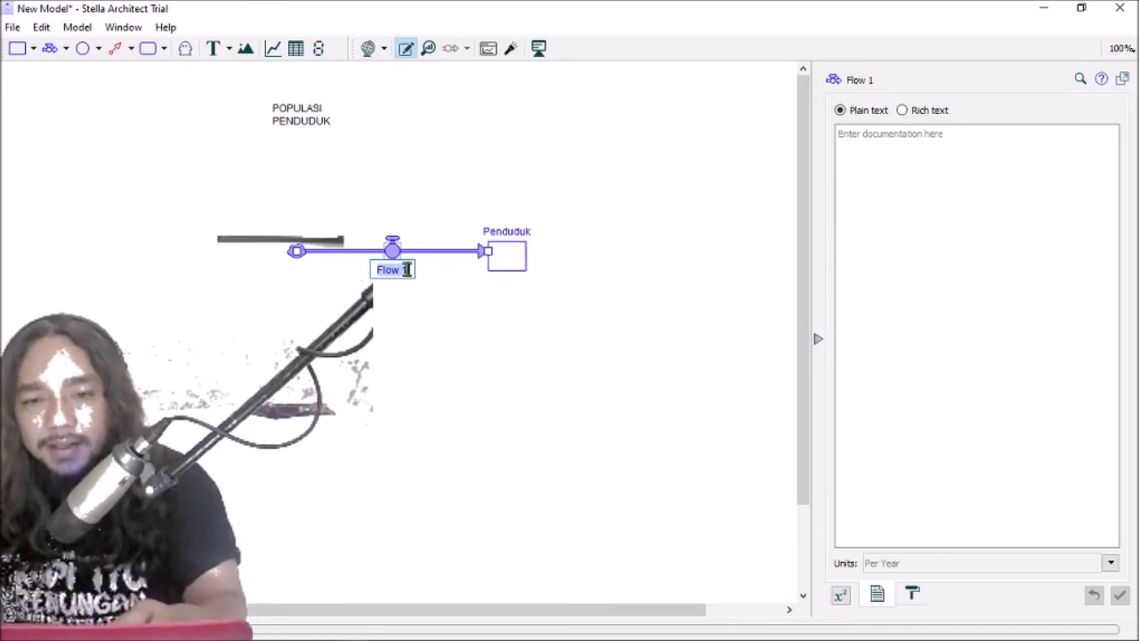
mouse_move(407, 269)
mouse_down()
mouse_move(375, 271)
mouse_move(408, 271)
mouse_up()
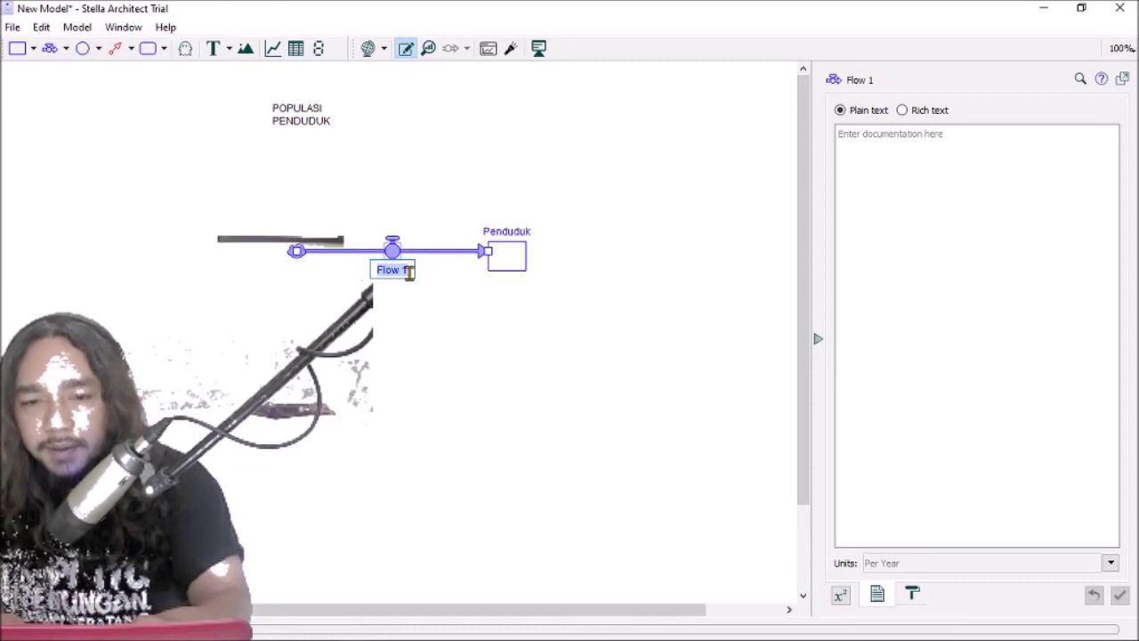
text(Perk)
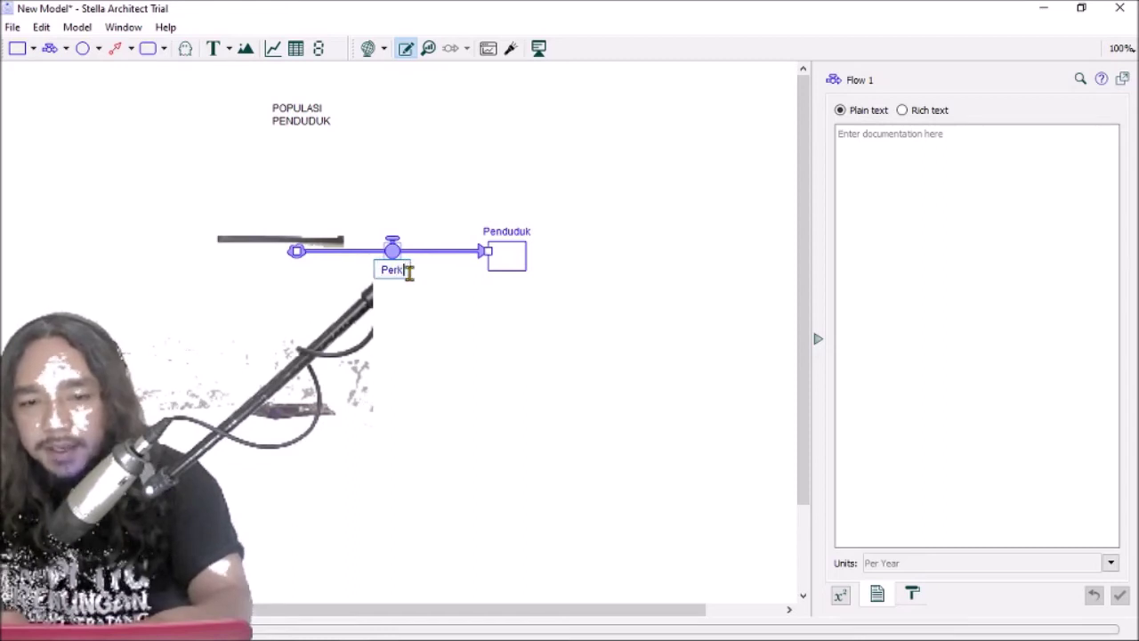
text(embangan Pendudu)
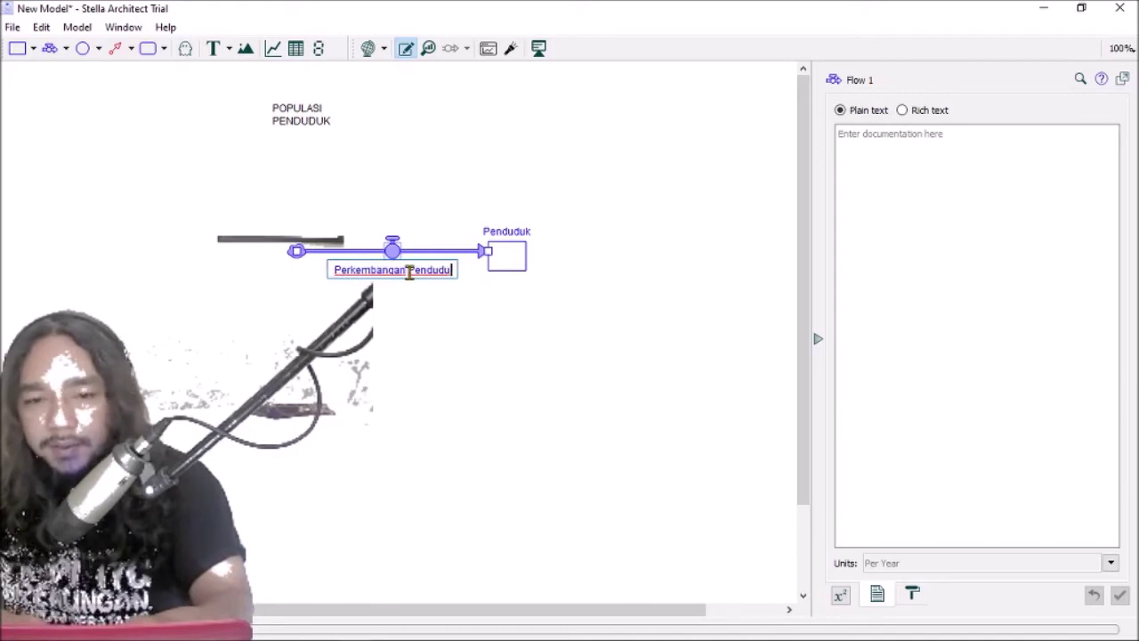
text(k)
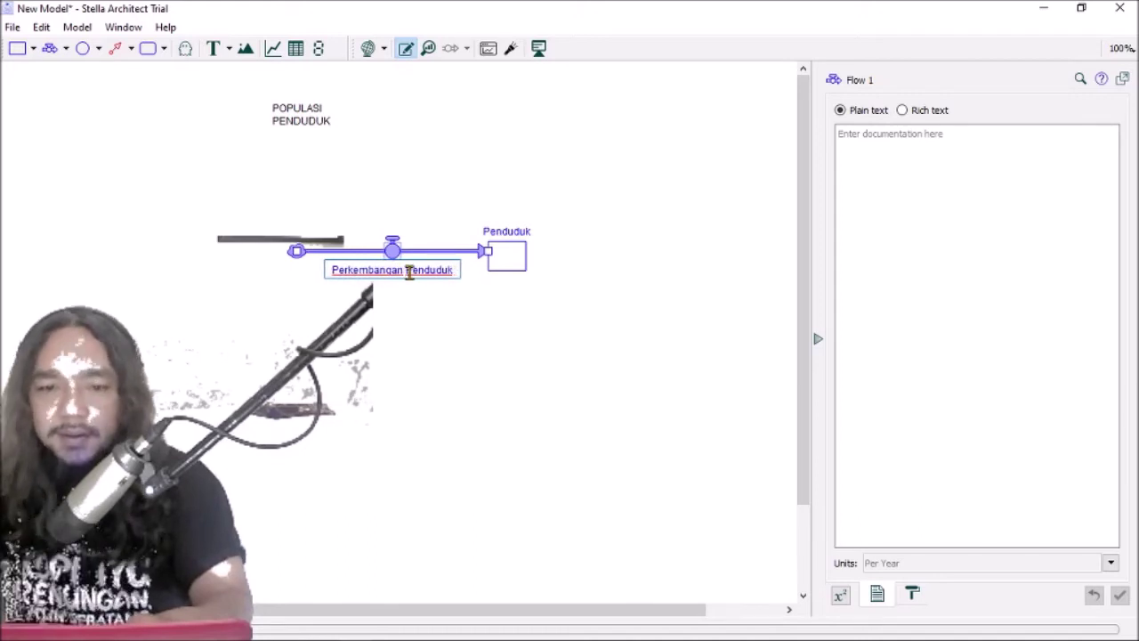
click(439, 355)
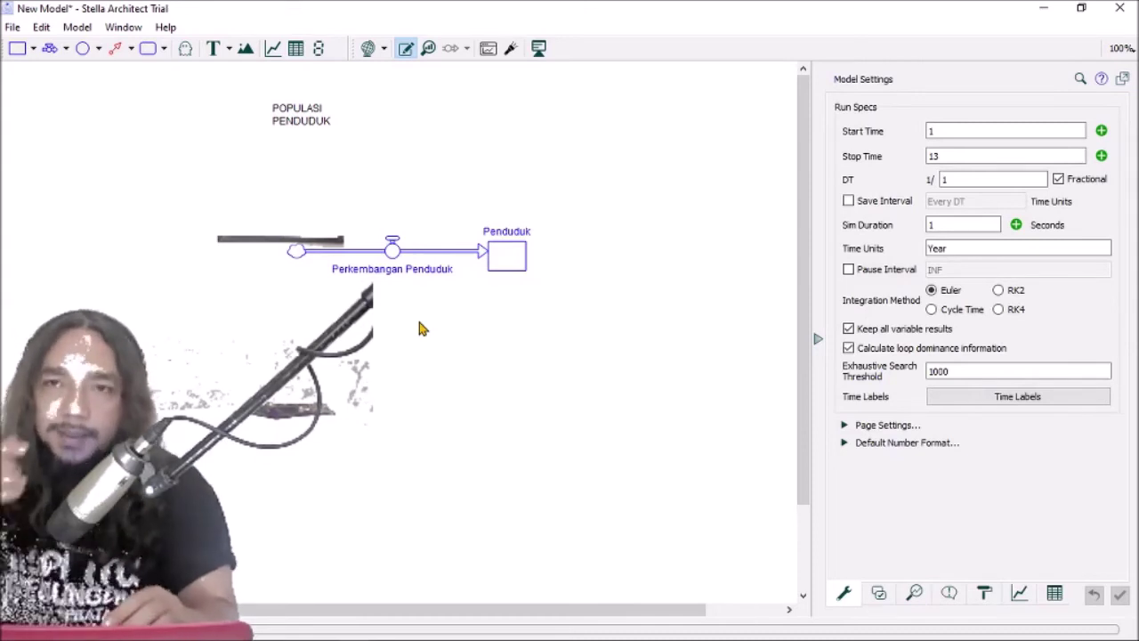
- Add a text box reading "Natalitas Mortalitas" beside the POPULASI PENDUDUK title
click(215, 49)
click(453, 110)
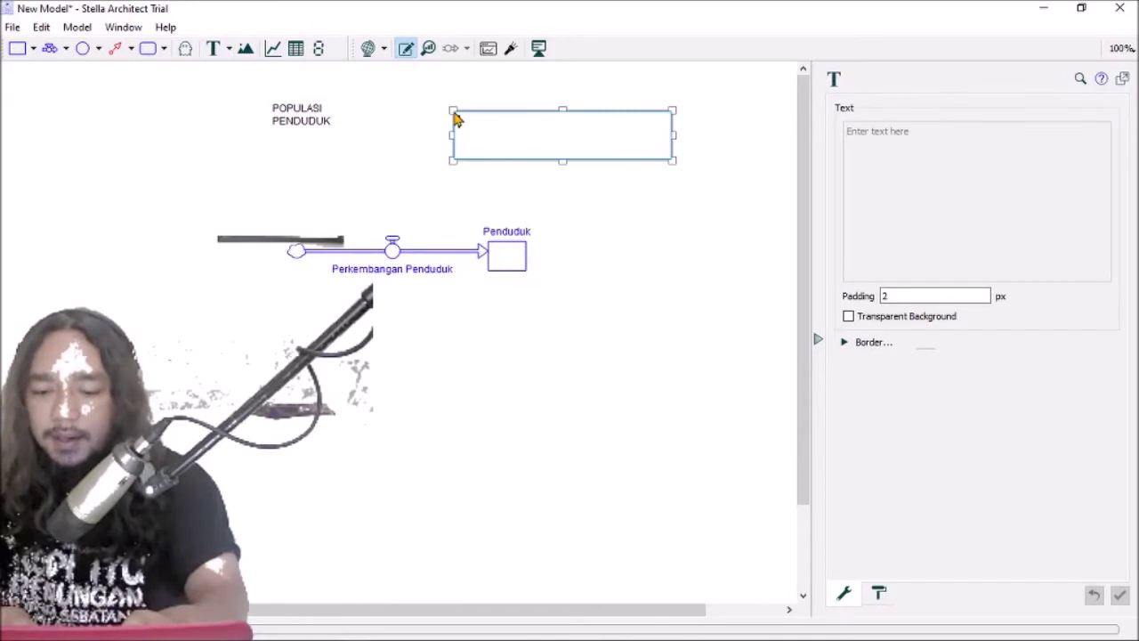
text(Nilai)
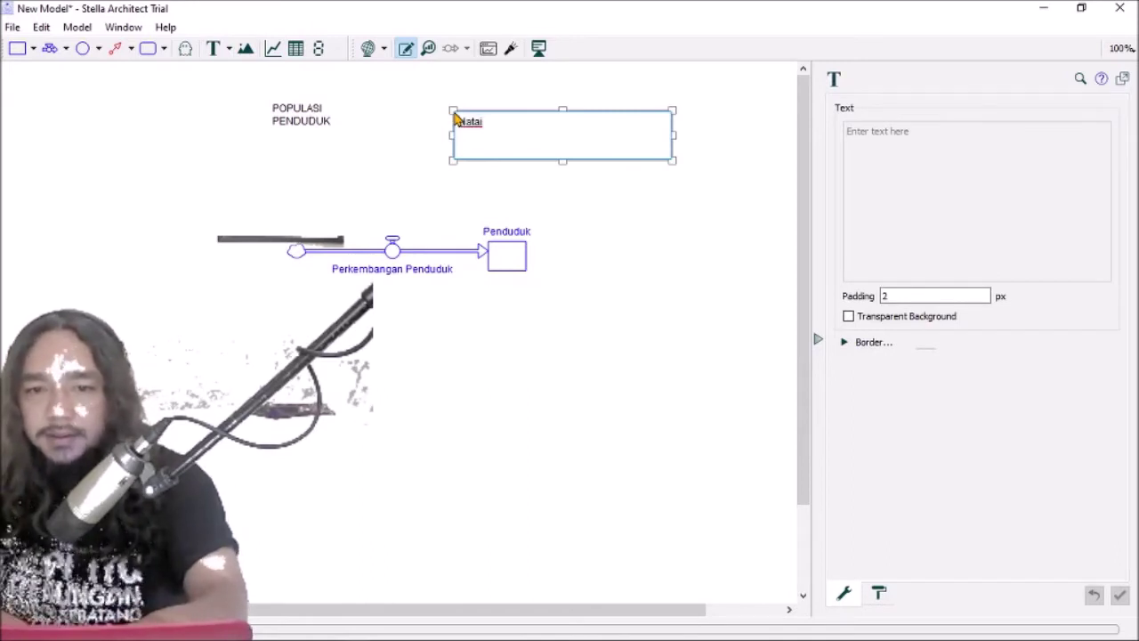
text(itas Mortal)
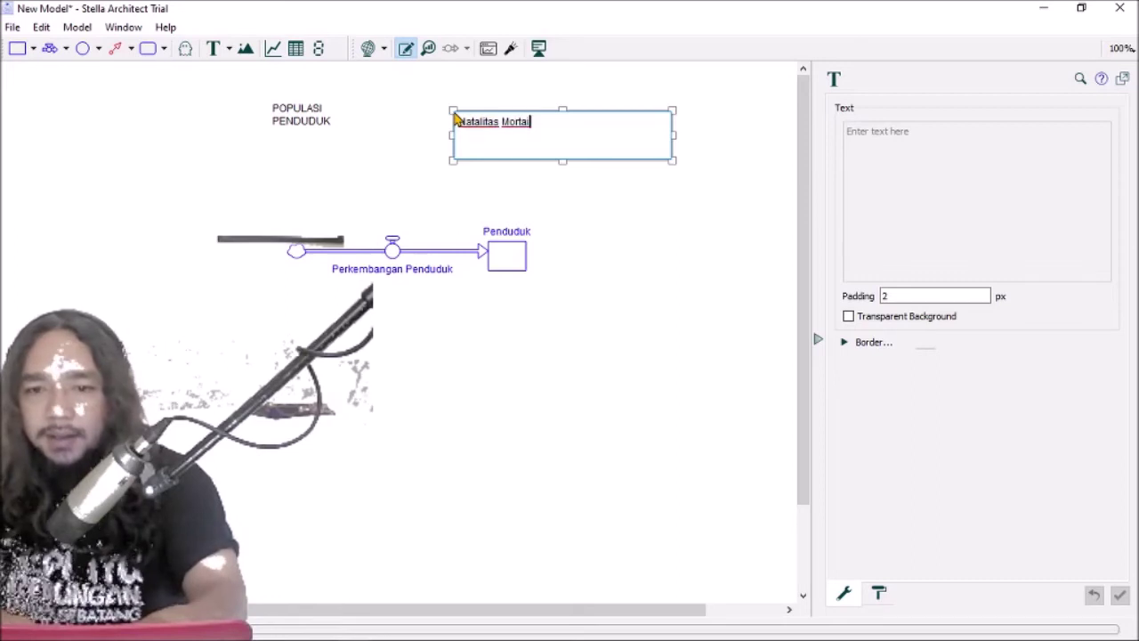
text(itas)
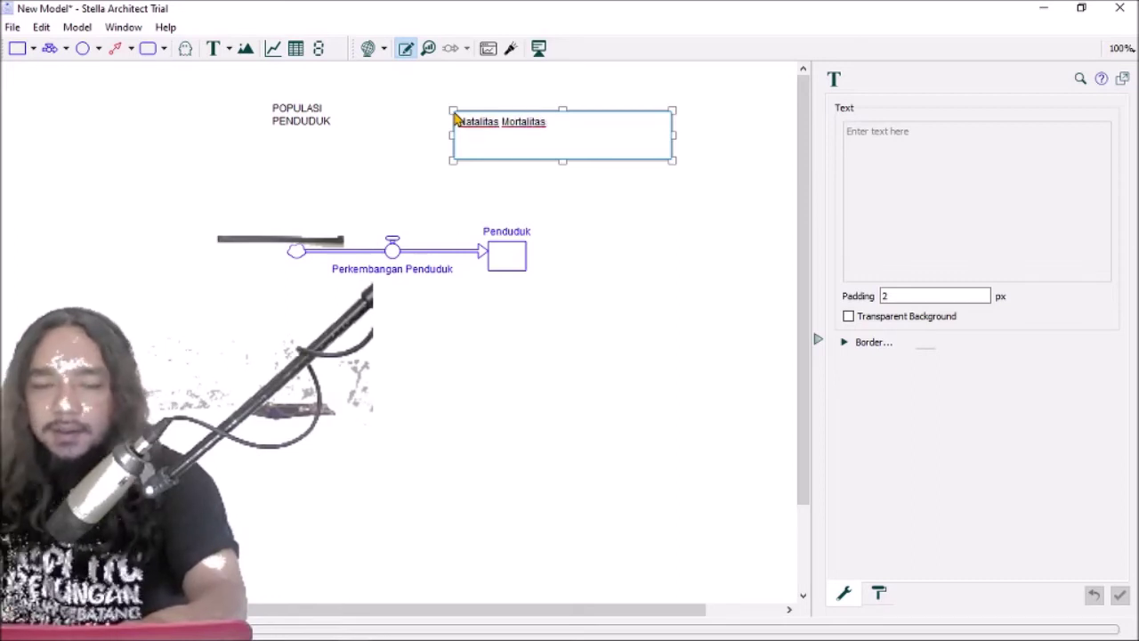
click(396, 196)
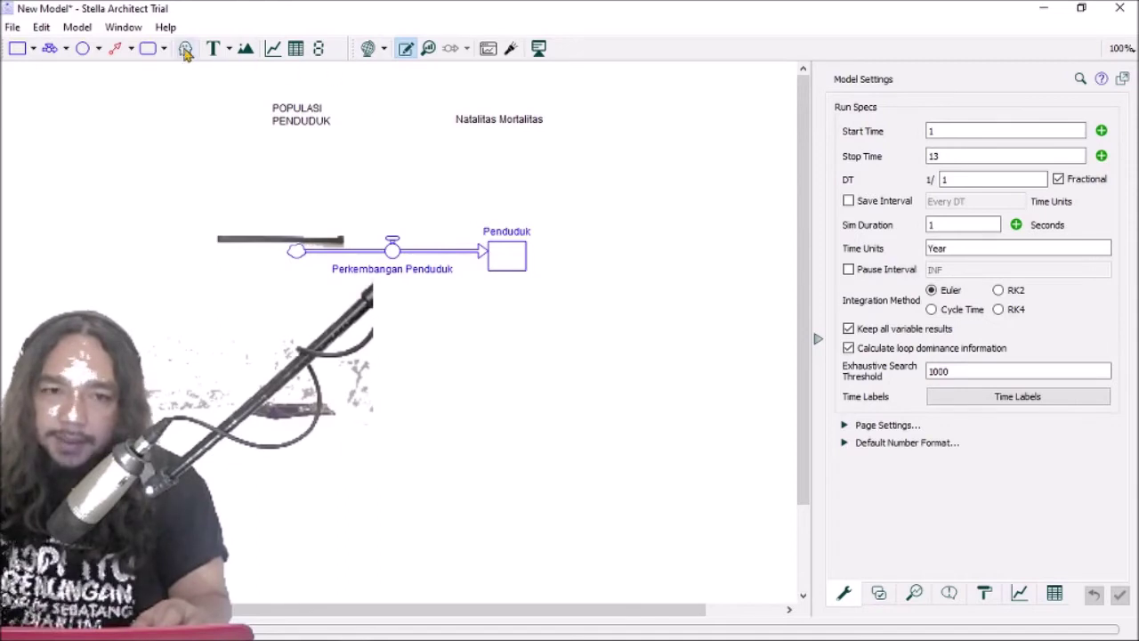
- Delete both text boxes, POPULASI PENDUDUK and Natalitas Mortalitas, from above the diagram
drag(219, 180, 665, 333)
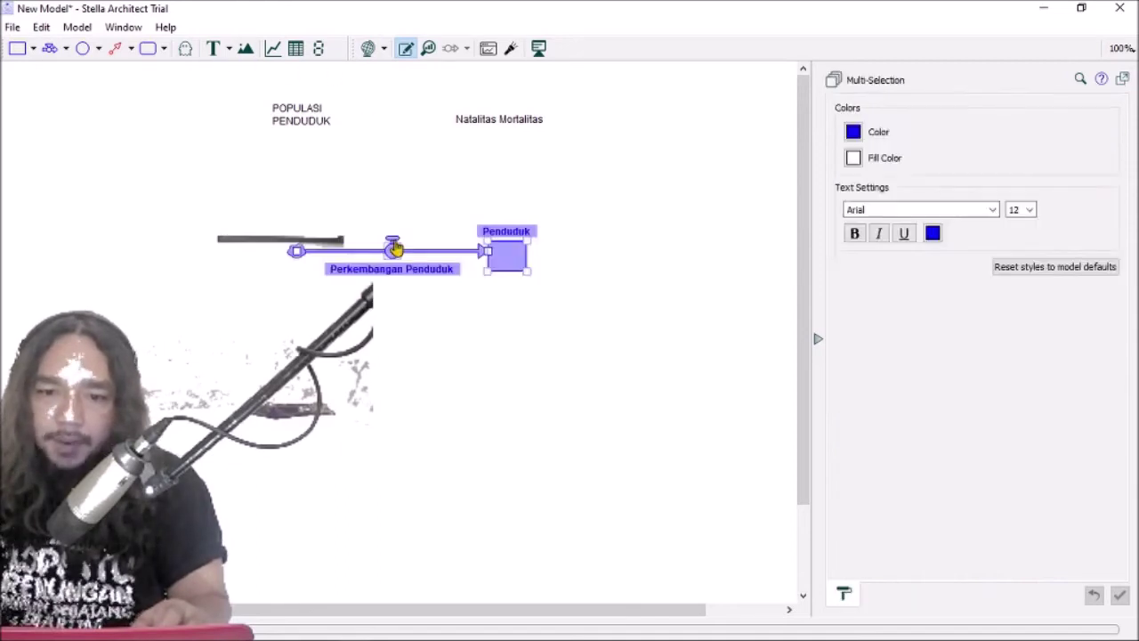
click(234, 100)
drag(223, 76, 631, 176)
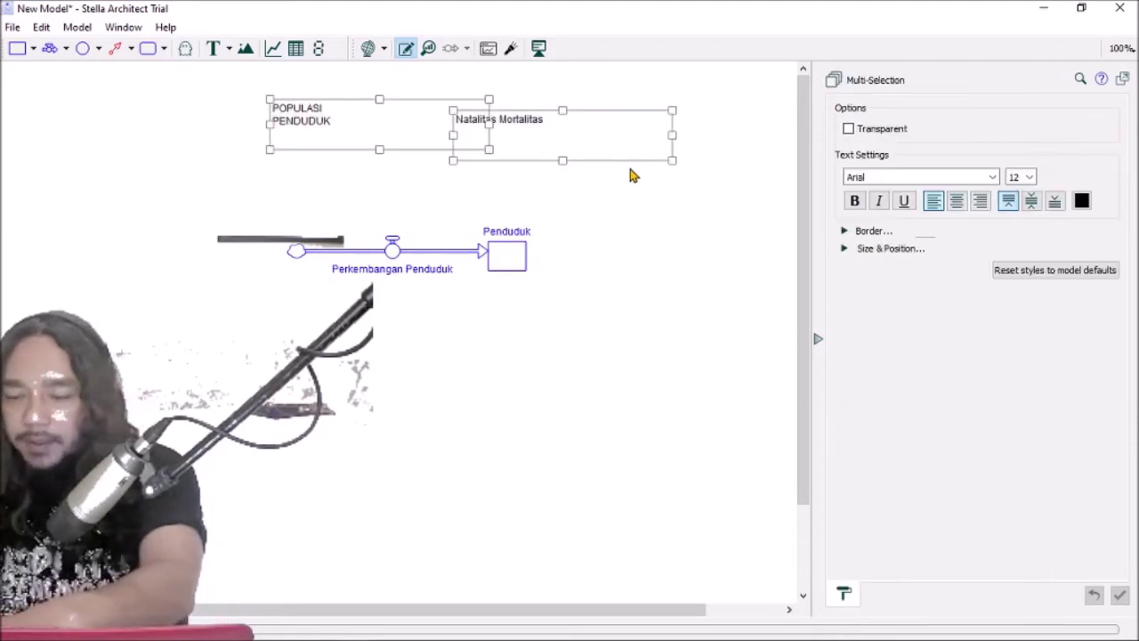
key(Delete)
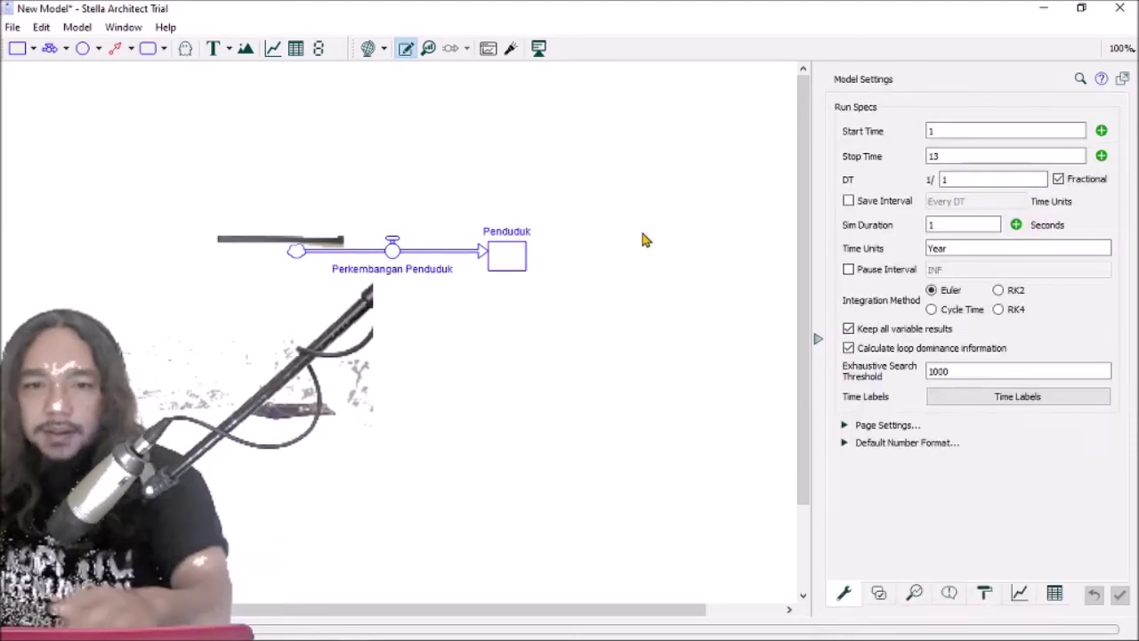
- Add a converter named LPP above the source cloud of the Perkembangan Penduduk flow and move it slightly closer to the flow
click(98, 50)
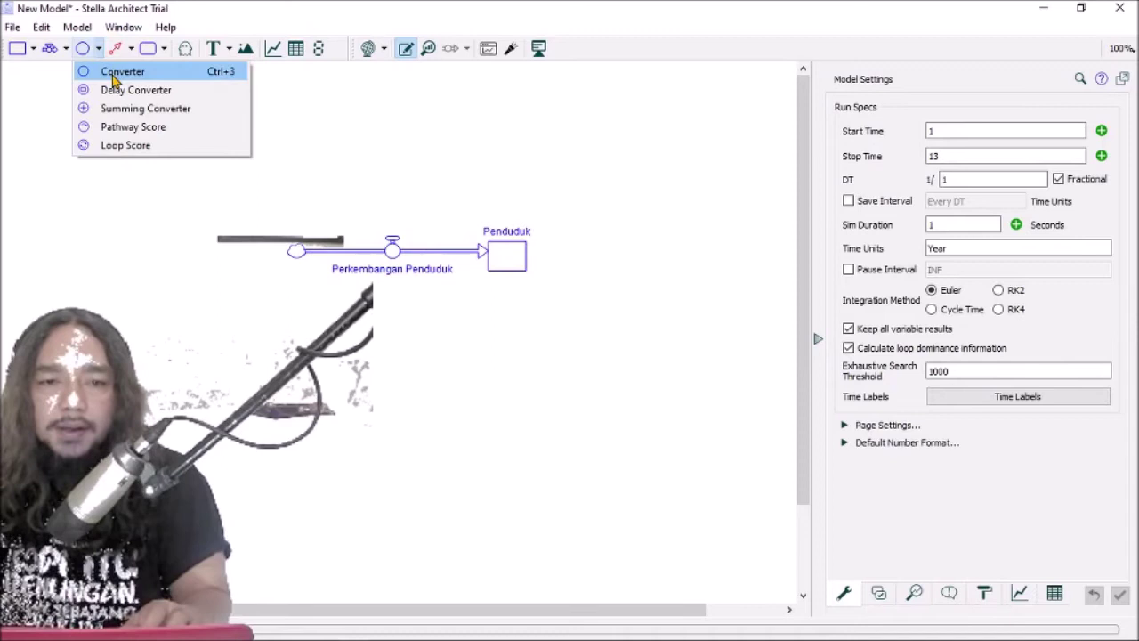
click(114, 78)
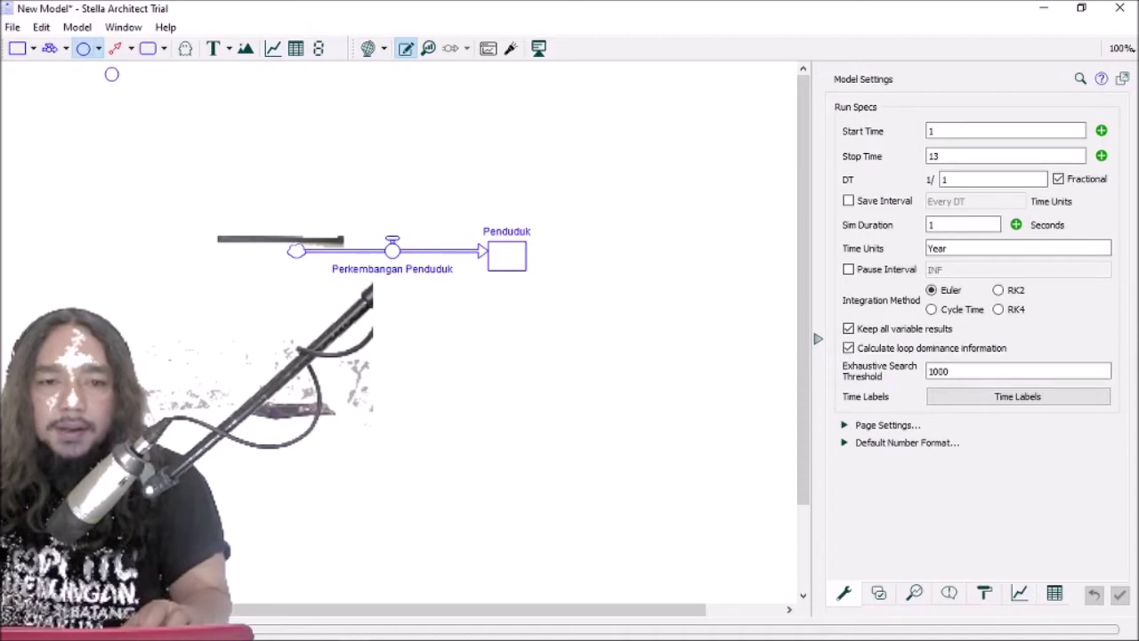
click(287, 132)
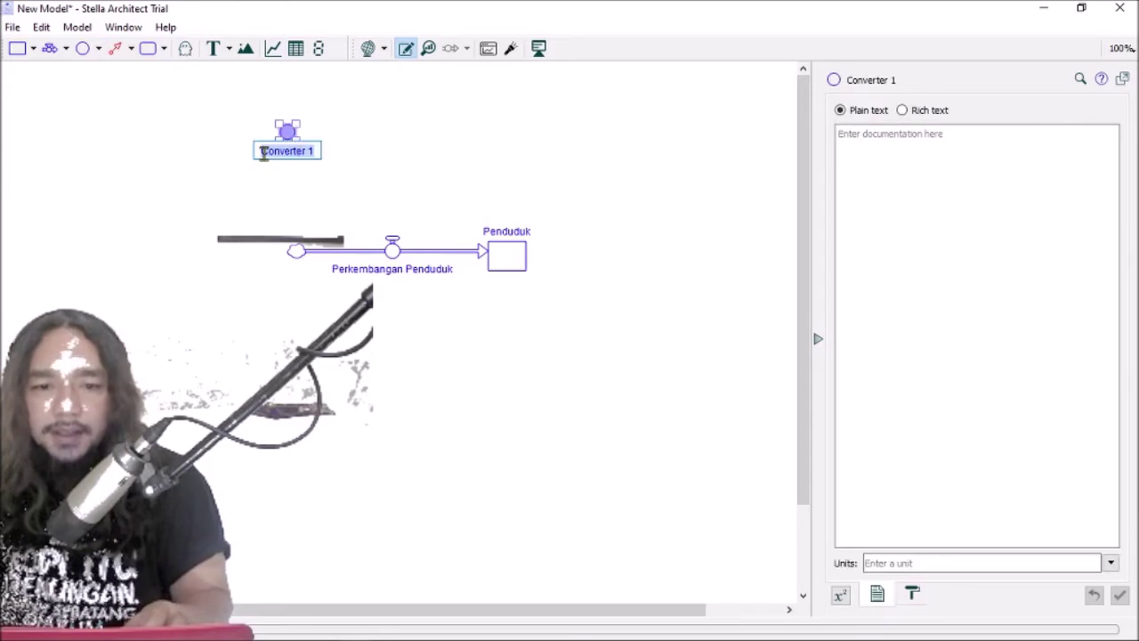
click(259, 149)
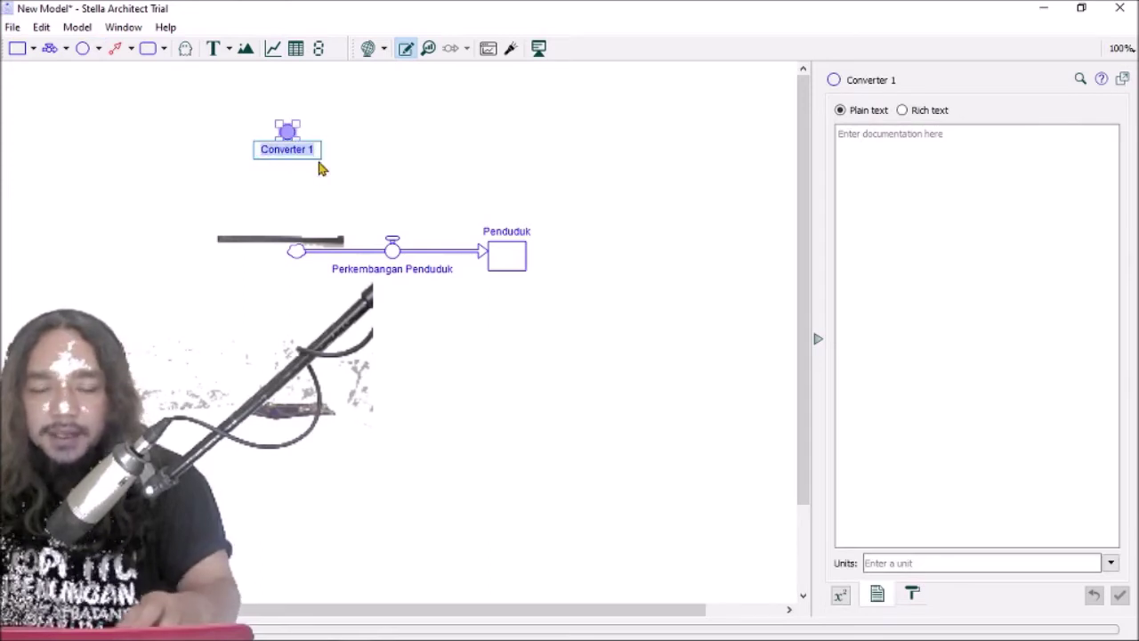
text(LPP)
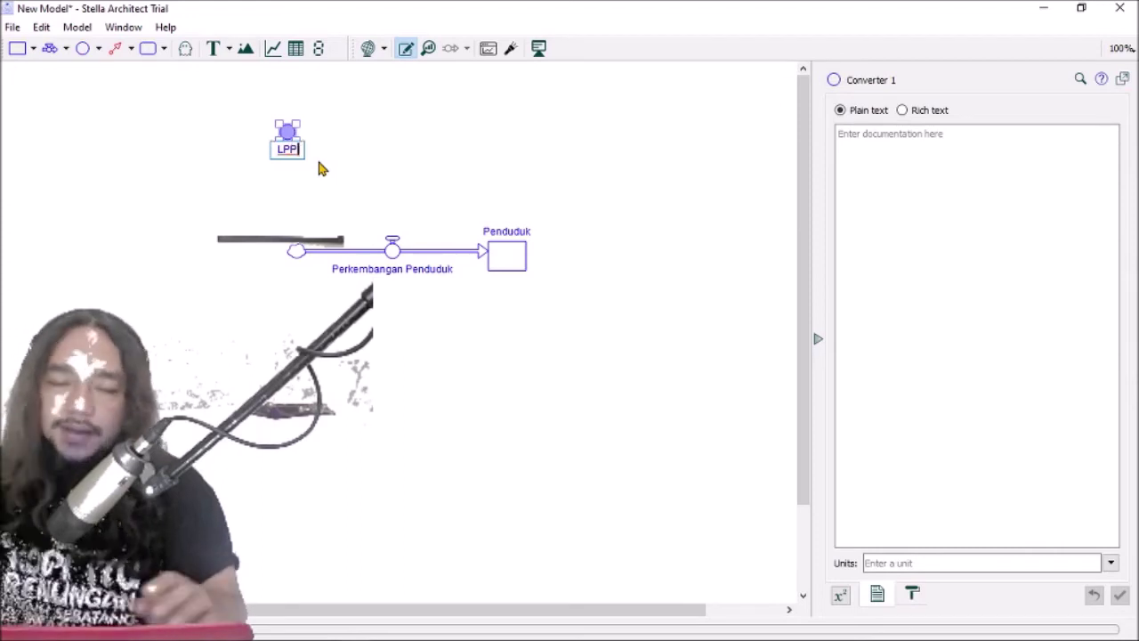
click(331, 202)
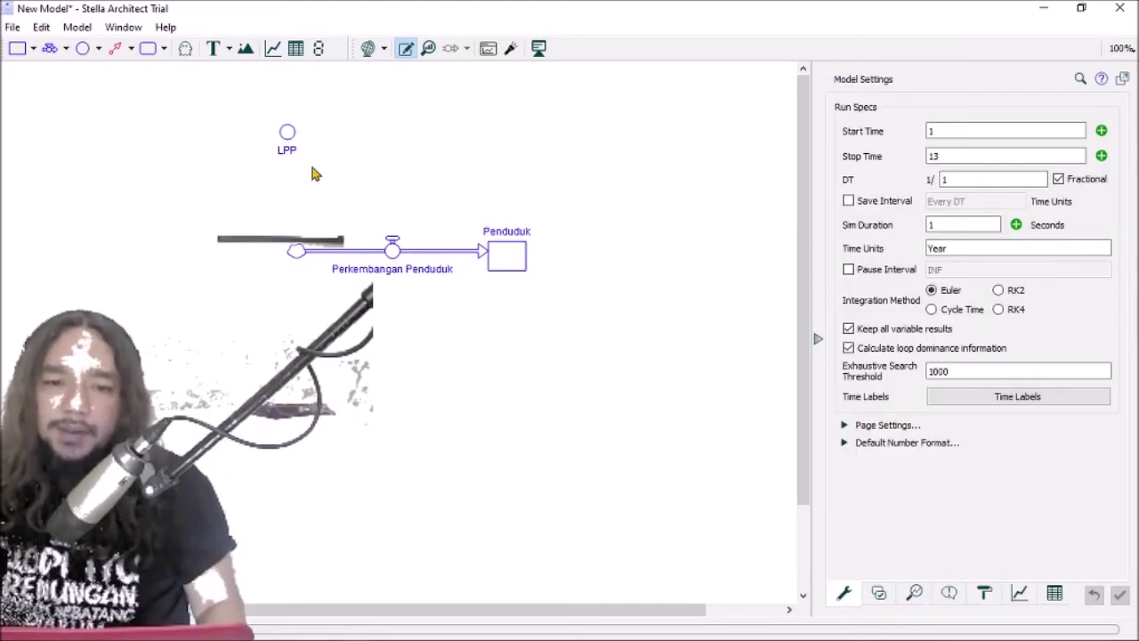
drag(288, 136, 302, 159)
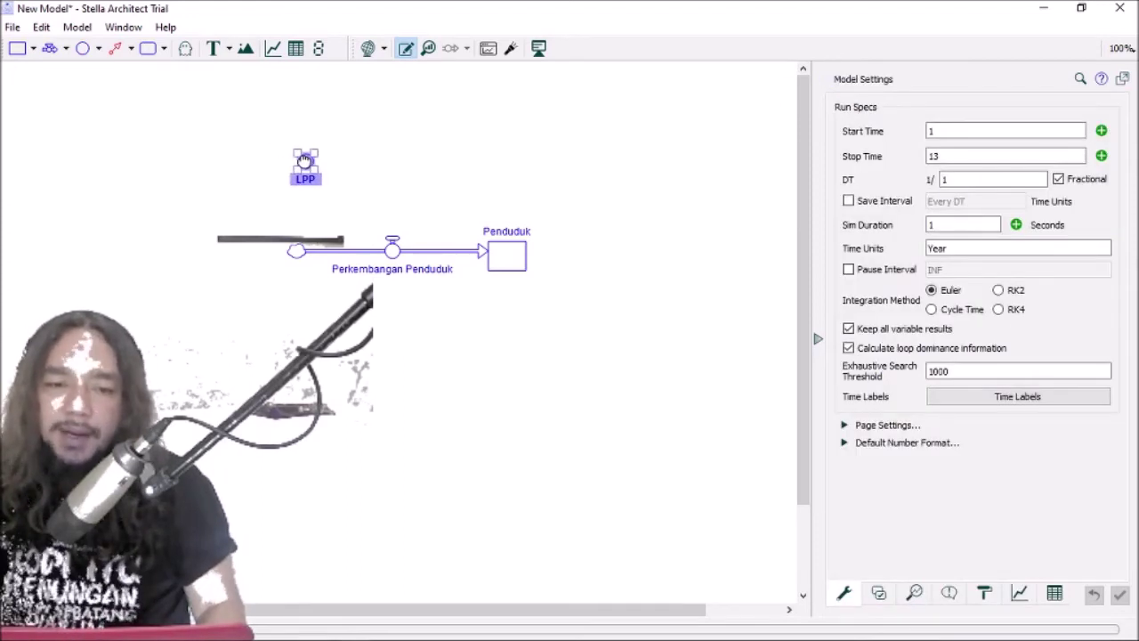
click(389, 195)
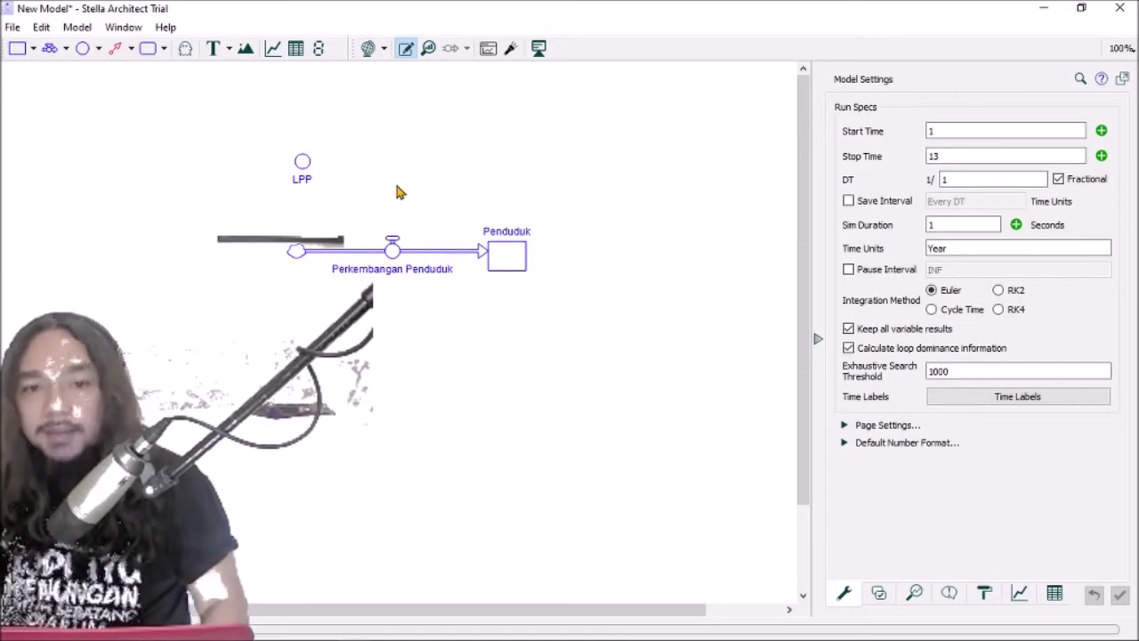
- Draw a connector from the LPP converter to the Perkembangan Penduduk flow
click(131, 48)
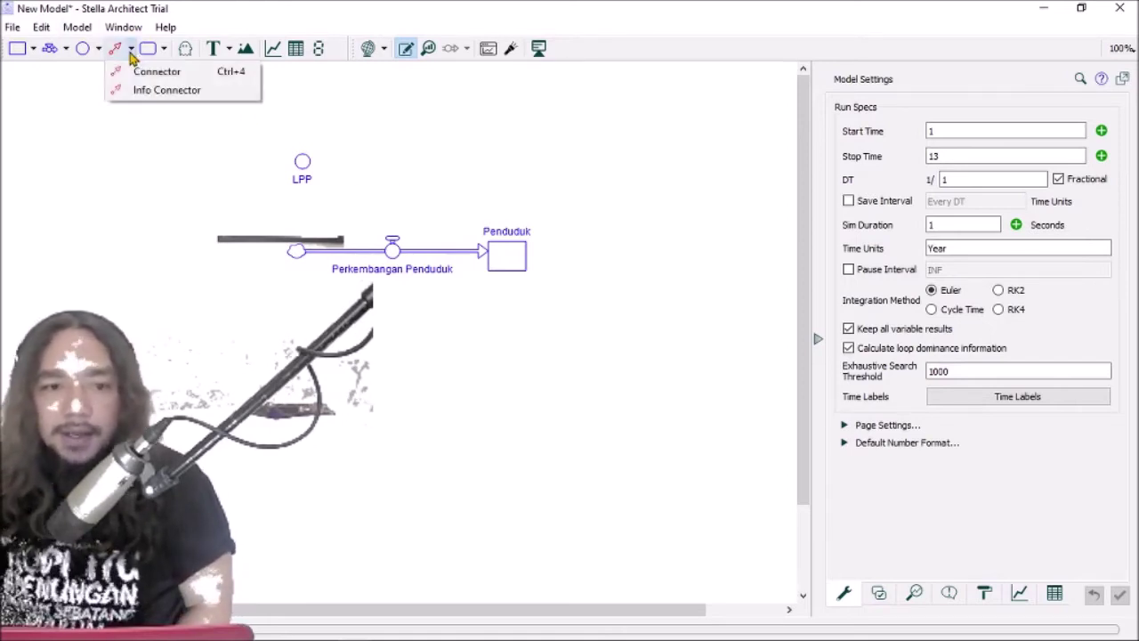
click(147, 72)
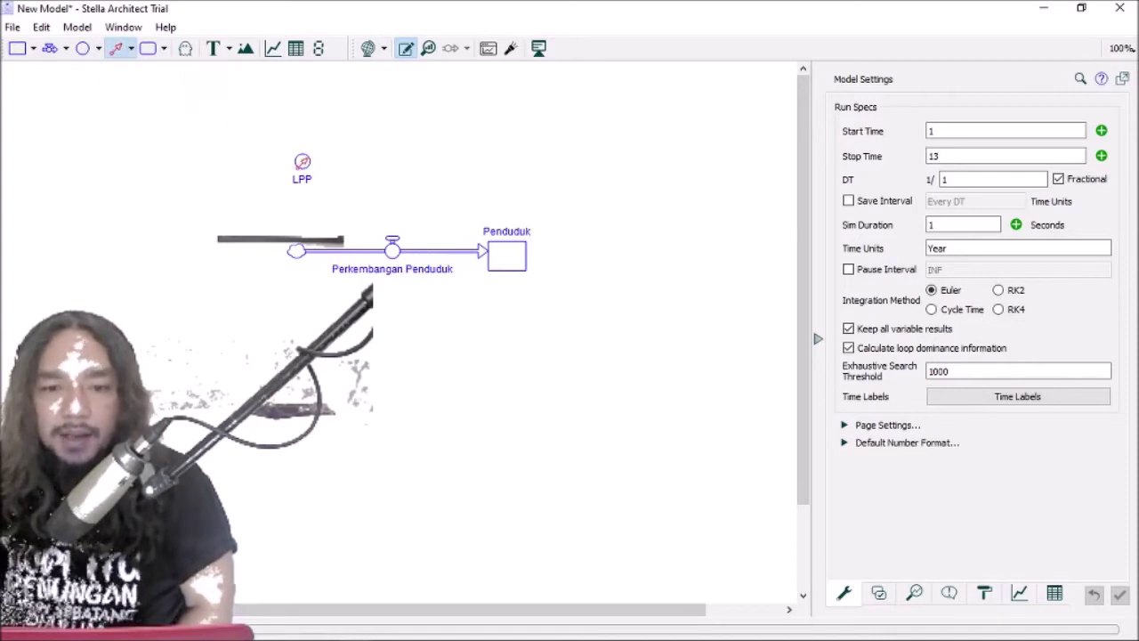
drag(305, 163, 393, 248)
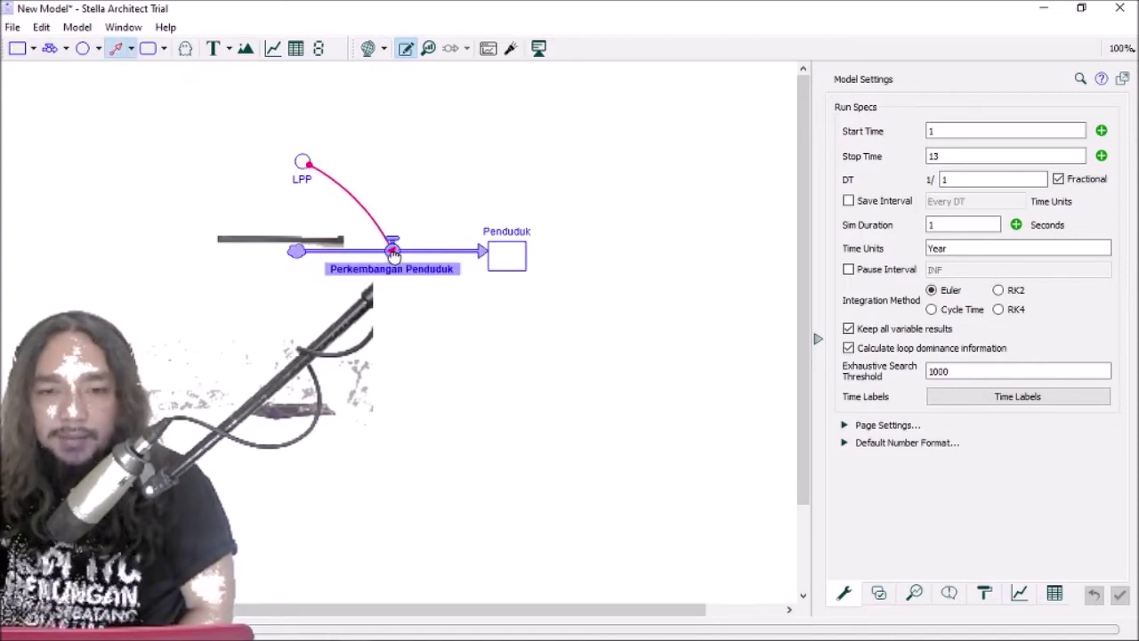
click(398, 357)
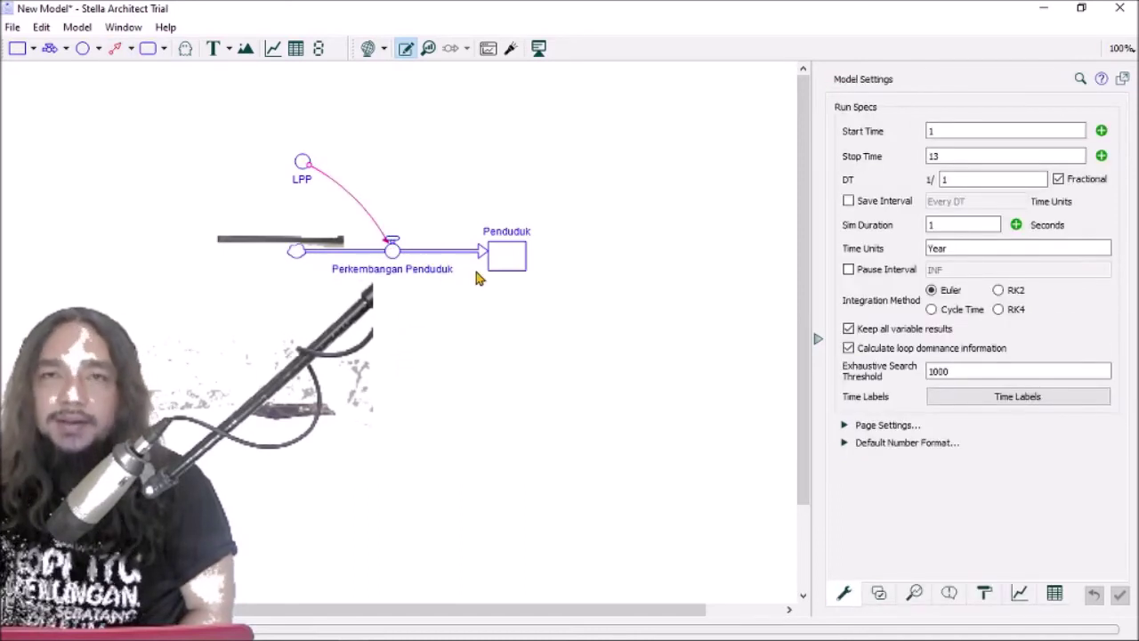
- Draw a feedback connector from the Penduduk stock back to the Perkembangan Penduduk flow
click(118, 50)
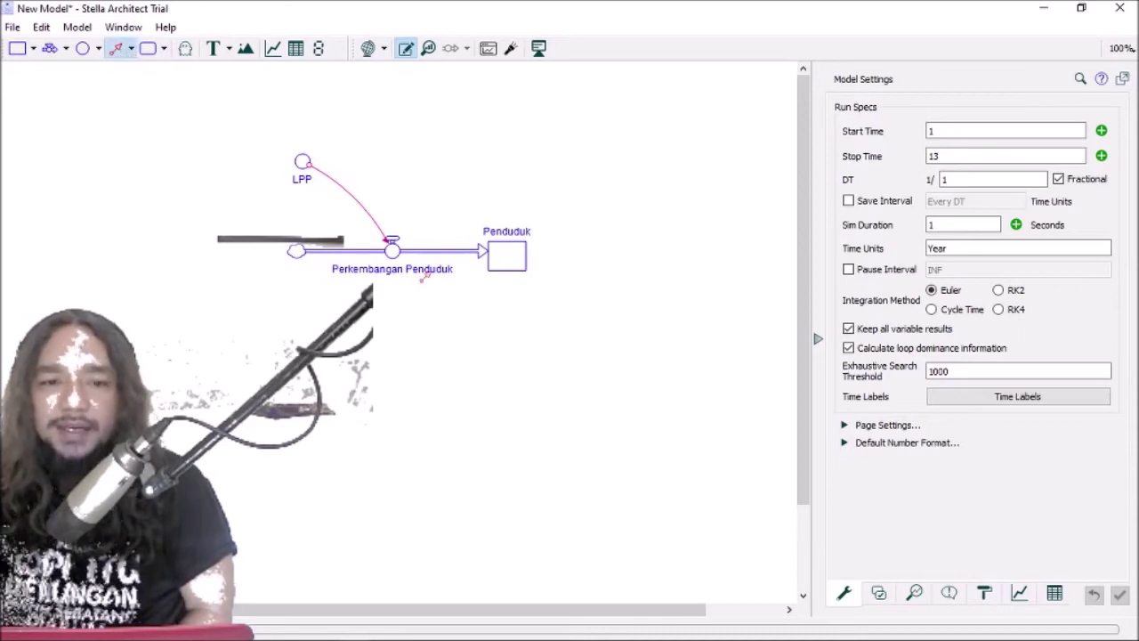
drag(503, 258, 395, 250)
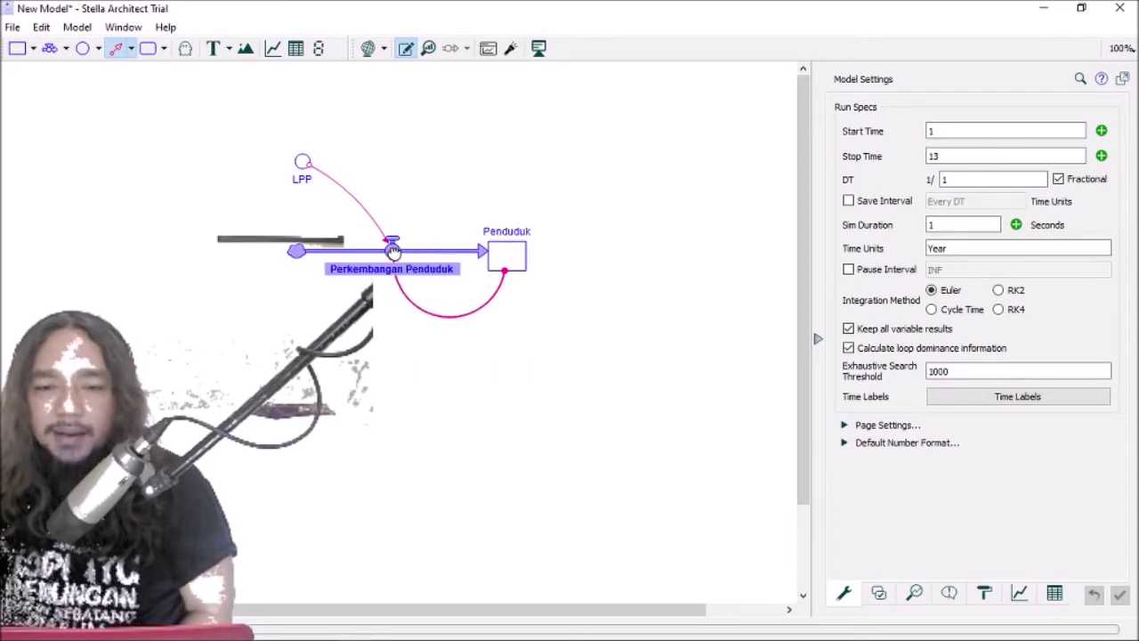
click(392, 251)
click(408, 380)
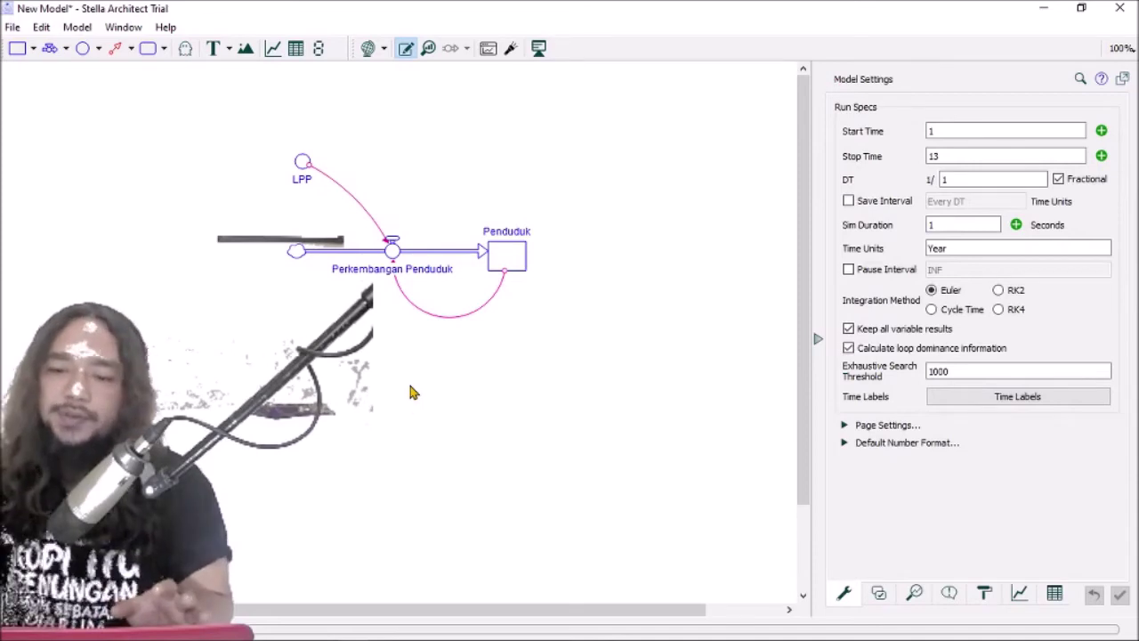
- Switch to Adobe Acrobat Reader, examine the Figure 15 thermostat stock-and-flow diagram in Thinking in Systems, and return to Stella Architect
mouse_move(342, 634)
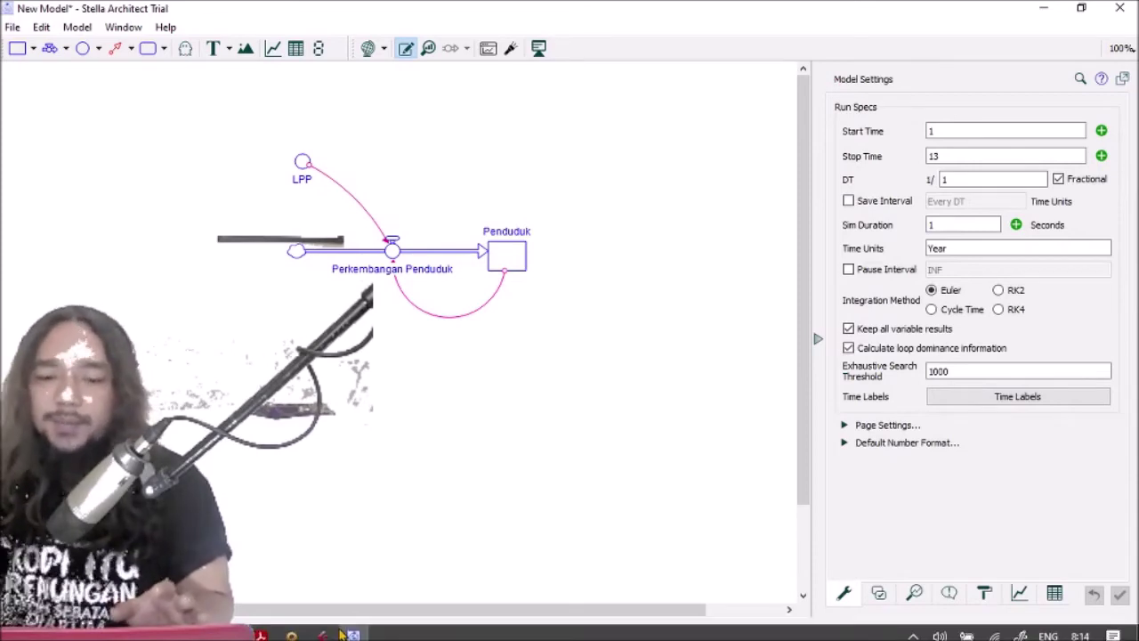
click(261, 629)
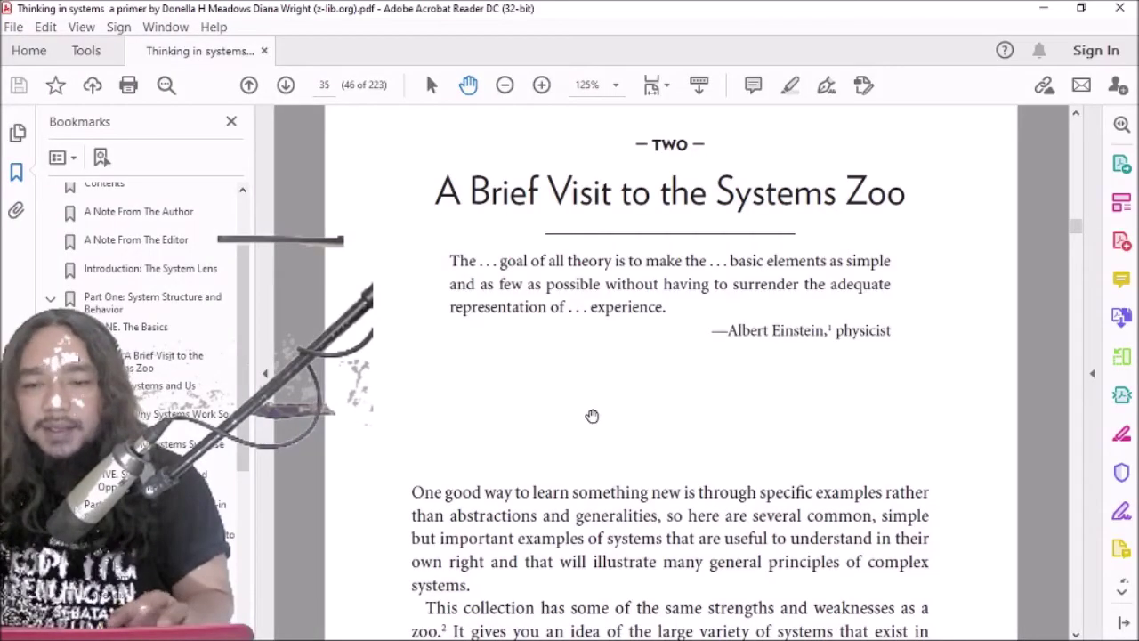
scroll(801, 356, down, 3)
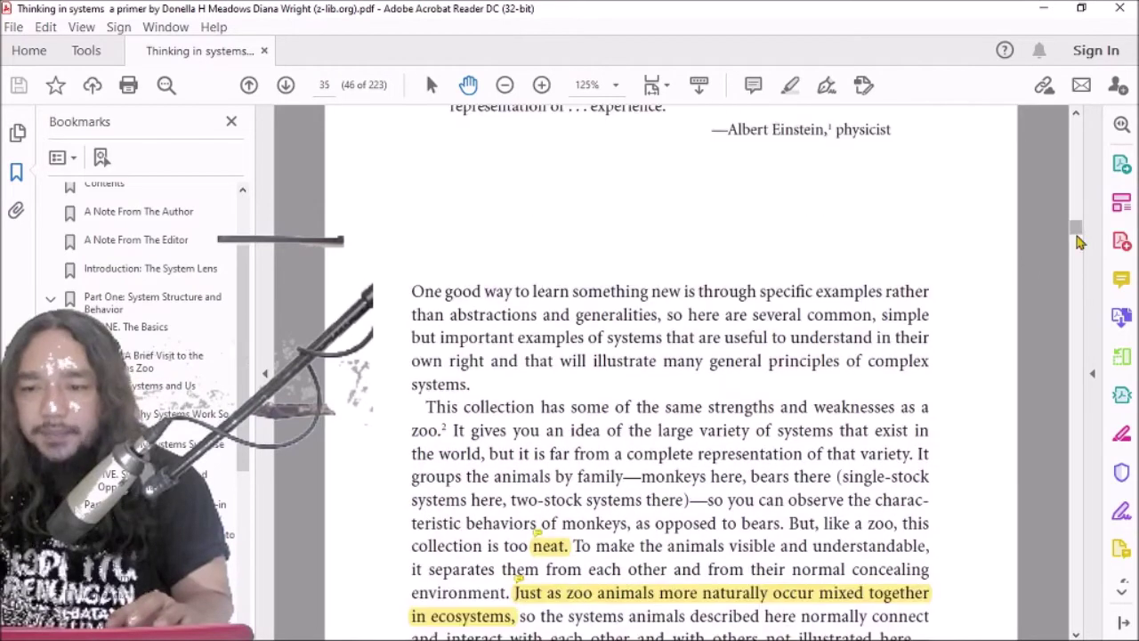
drag(1079, 242, 1079, 234)
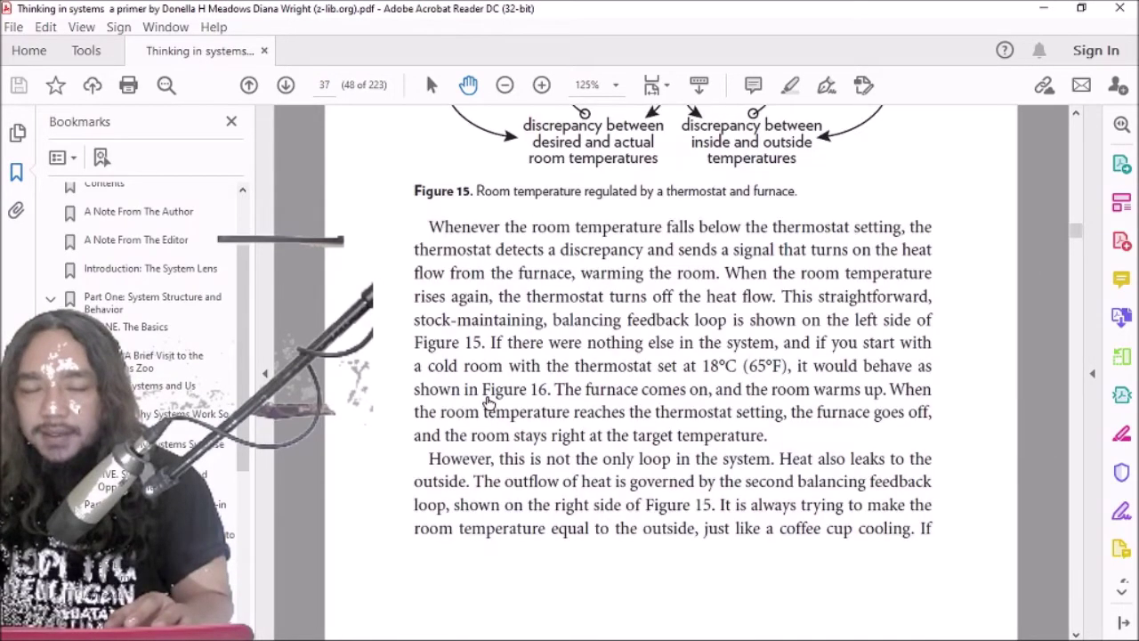
scroll(488, 402, up, 4)
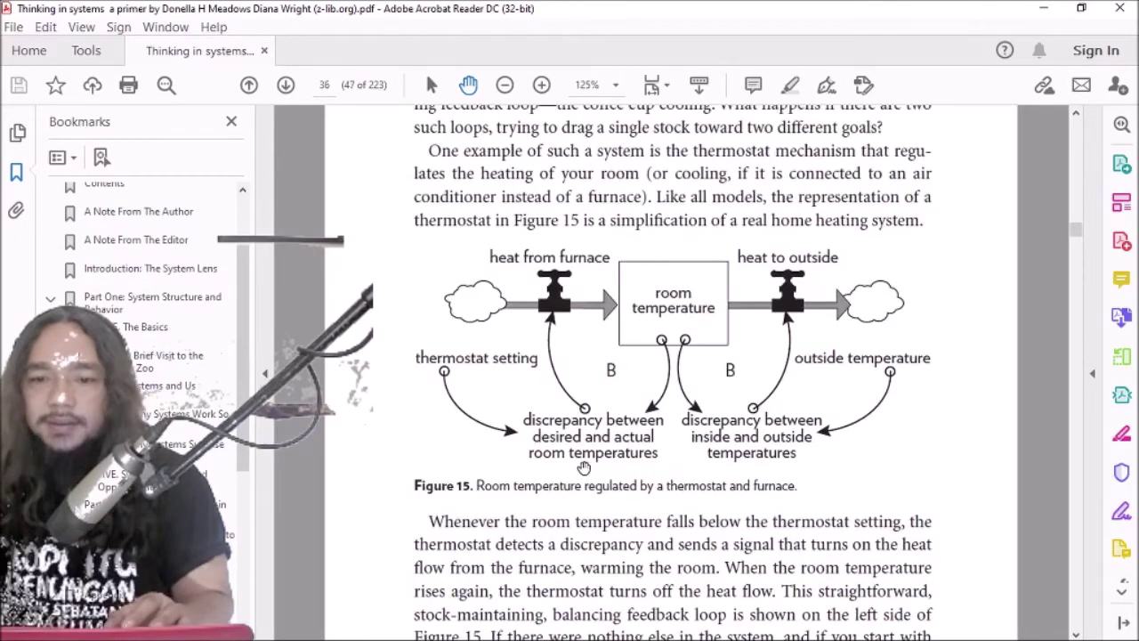
scroll(704, 386, up, 1)
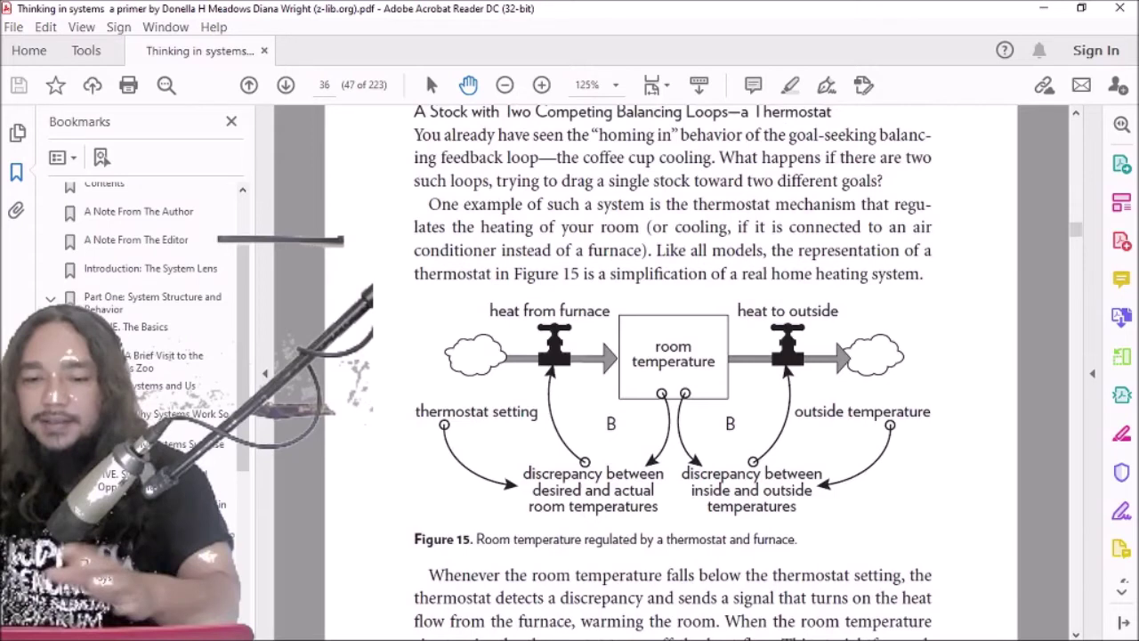
mouse_move(337, 631)
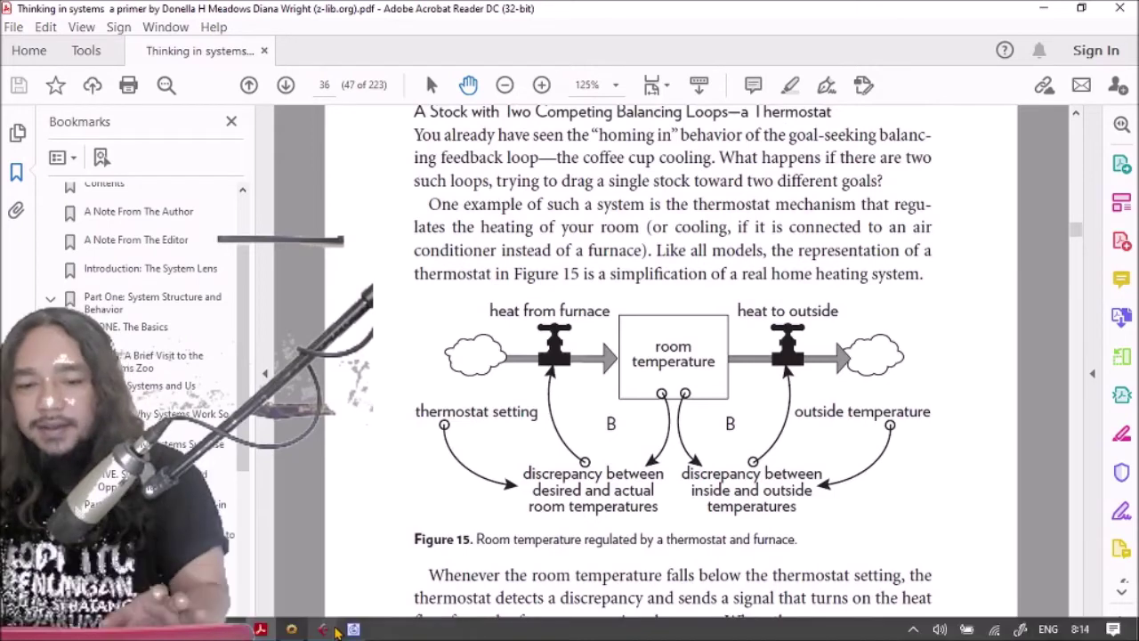
click(335, 629)
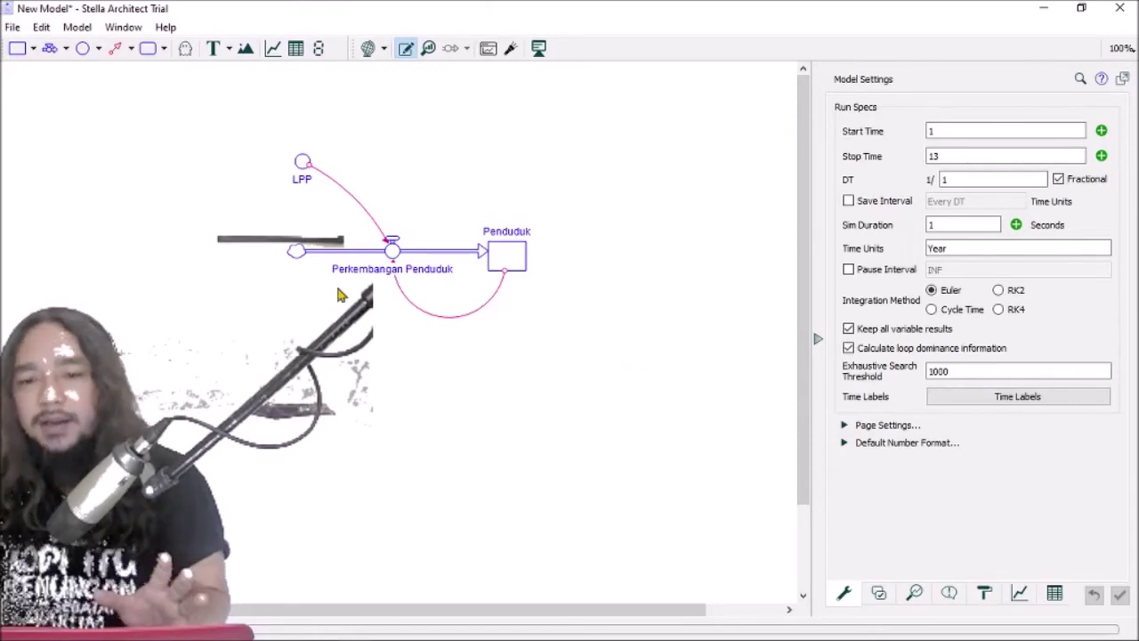
- Set the Penduduk stock's units to People from the Business Commerce unit group
click(507, 265)
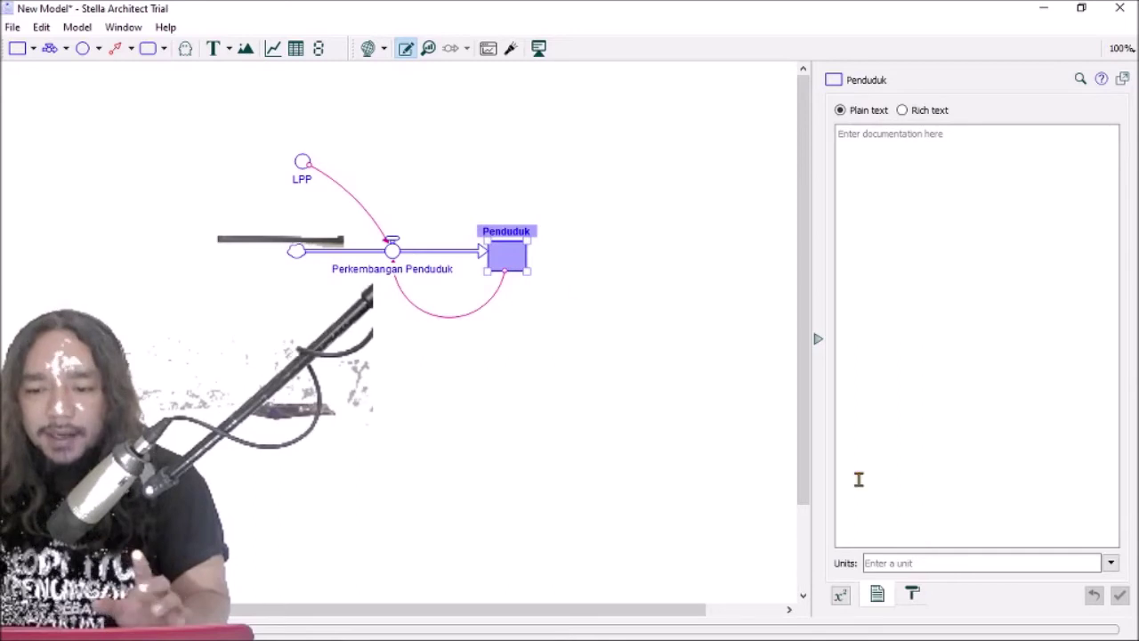
click(1111, 565)
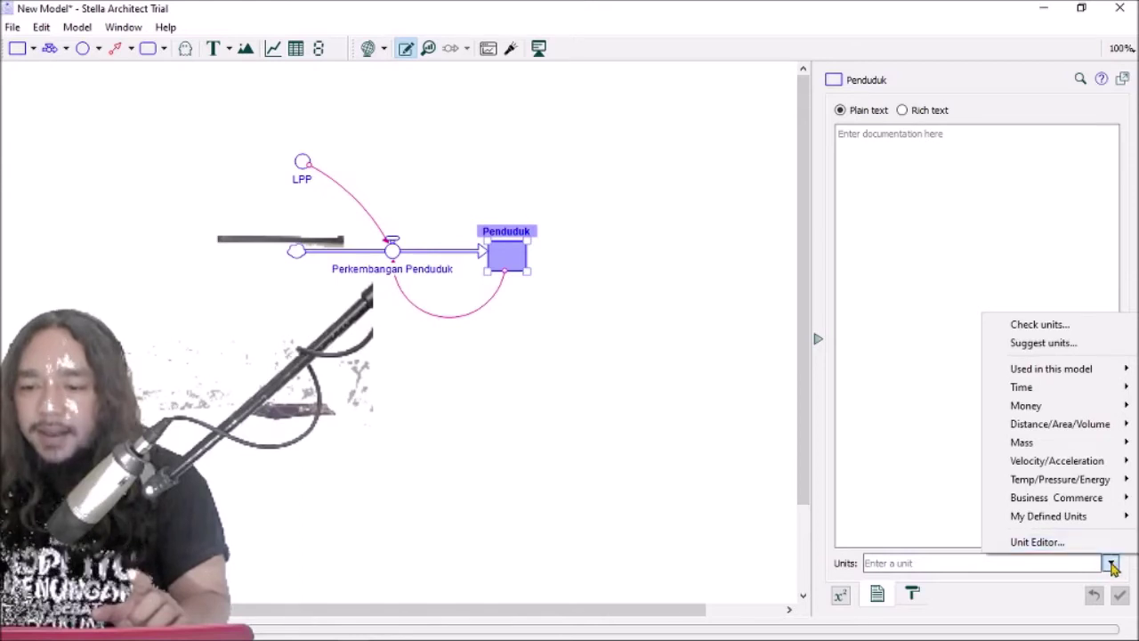
mouse_move(1108, 506)
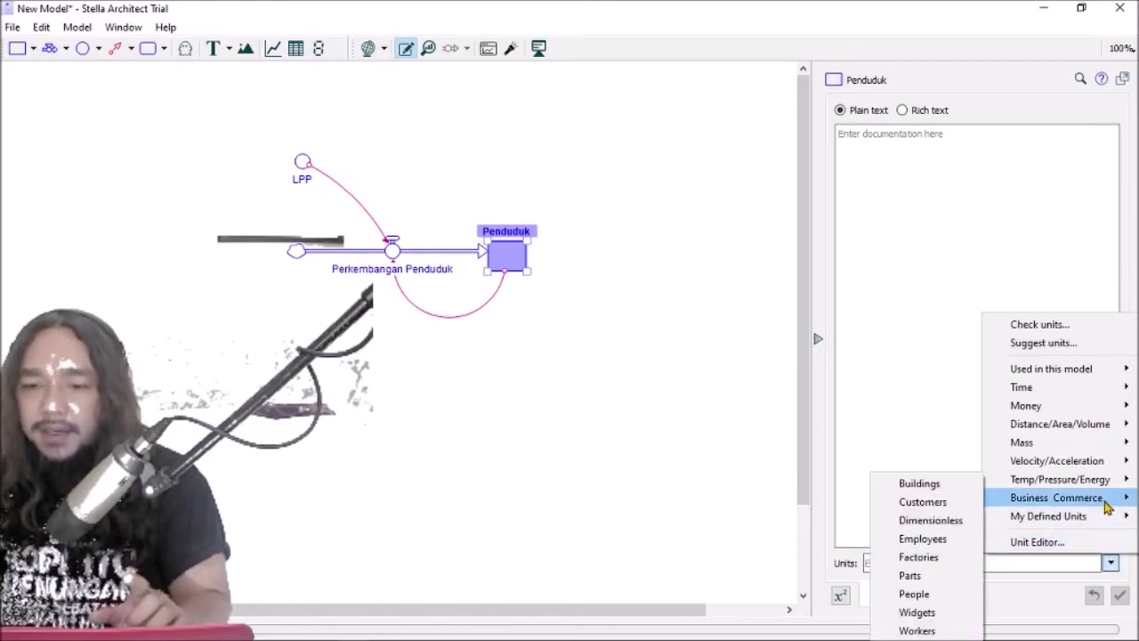
click(933, 594)
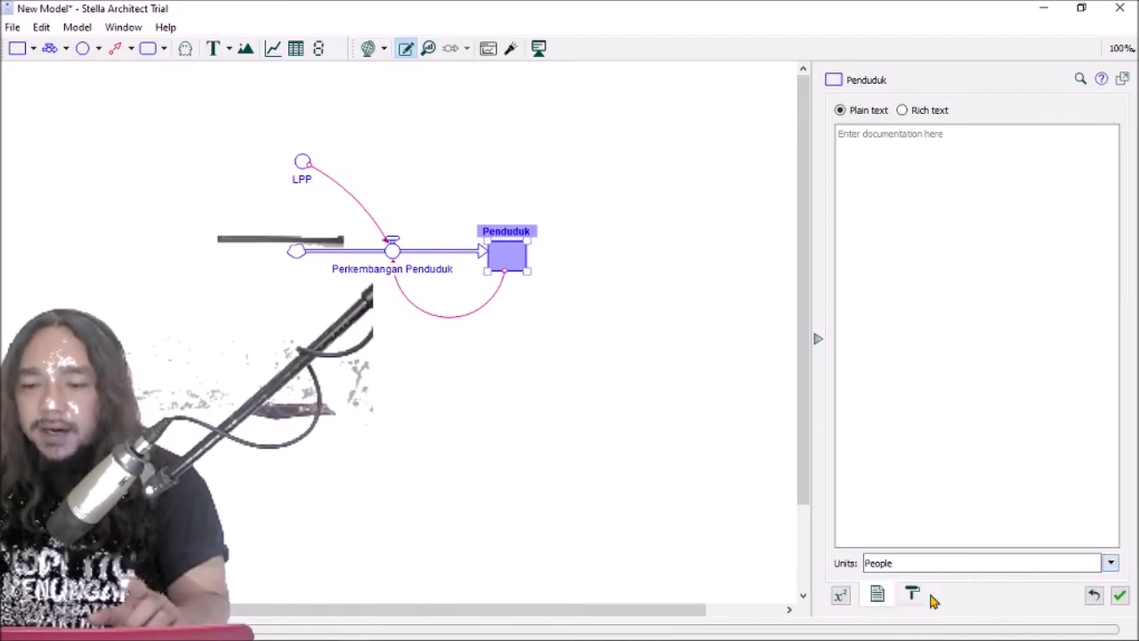
- Set the Penduduk stock's initial value to 100 and apply the equation
click(842, 596)
click(912, 385)
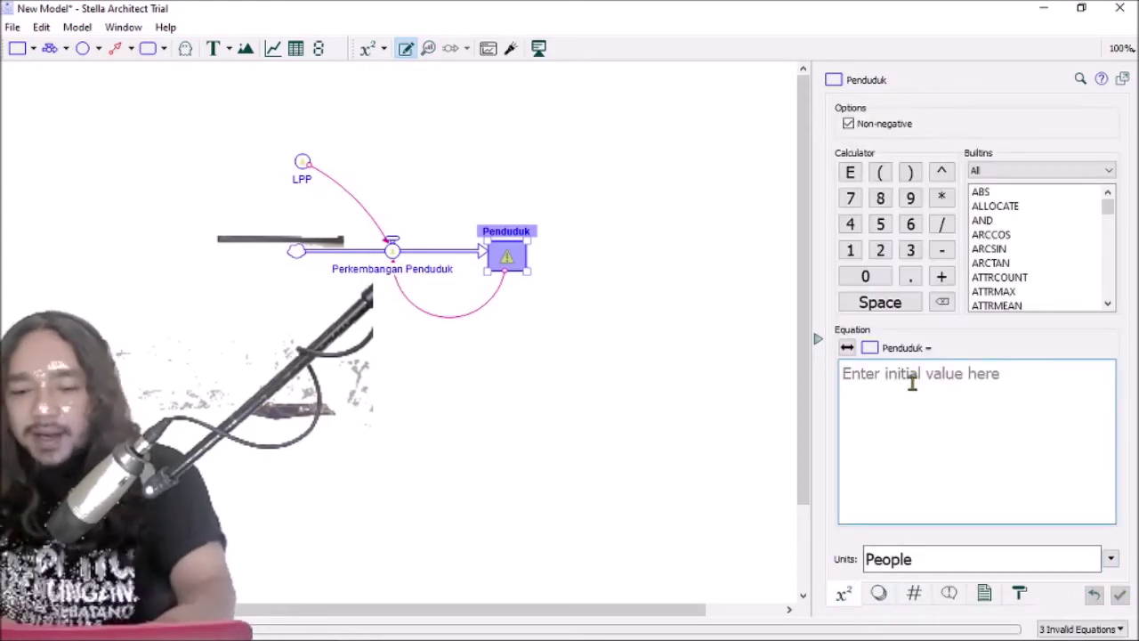
text(100)
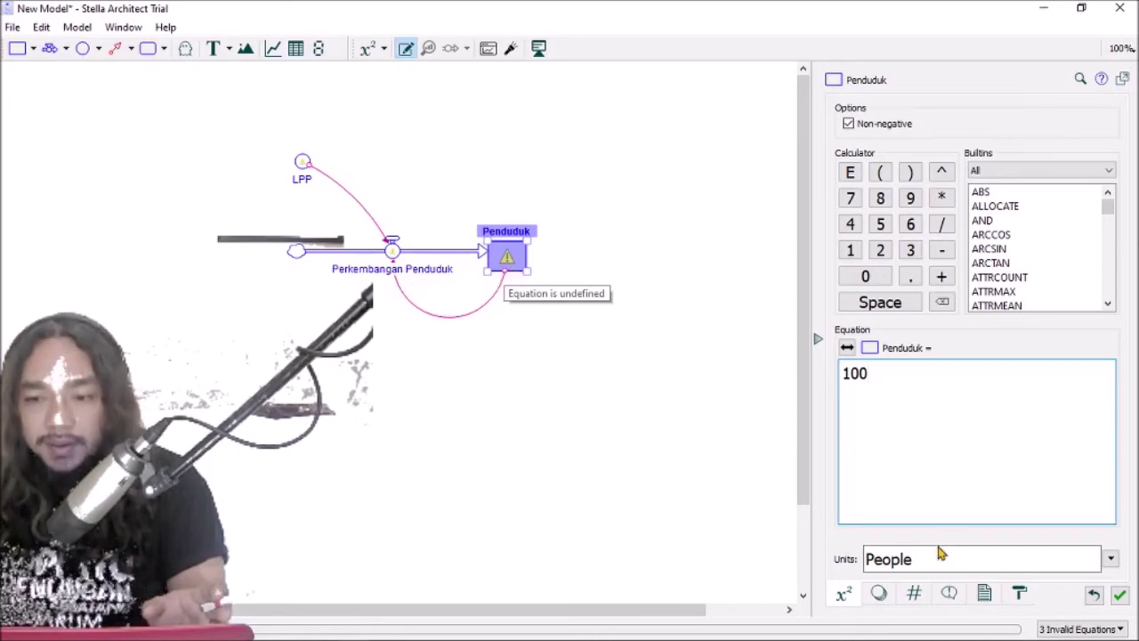
click(1119, 596)
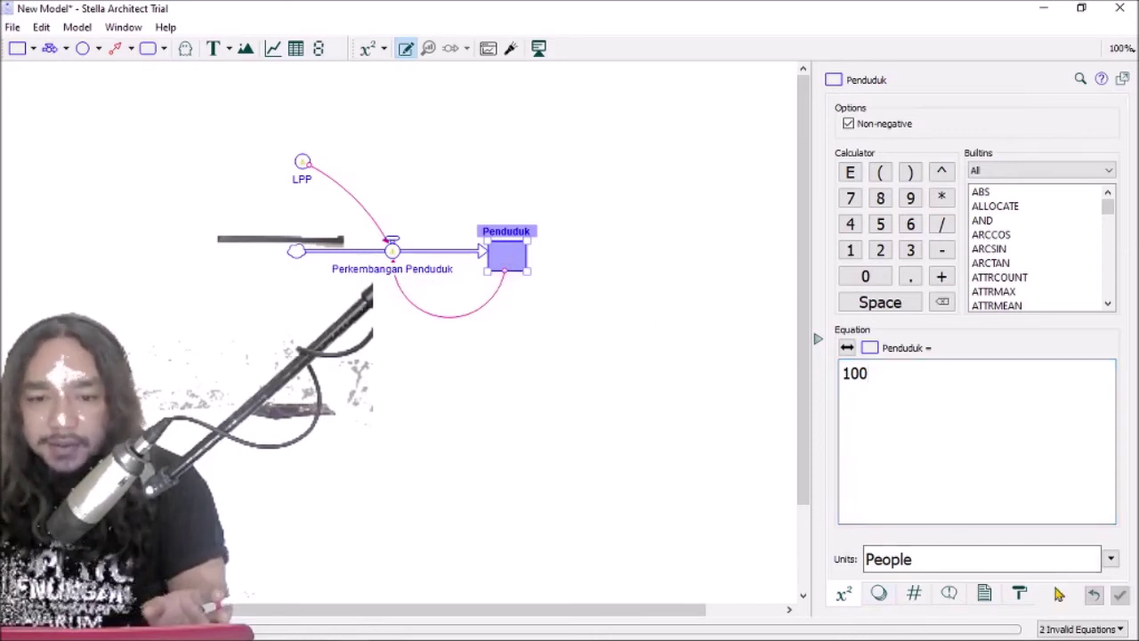
click(674, 466)
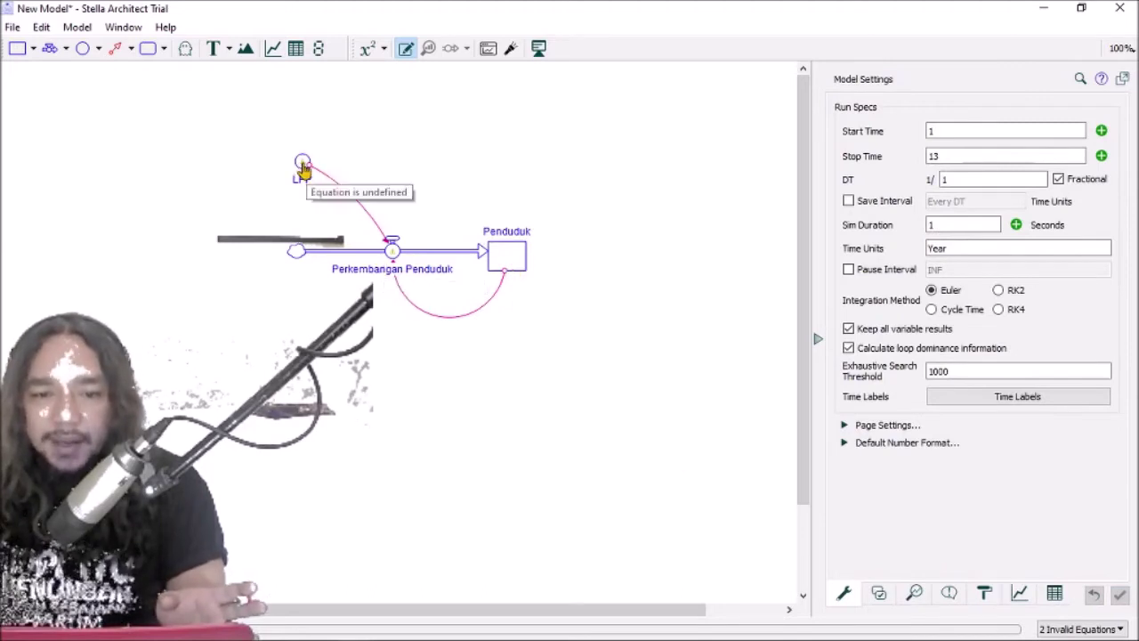
- Enter 0.1 as the LPP converter's equation and set its units to Years from the Time unit group
click(303, 165)
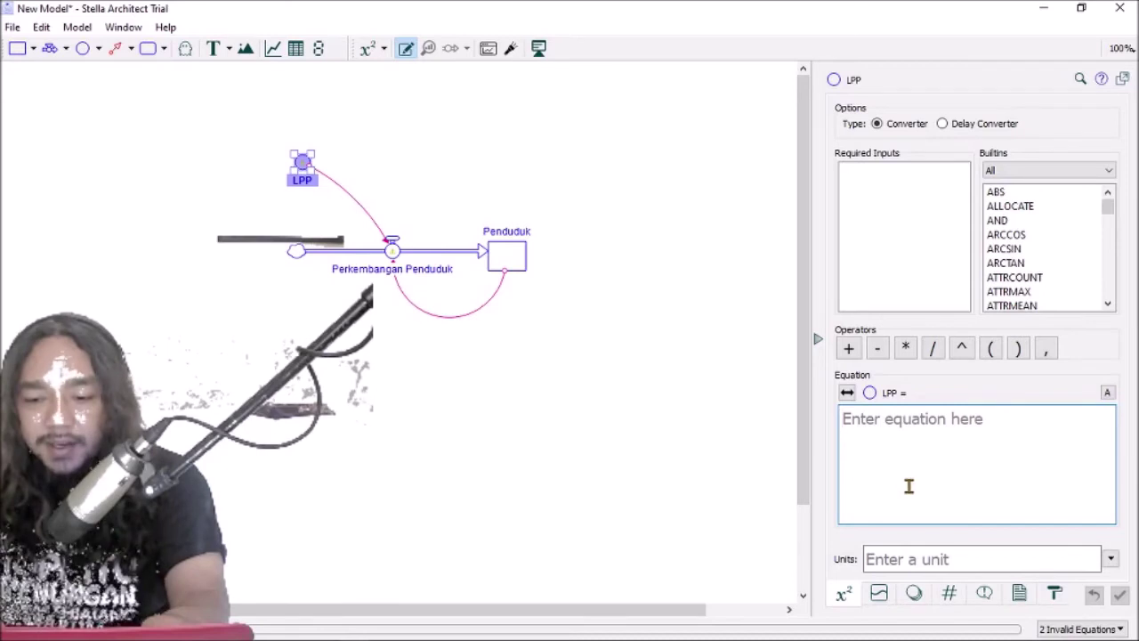
text(0)
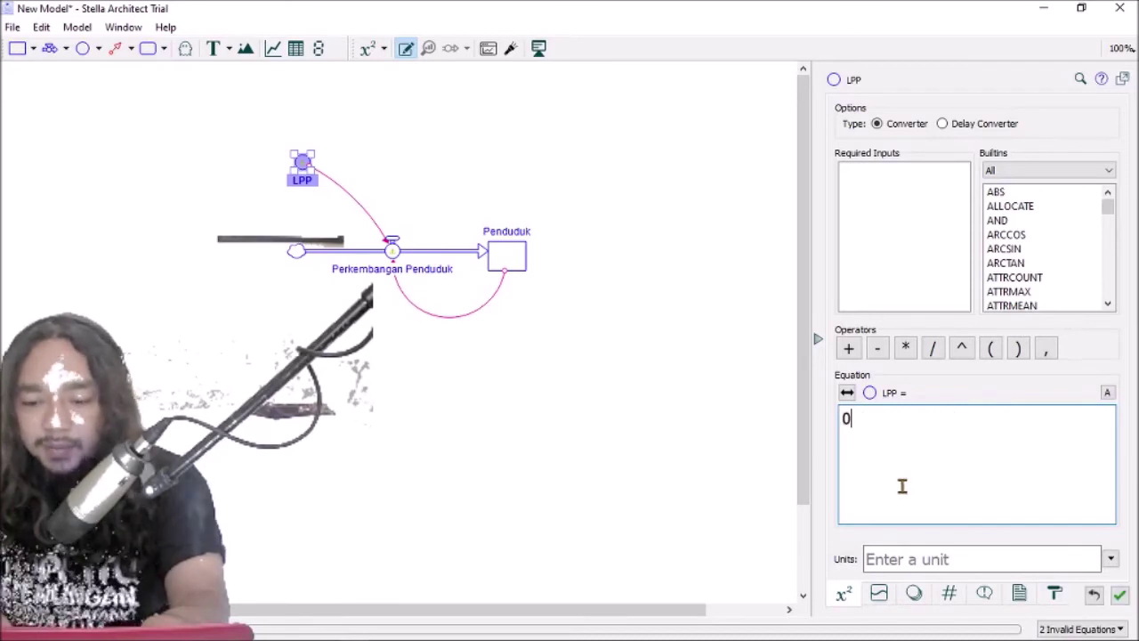
text(.1)
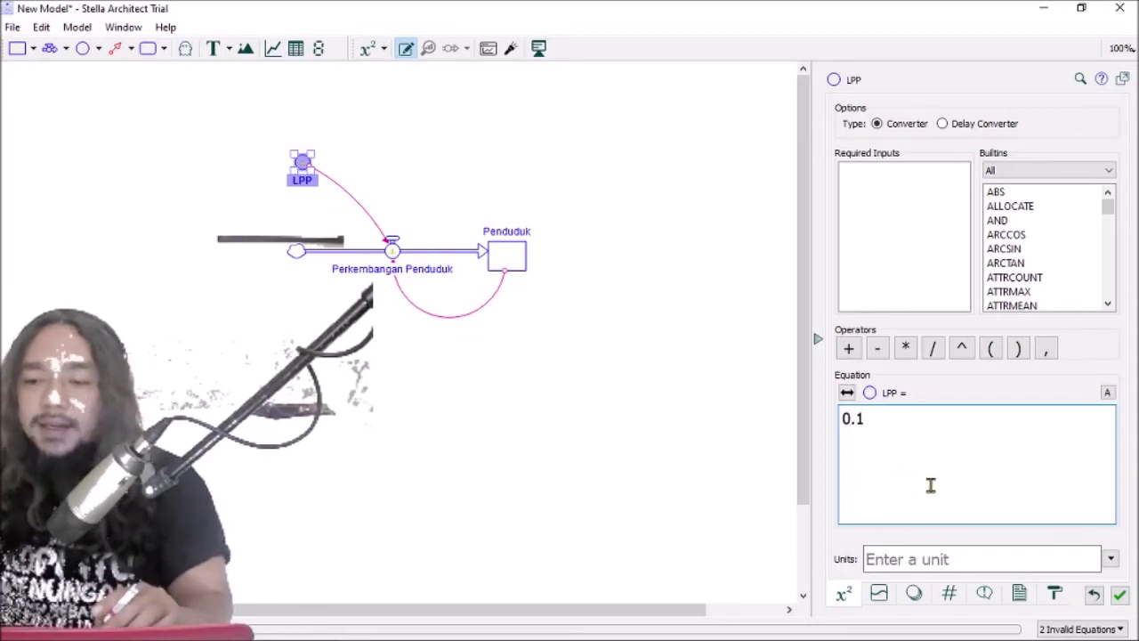
click(1111, 561)
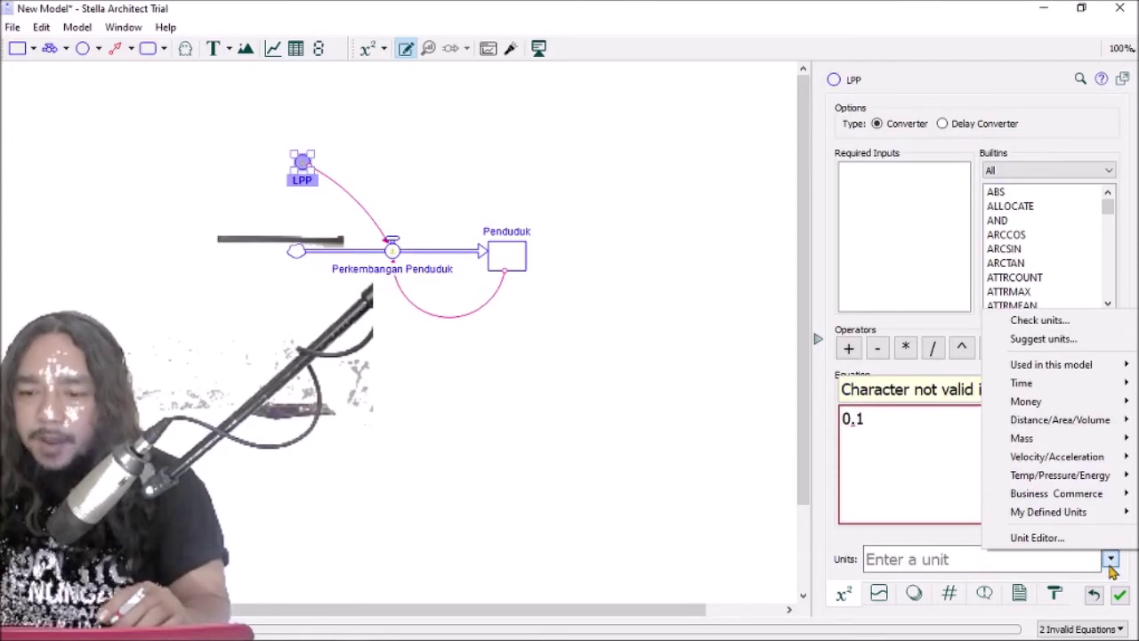
mouse_move(1066, 391)
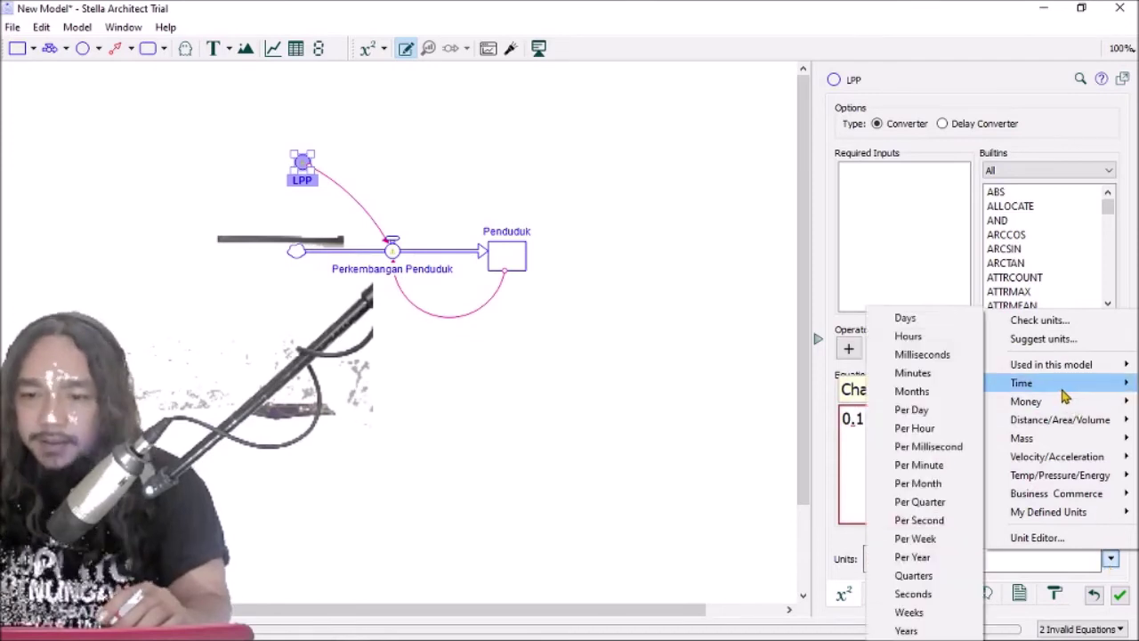
click(939, 630)
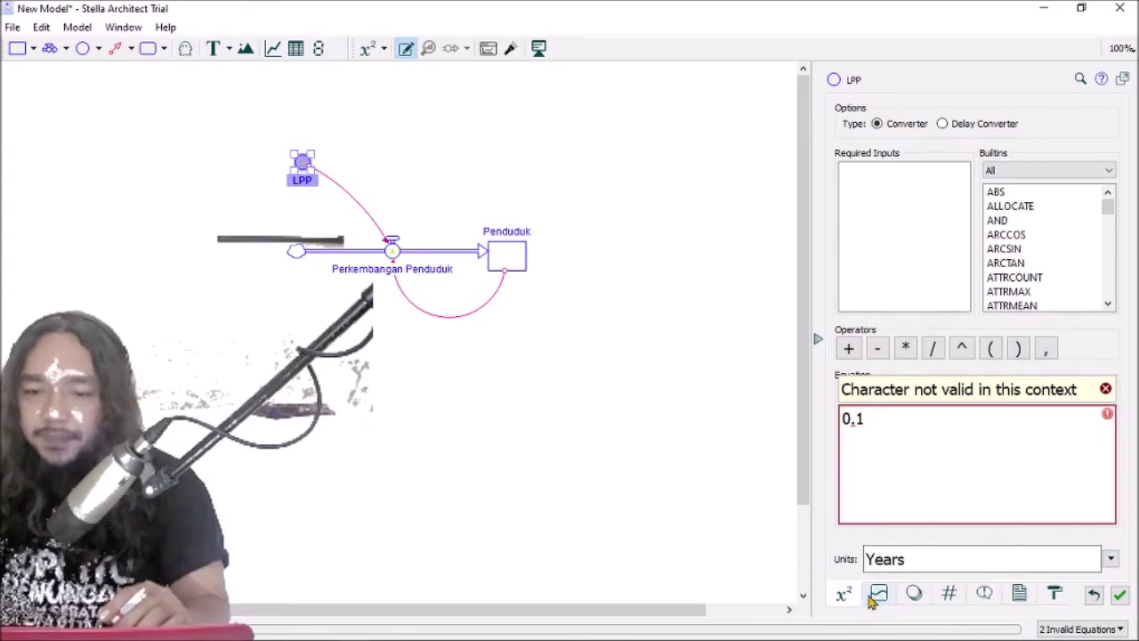
- Correct the LPP equation to 0,1 with a comma as the decimal separator and apply it
click(856, 420)
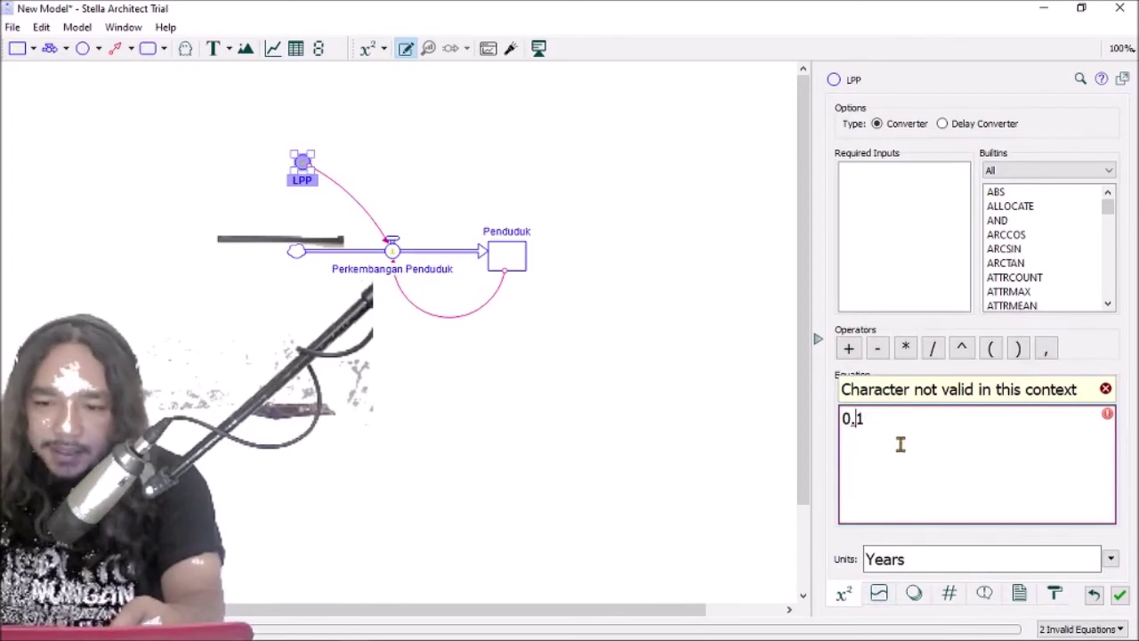
key(BackSpace)
text(,)
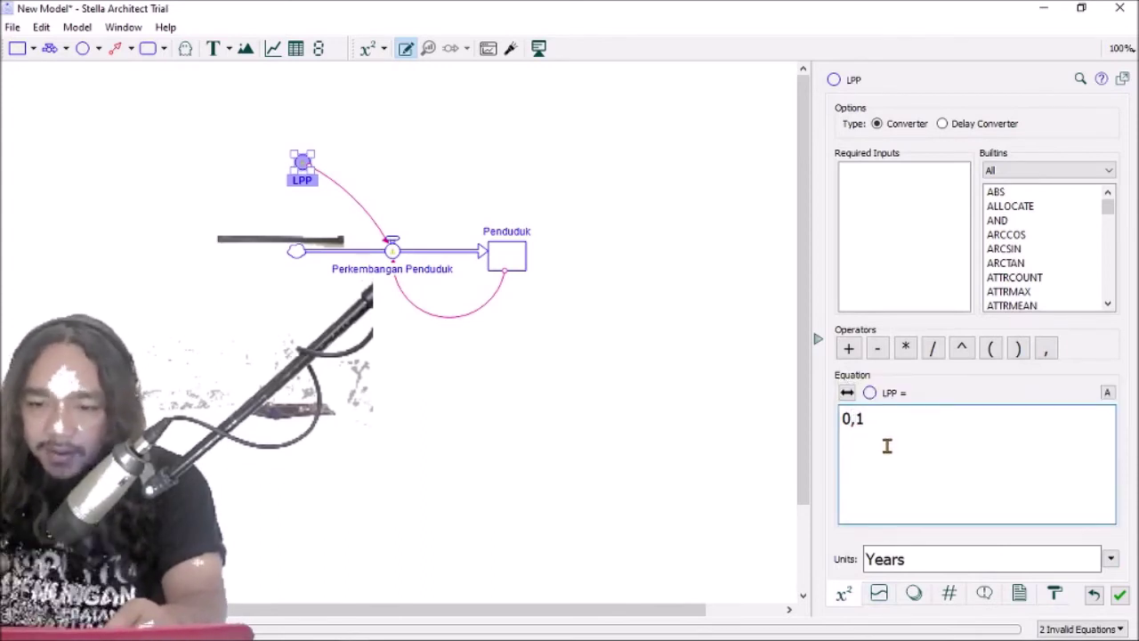
click(1118, 597)
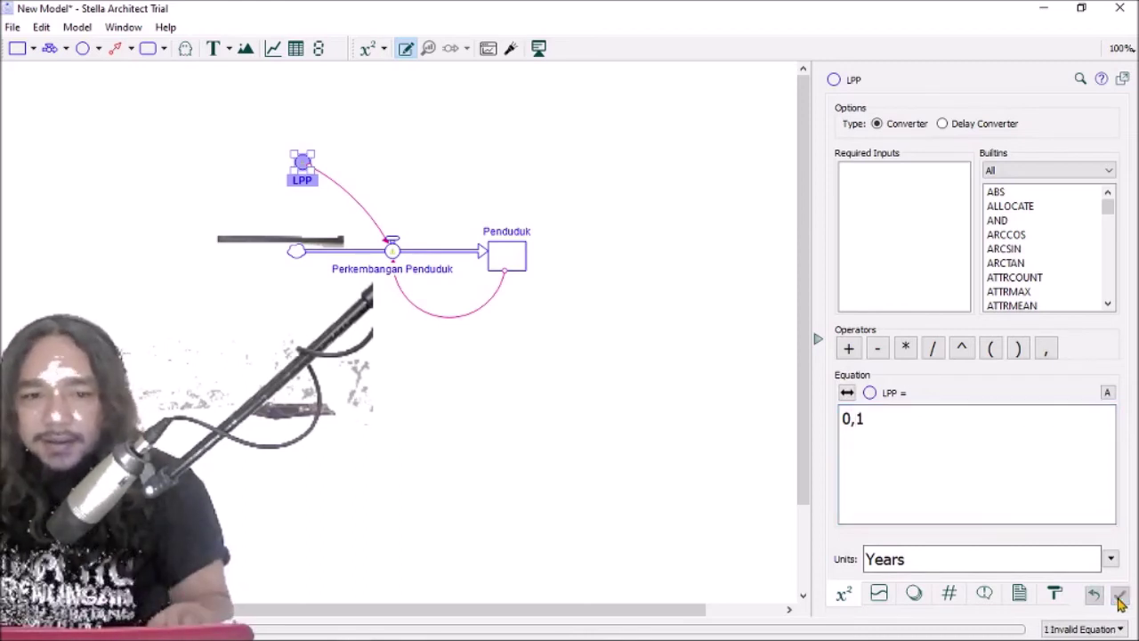
click(467, 434)
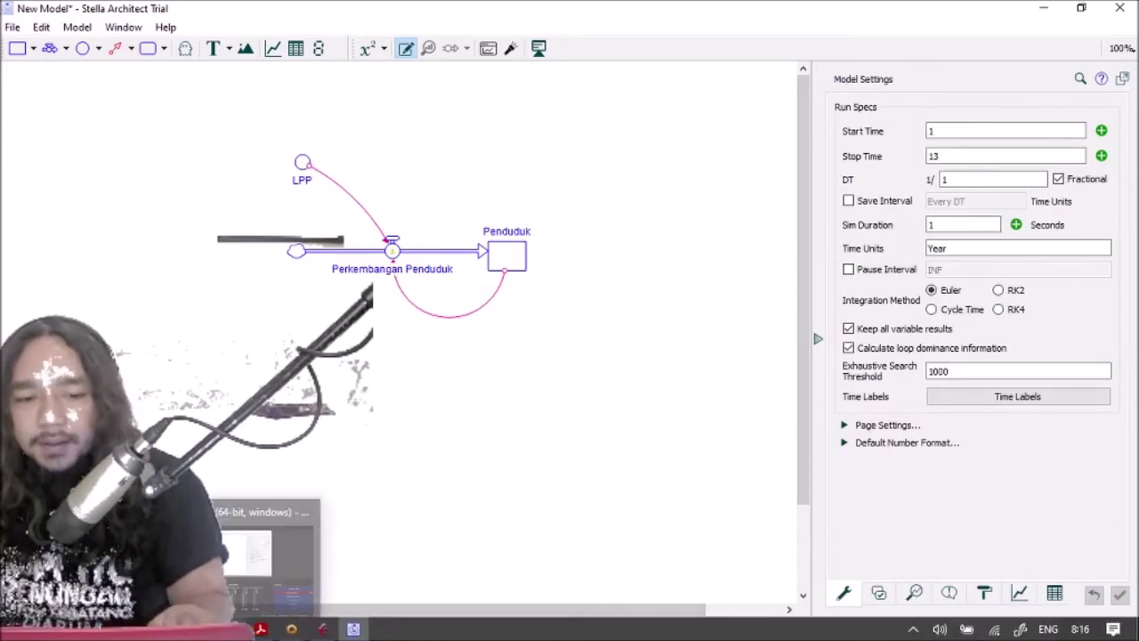
- Define the Perkembangan Penduduk flow's equation as Penduduk*LPP and apply it
click(392, 252)
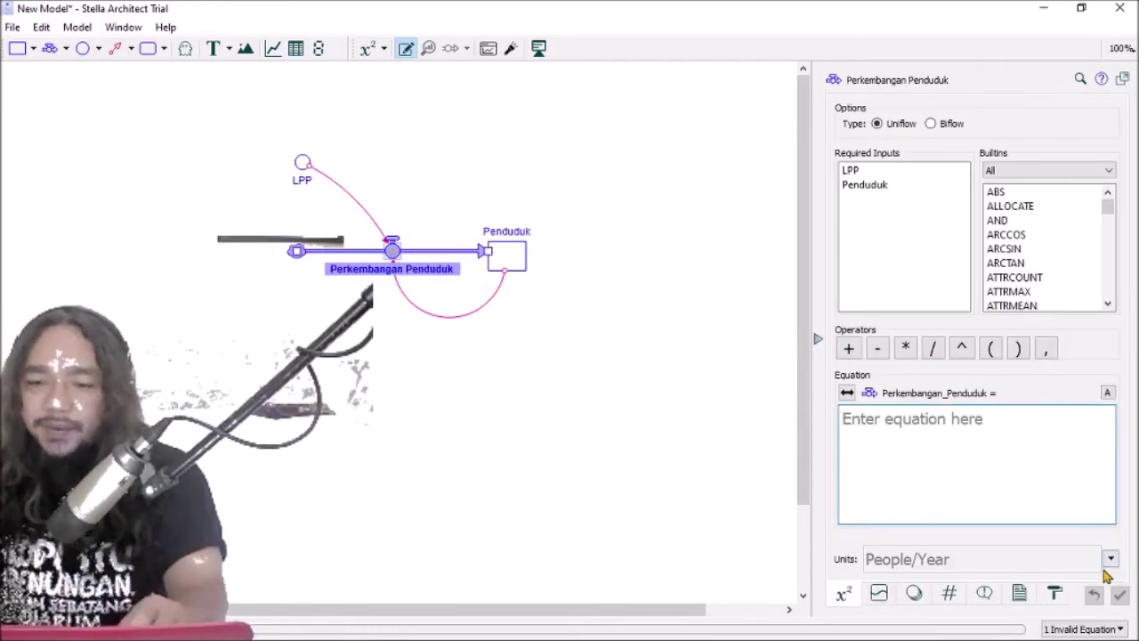
click(883, 186)
text(*)
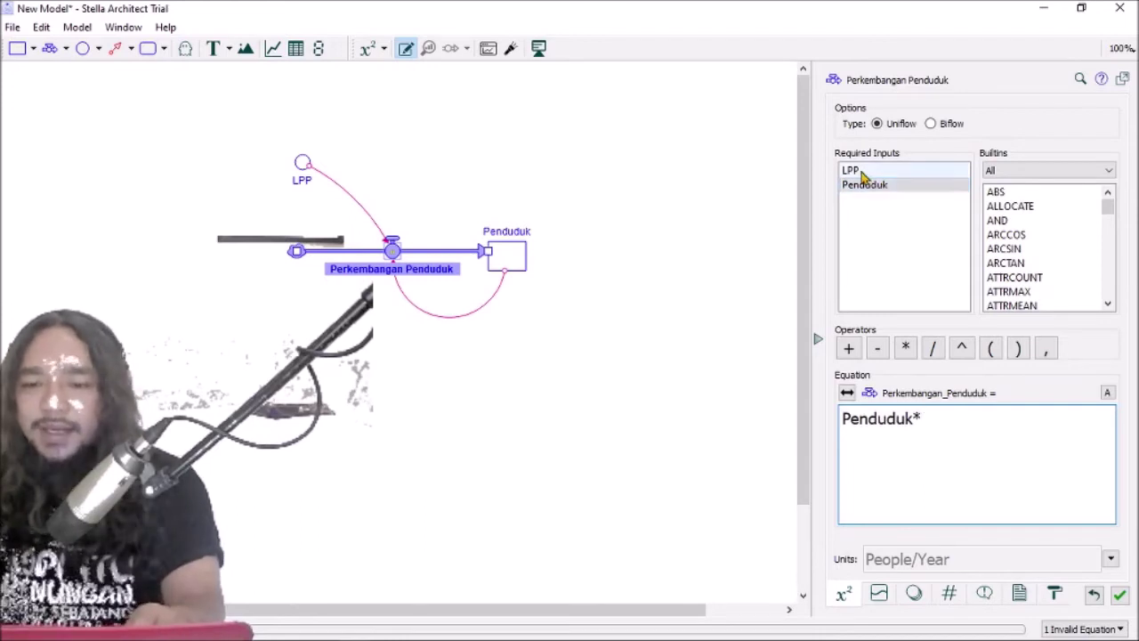
click(861, 176)
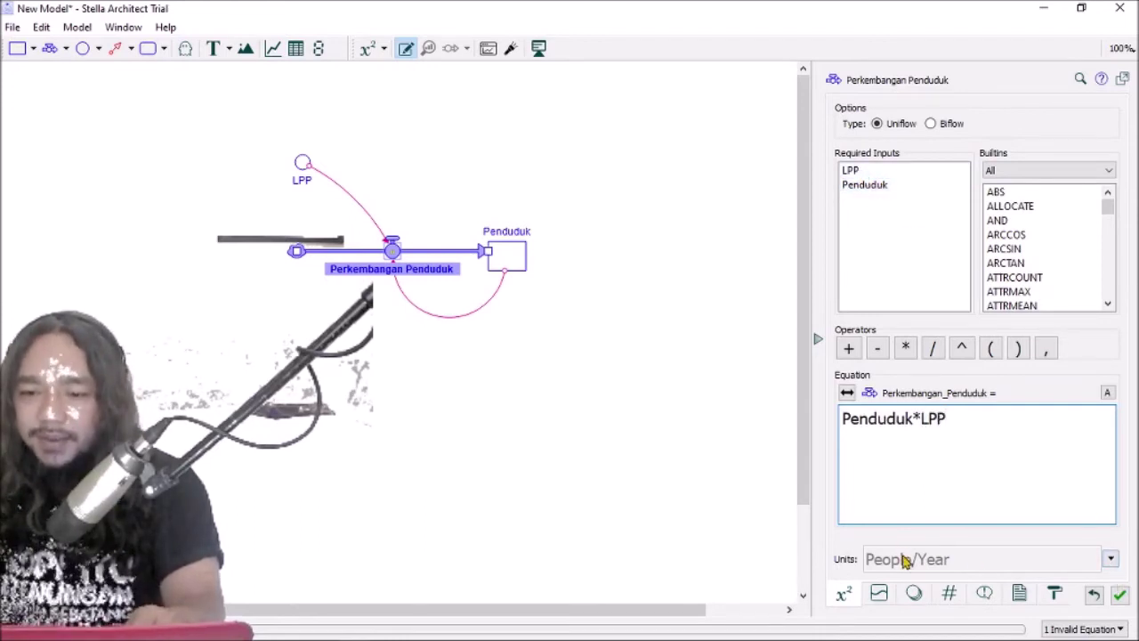
click(1120, 597)
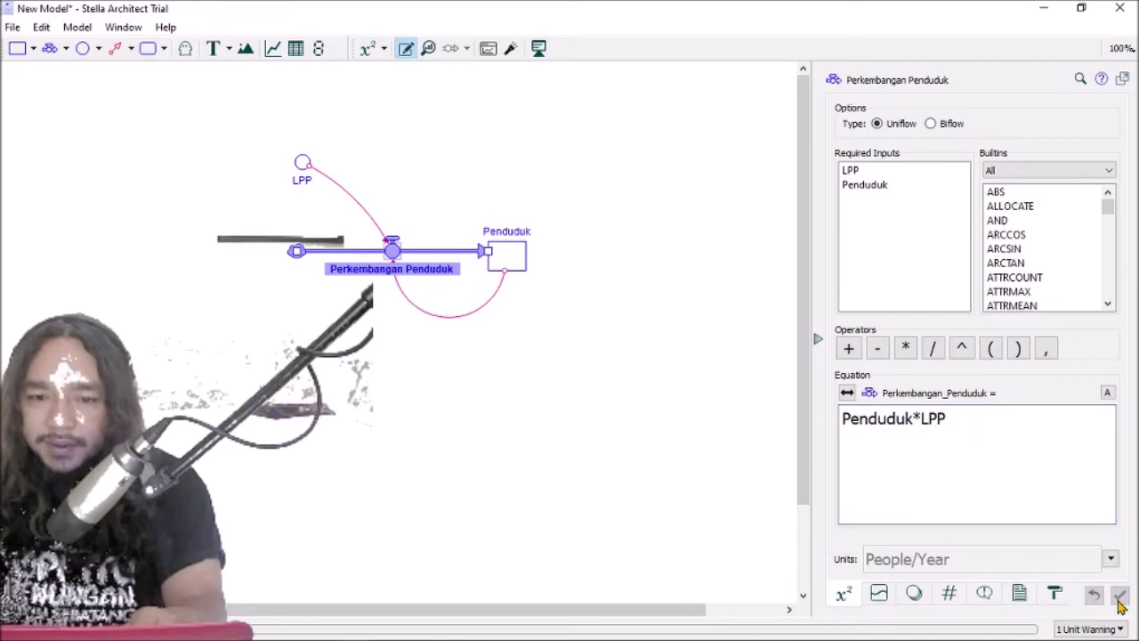
click(642, 518)
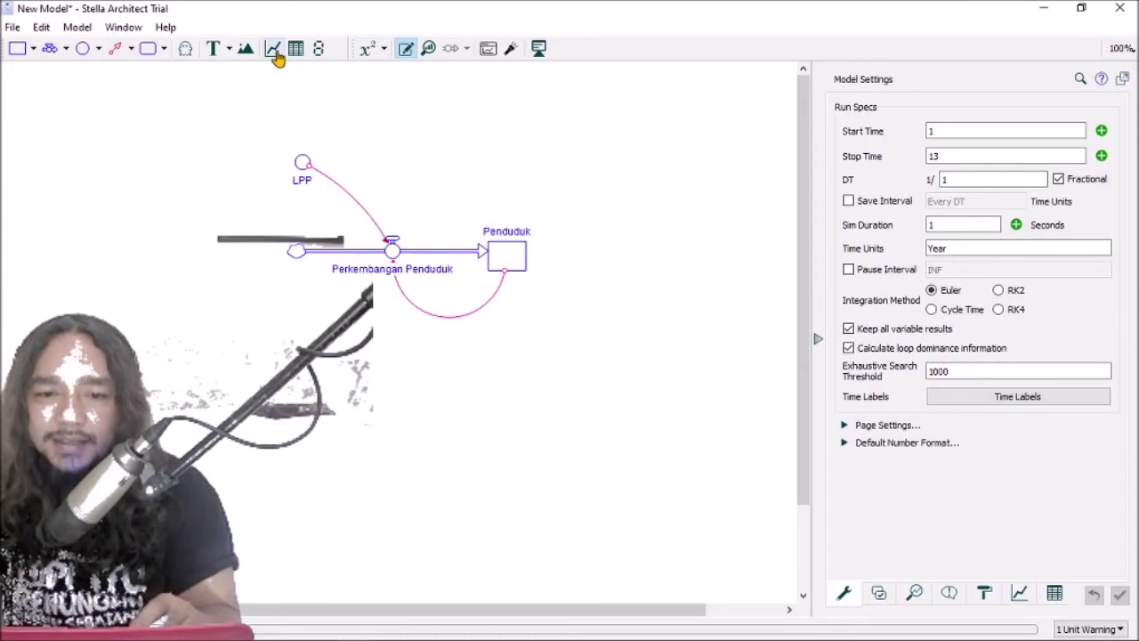
- Move the whole stock-and-flow diagram up and to the left on the canvas to free space below it
drag(250, 129, 635, 407)
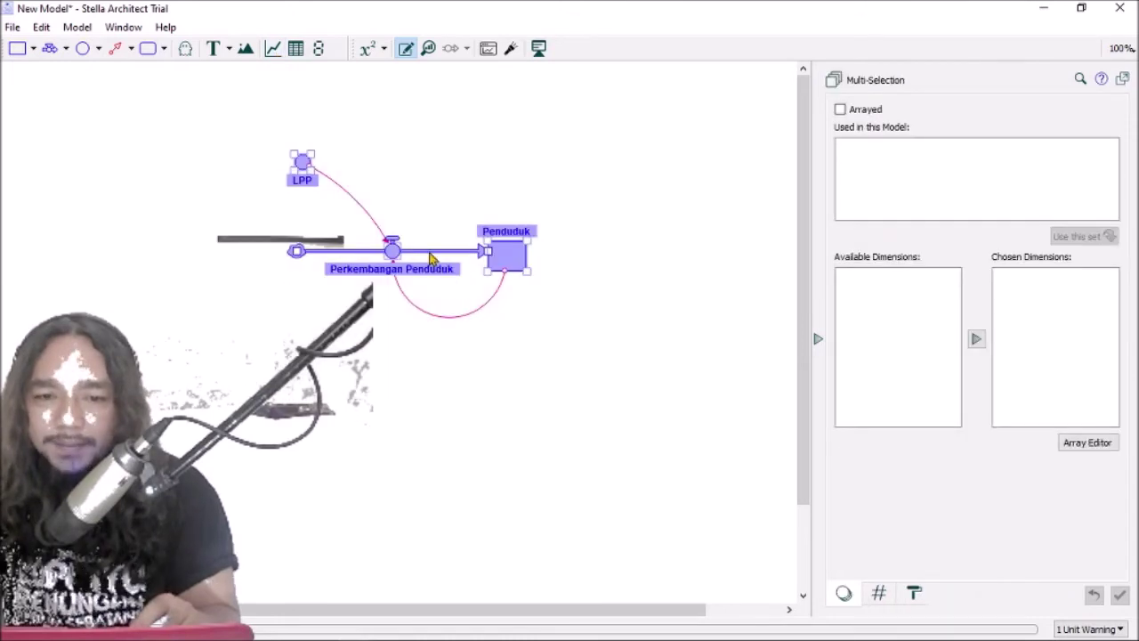
click(281, 159)
drag(241, 119, 621, 352)
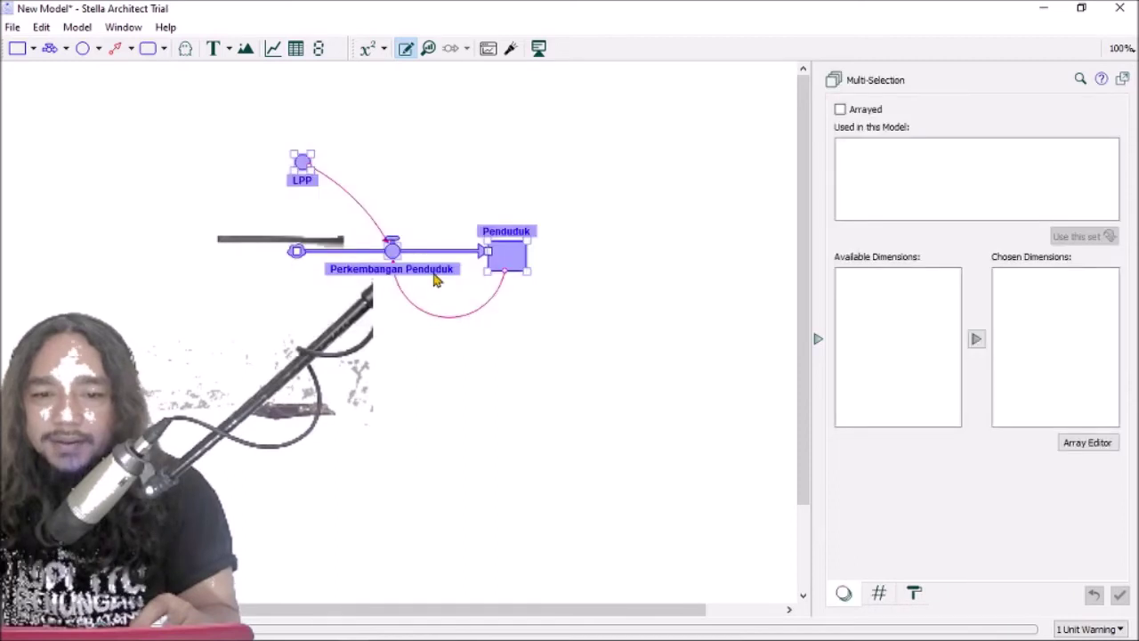
drag(436, 280, 377, 225)
click(296, 91)
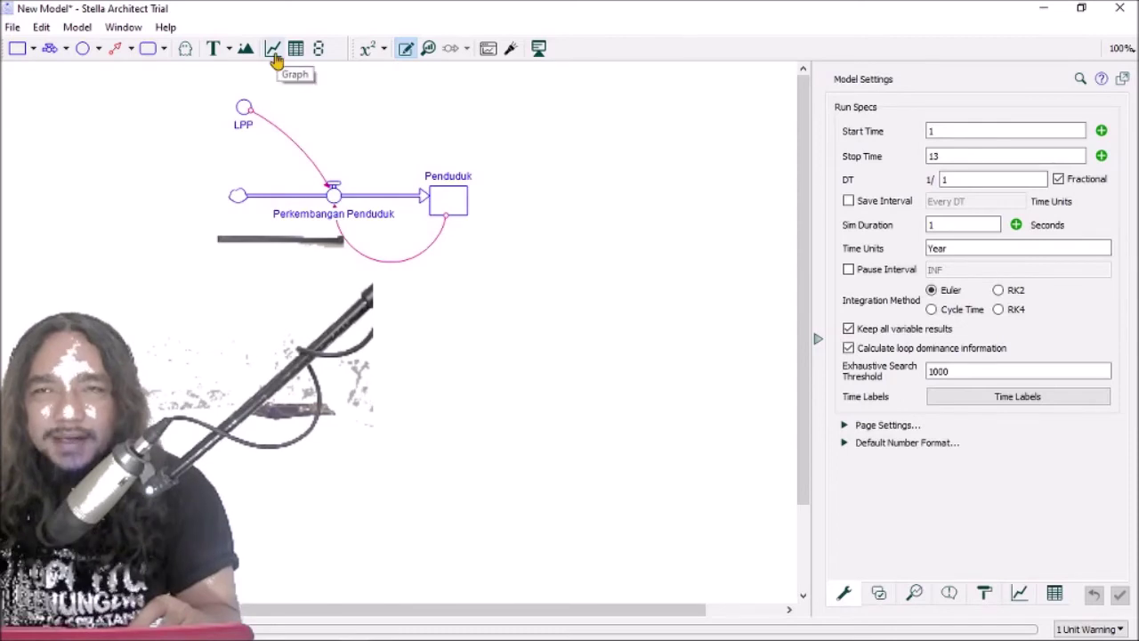
- Add a graph below the stock-and-flow diagram and shift it slightly up and to the left
click(274, 52)
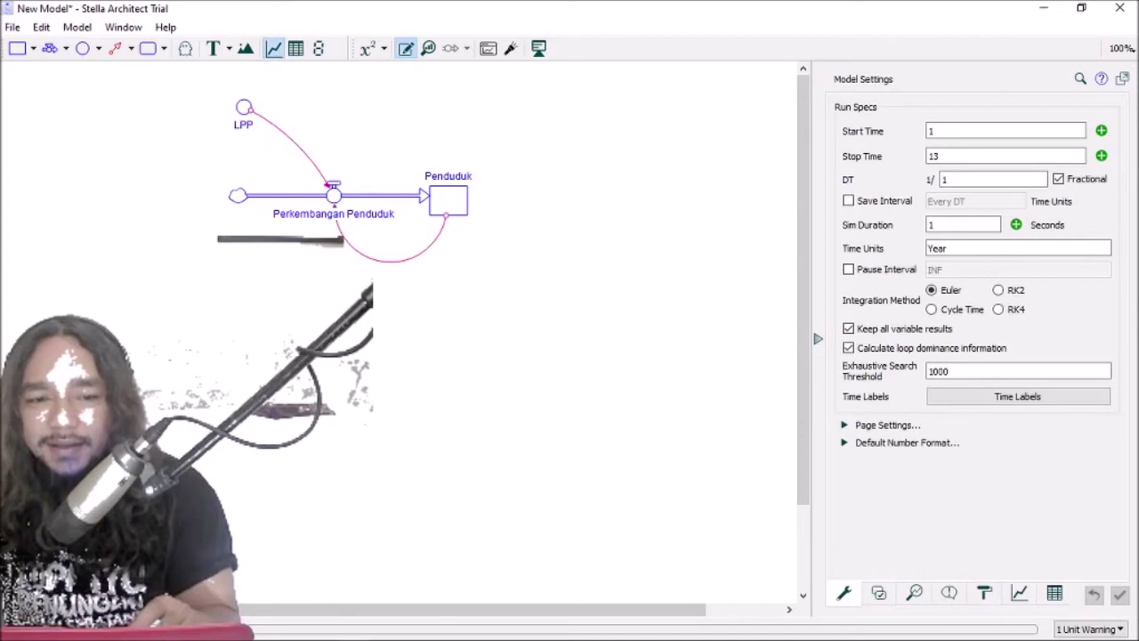
click(62, 322)
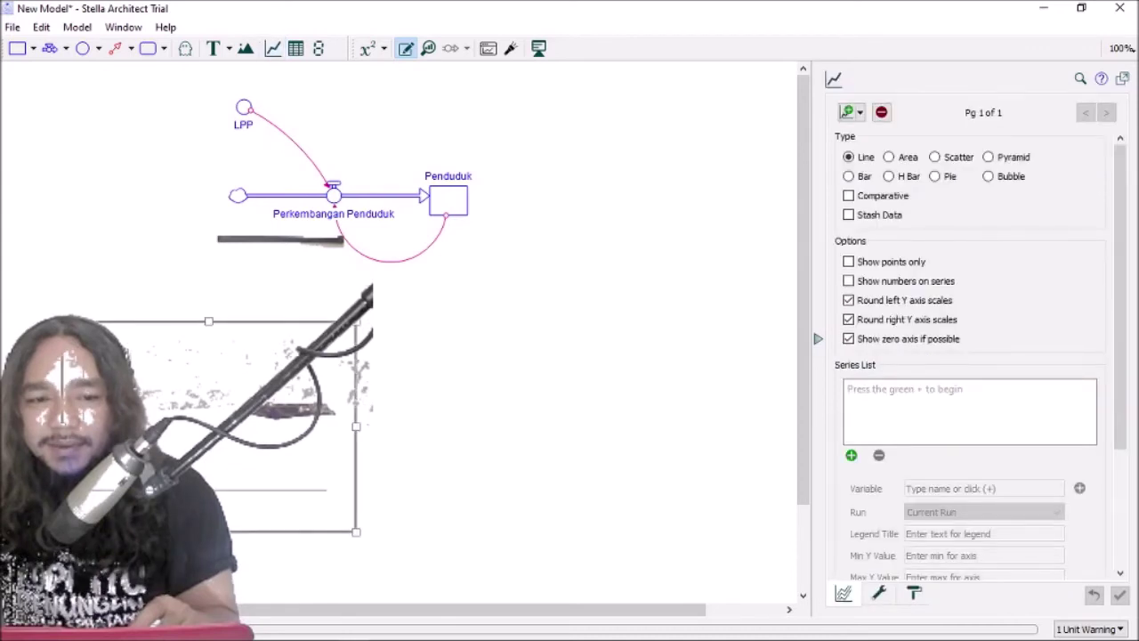
drag(127, 323, 93, 273)
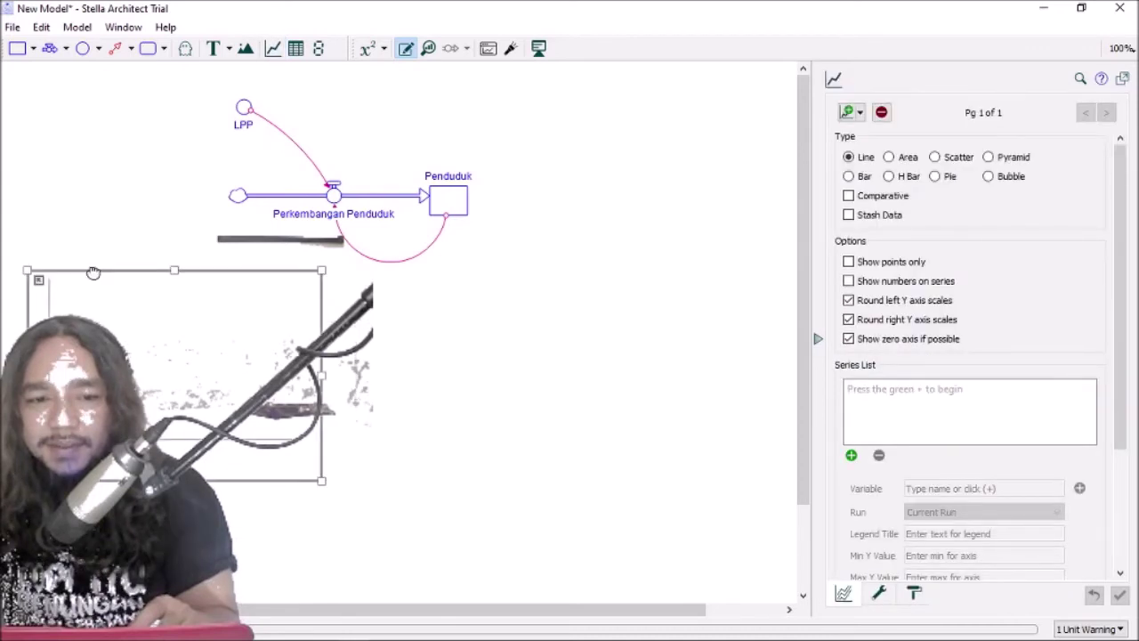
- Add a table beside the graph and shift it right to leave a gap between the two
click(297, 48)
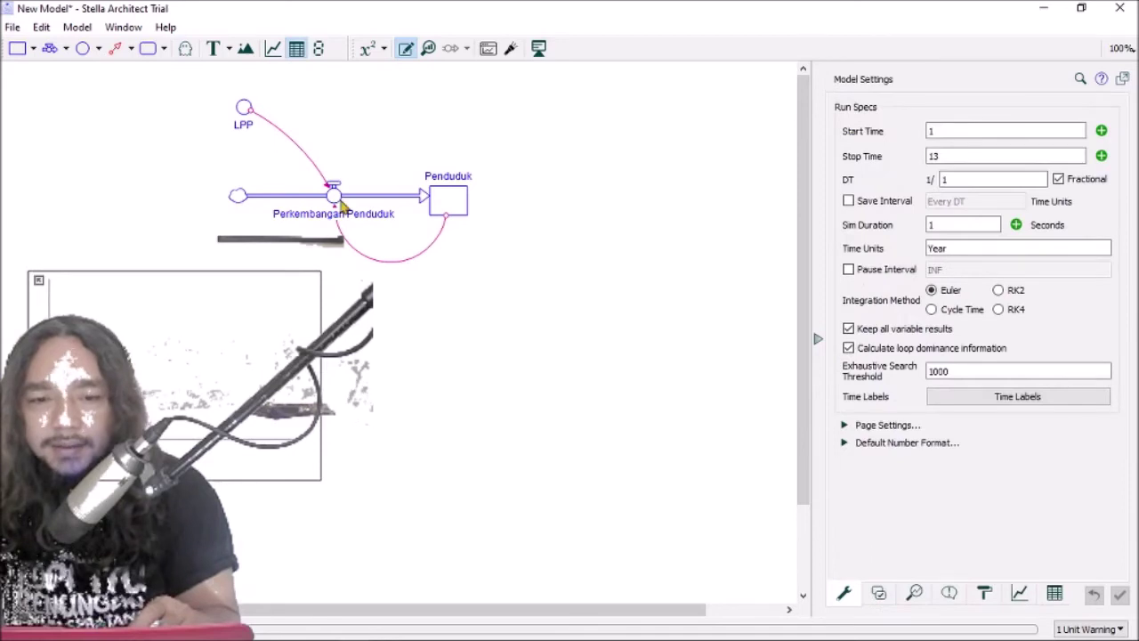
click(376, 286)
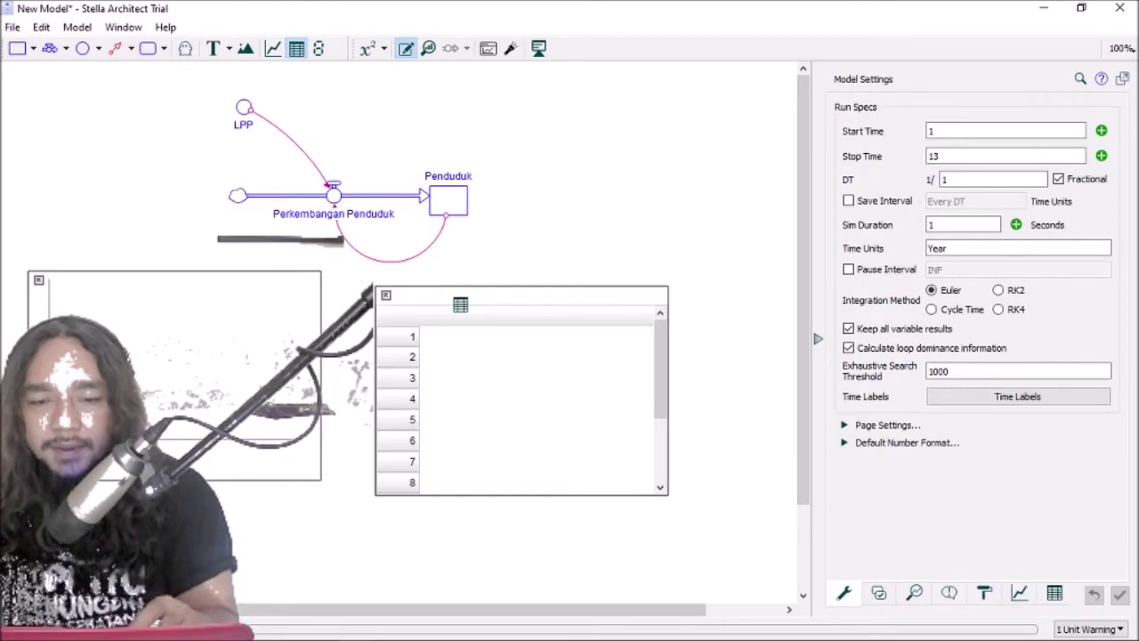
key(Escape)
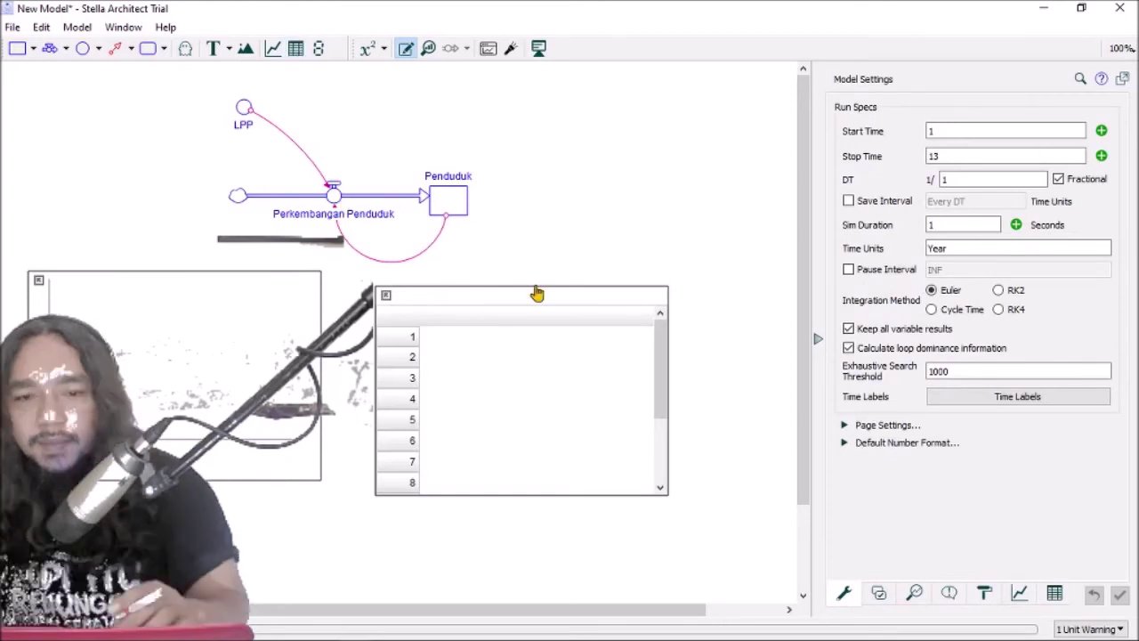
drag(537, 294, 628, 287)
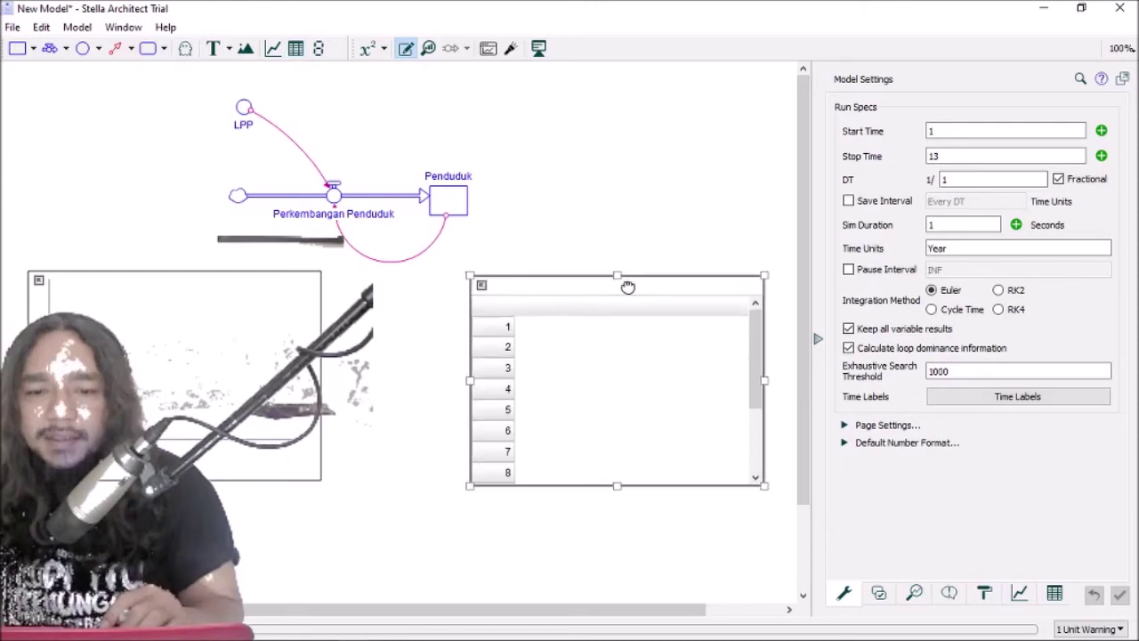
click(627, 286)
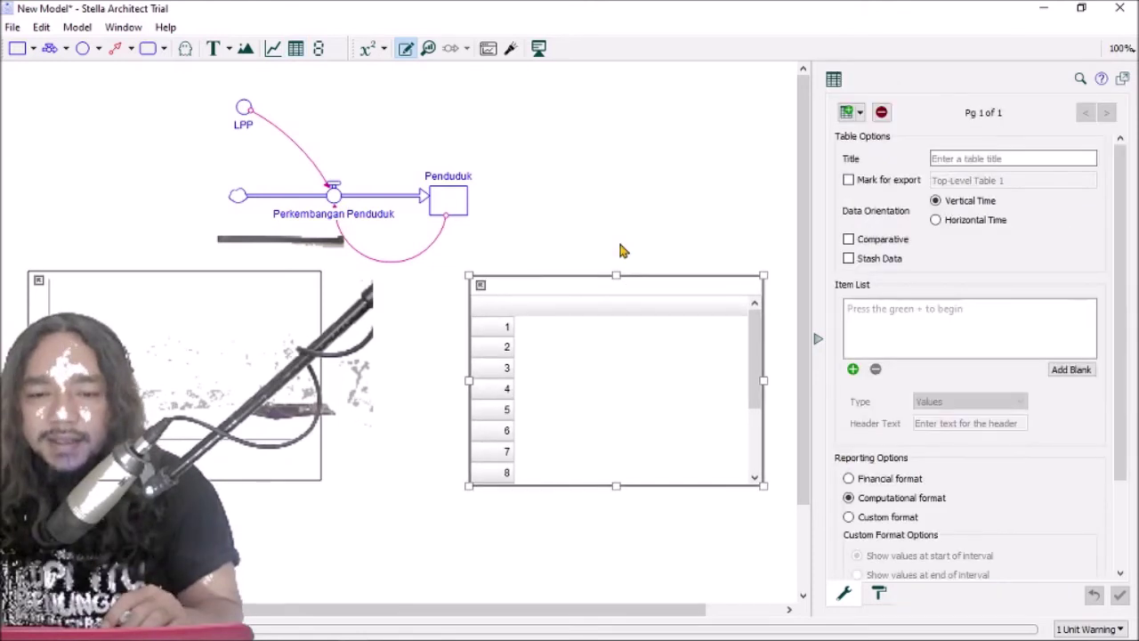
click(620, 250)
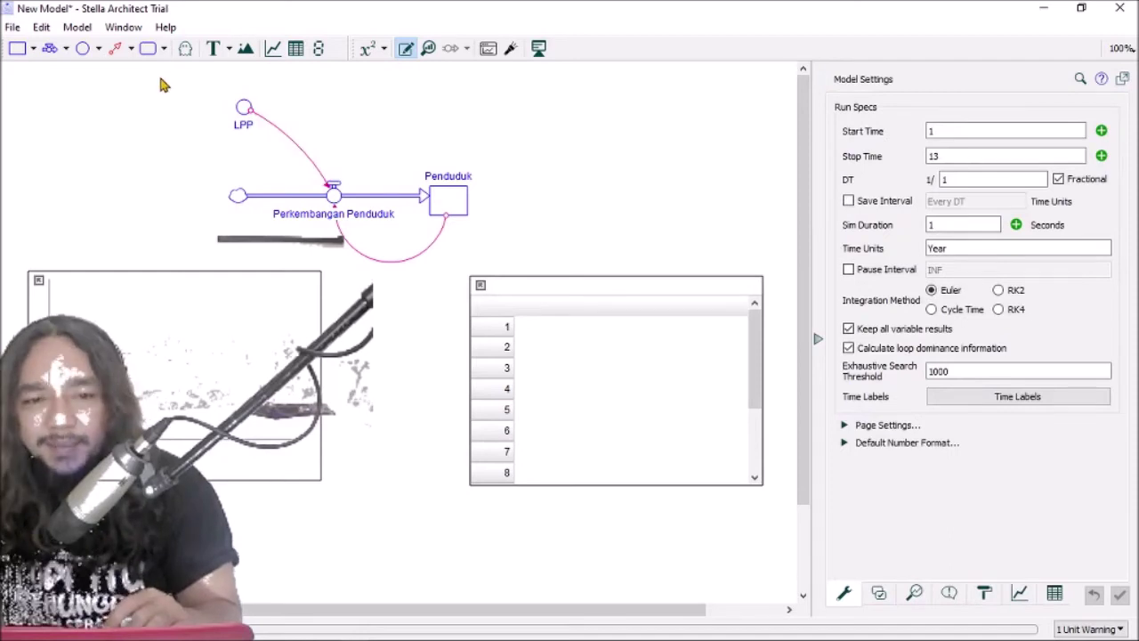
- Move the stock-and-flow diagram, graph and table together to the right and slightly down on the canvas
drag(161, 78, 608, 308)
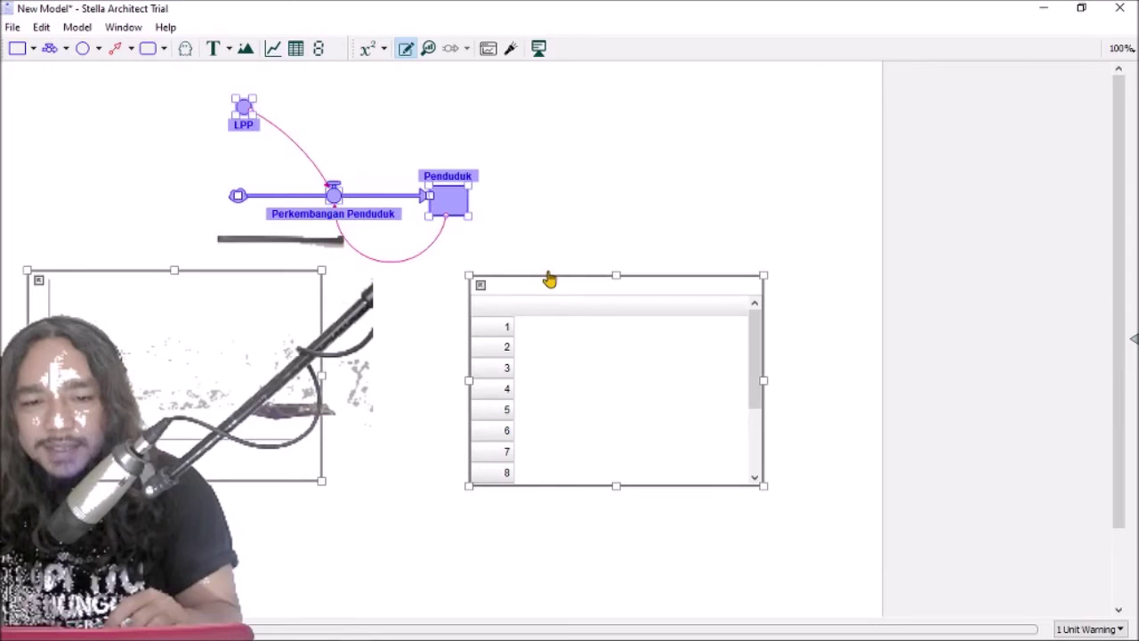
drag(549, 280, 512, 365)
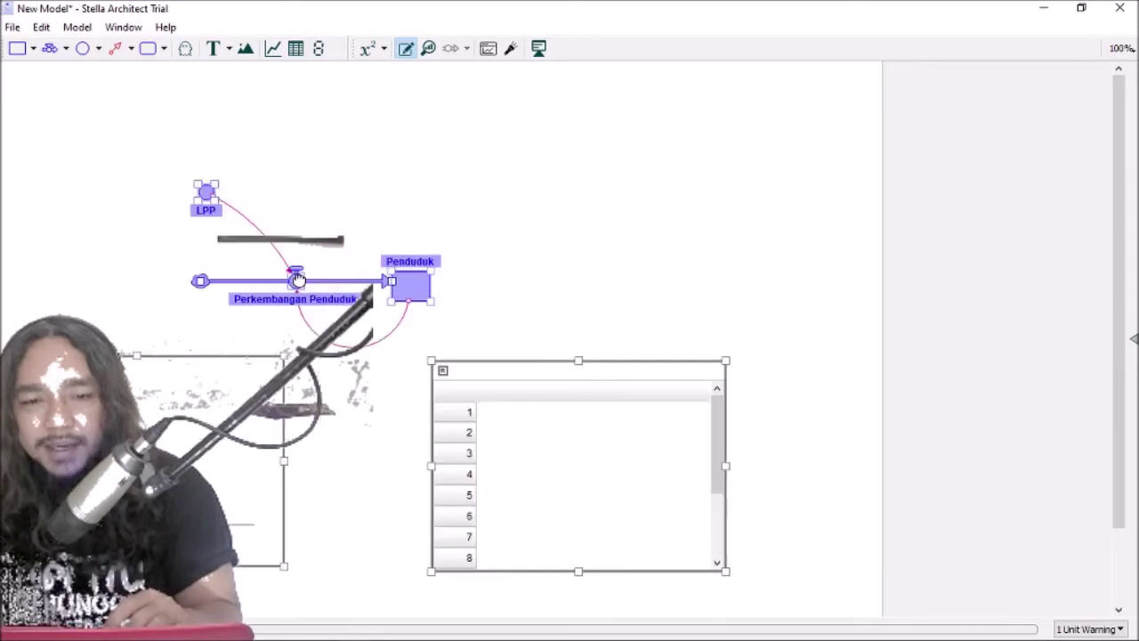
drag(298, 279, 401, 206)
click(618, 259)
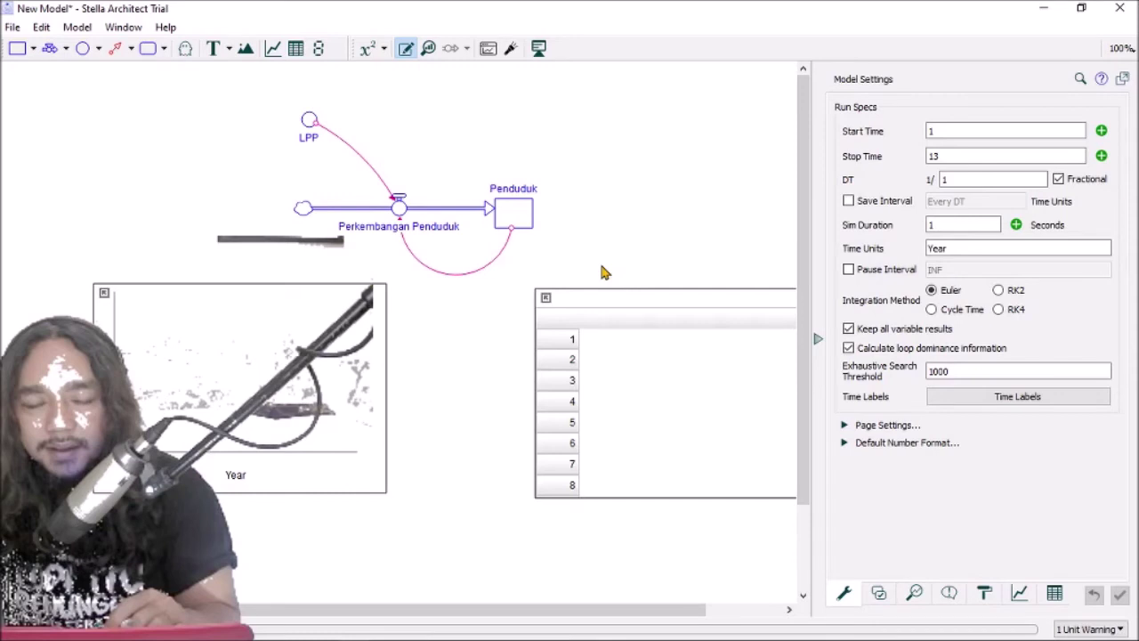
- Hide the model settings and move the graph down and to the left, away from the stock-and-flow diagram
drag(602, 272, 233, 97)
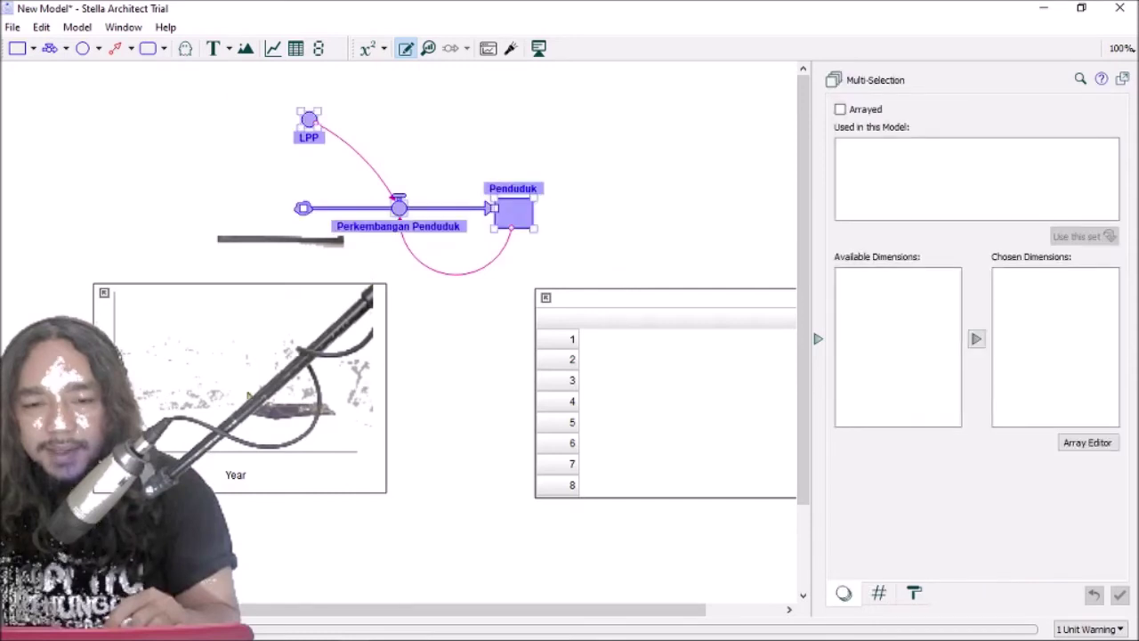
click(674, 254)
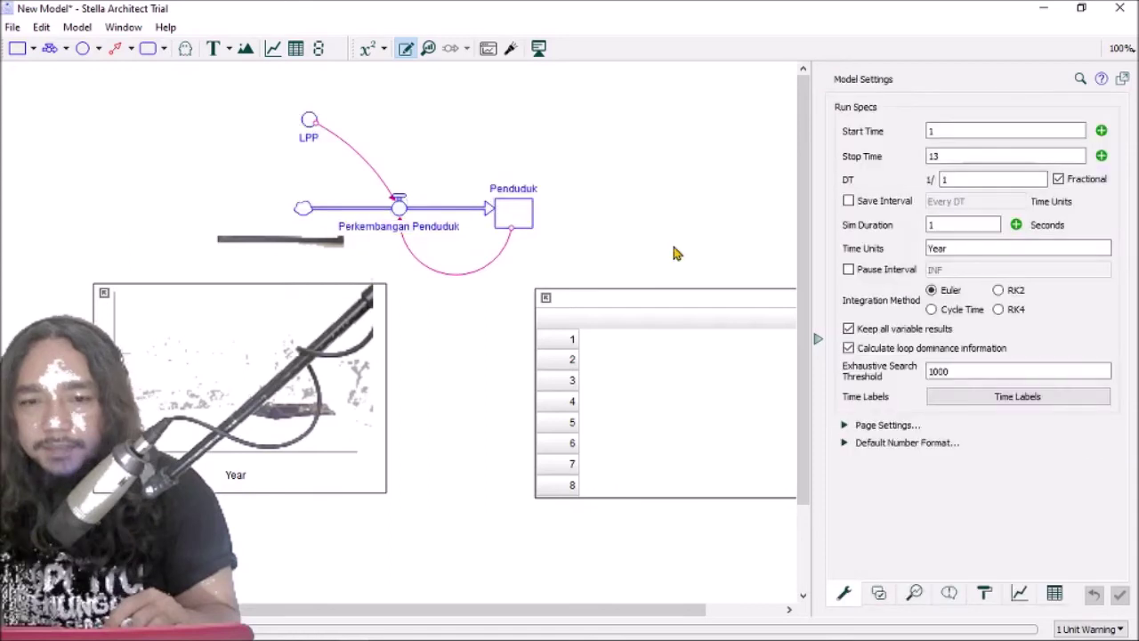
click(817, 338)
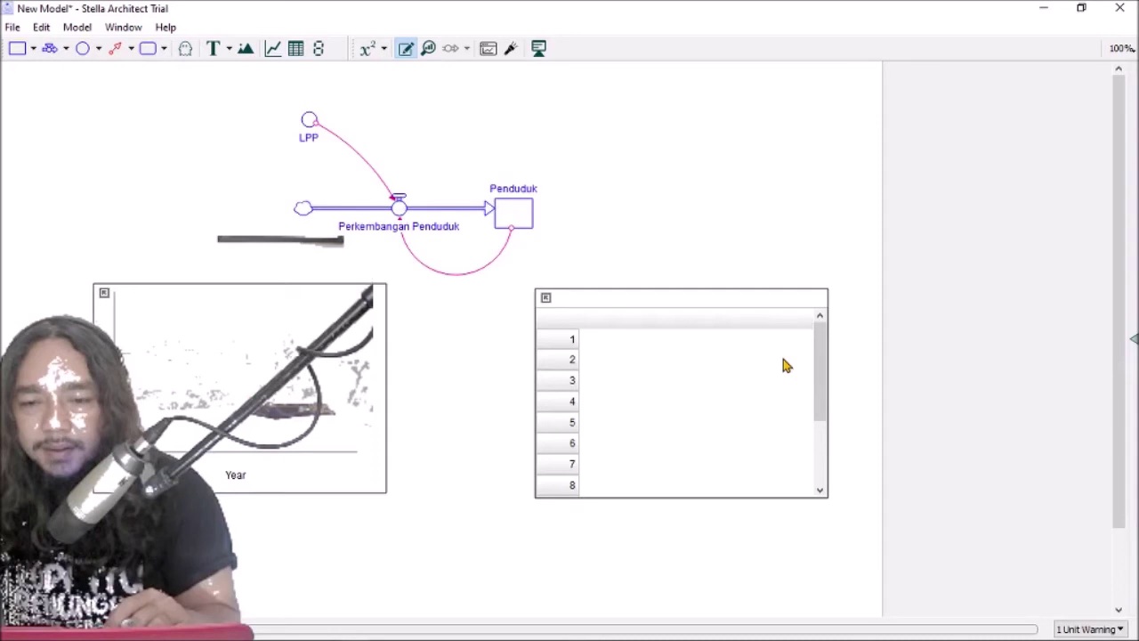
click(278, 294)
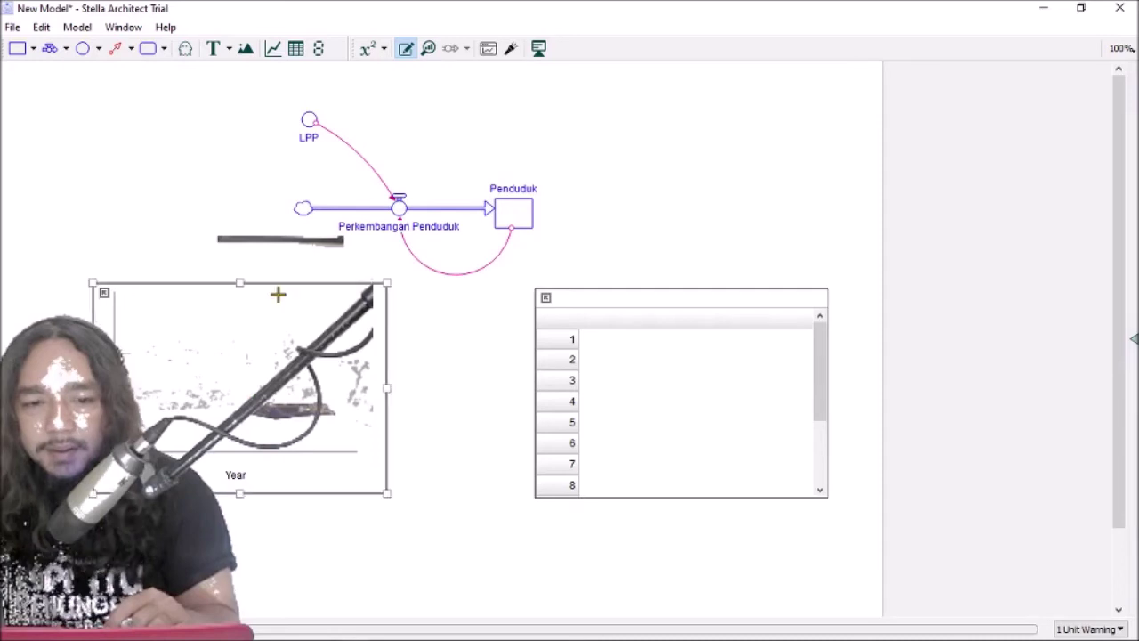
drag(277, 294, 238, 338)
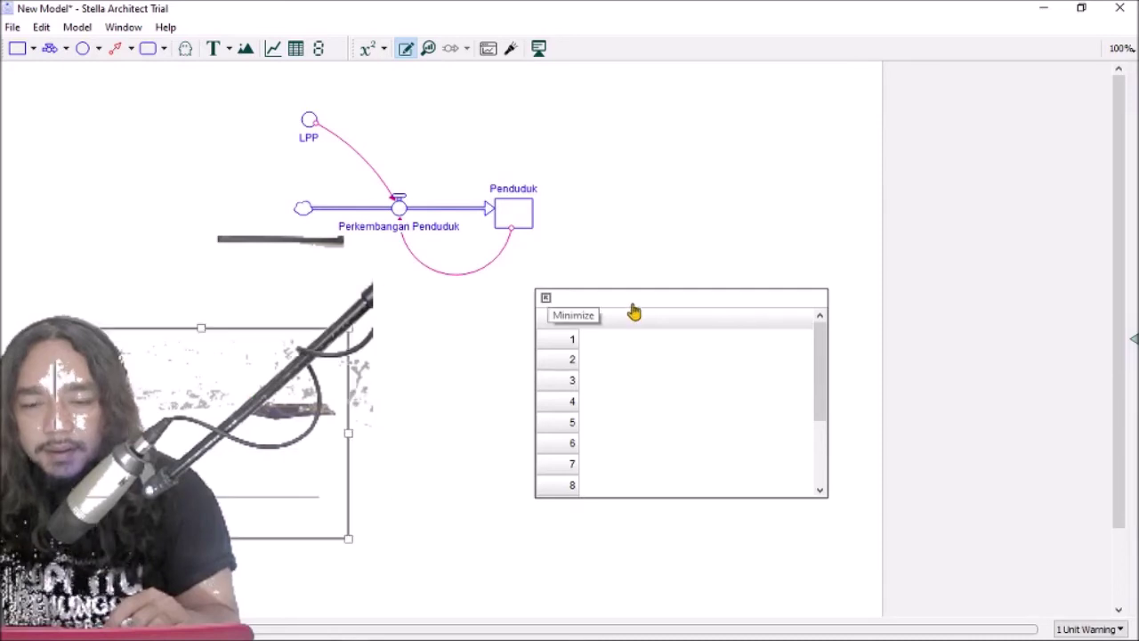
- Move the table down and left in line with the graph, and extend its lower edge to show more rows
drag(634, 311, 636, 337)
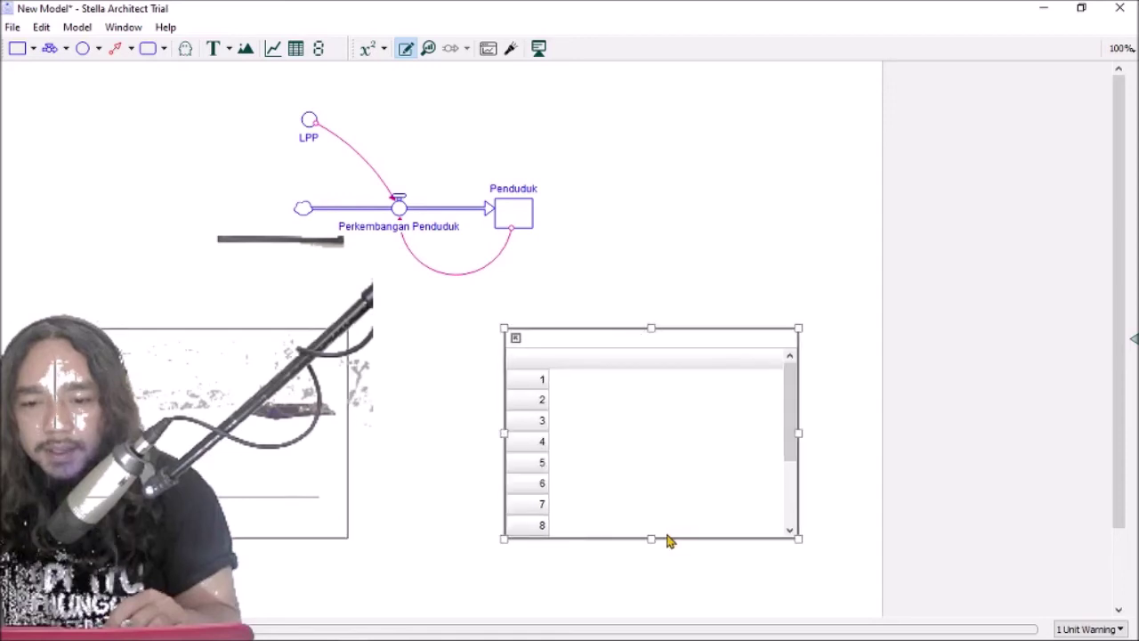
drag(669, 540, 669, 588)
click(276, 97)
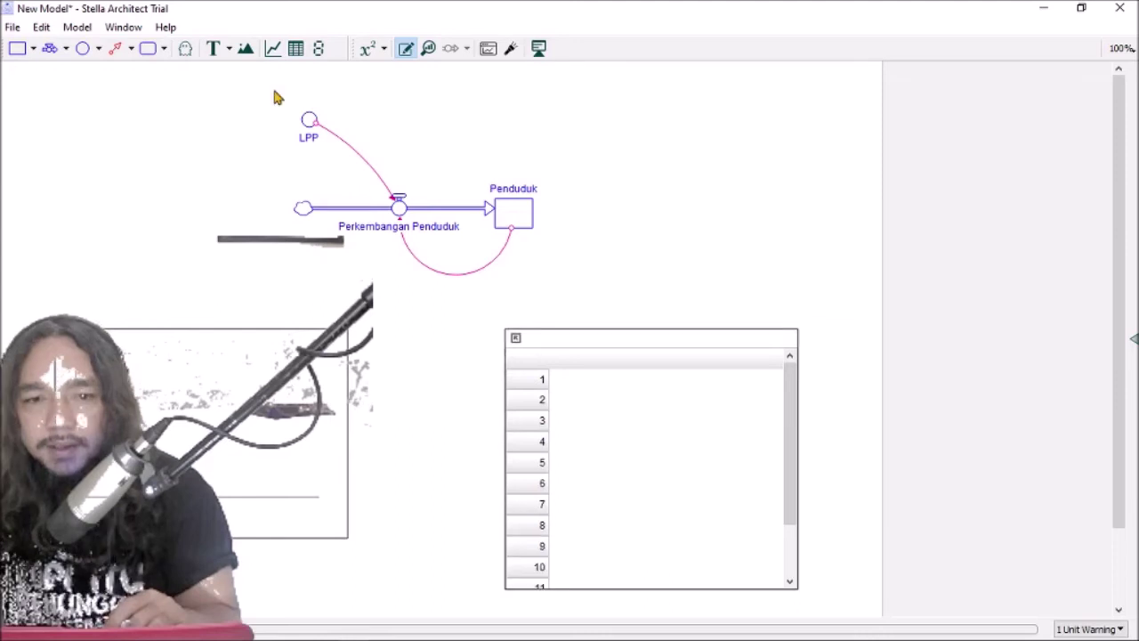
- Add Penduduk, Perkembangan Penduduk and LPP from the diagram to the graph and the table, and check the table's columns
drag(277, 97, 556, 267)
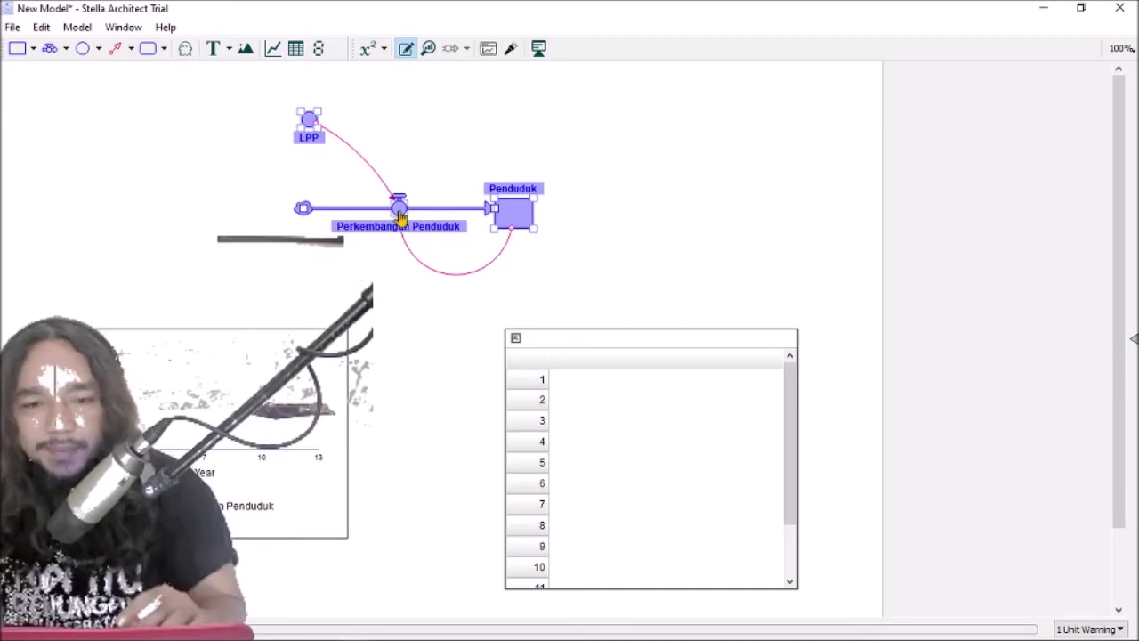
drag(399, 217, 647, 505)
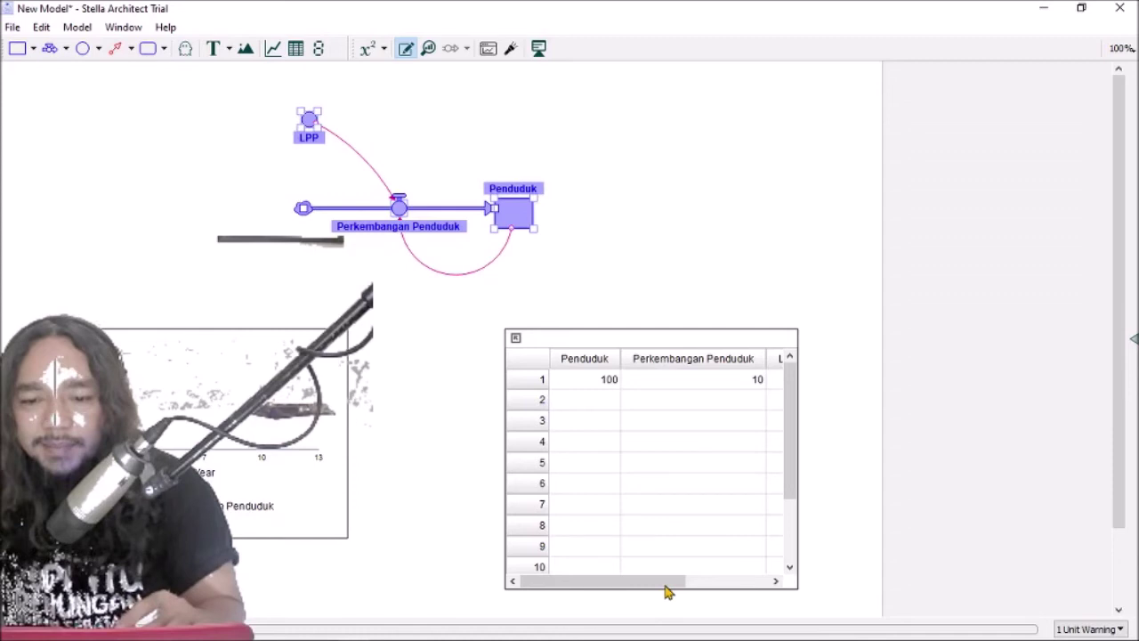
click(694, 587)
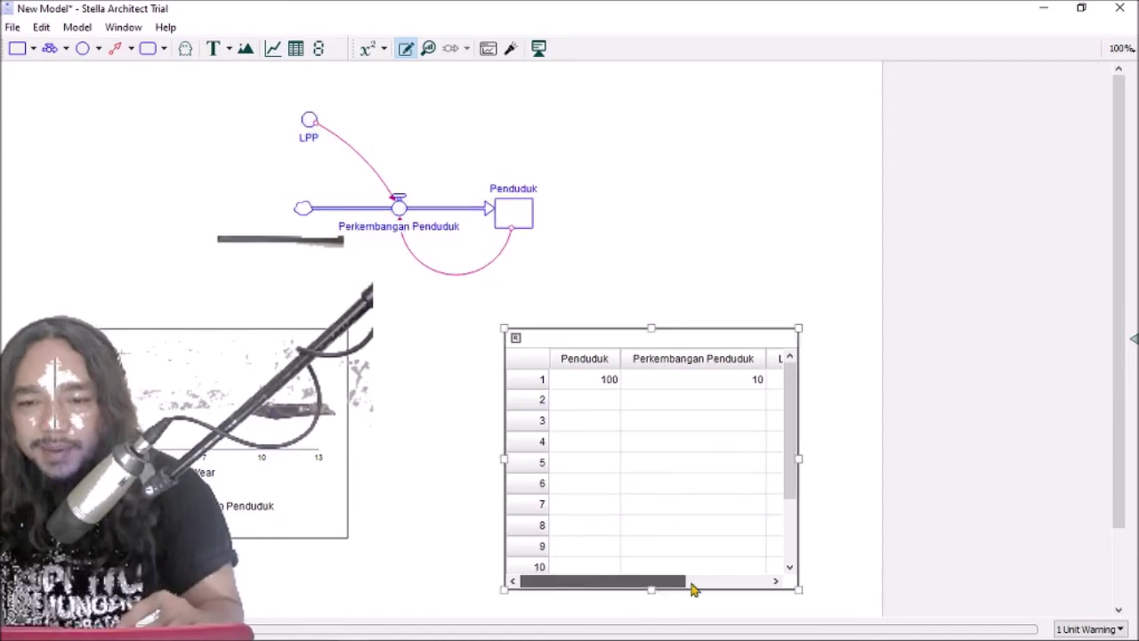
click(693, 584)
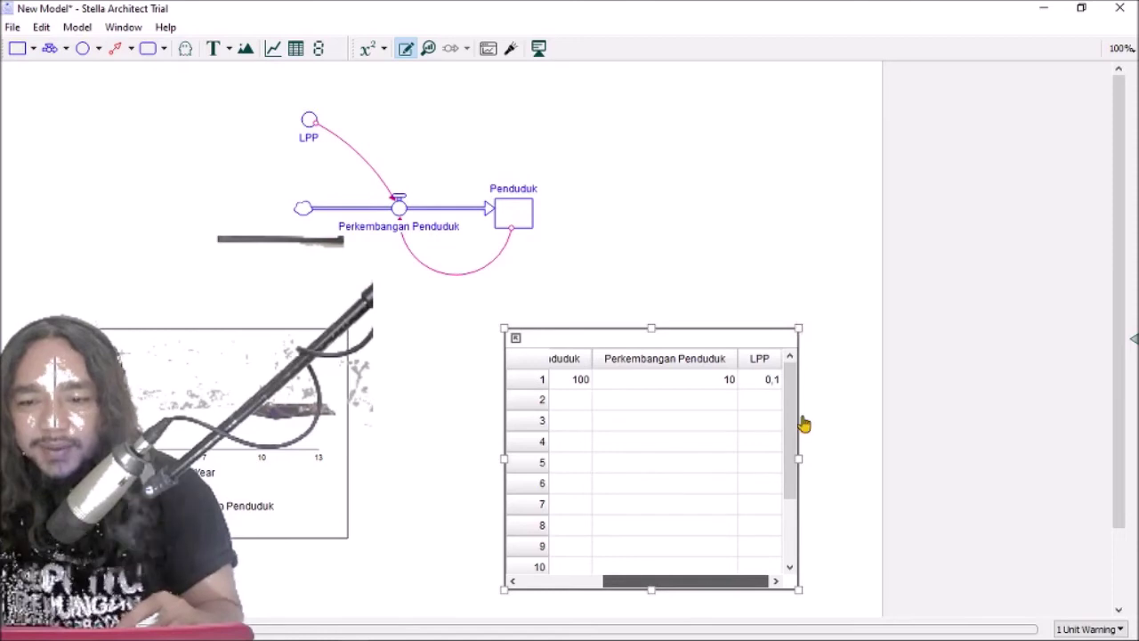
drag(681, 583, 617, 585)
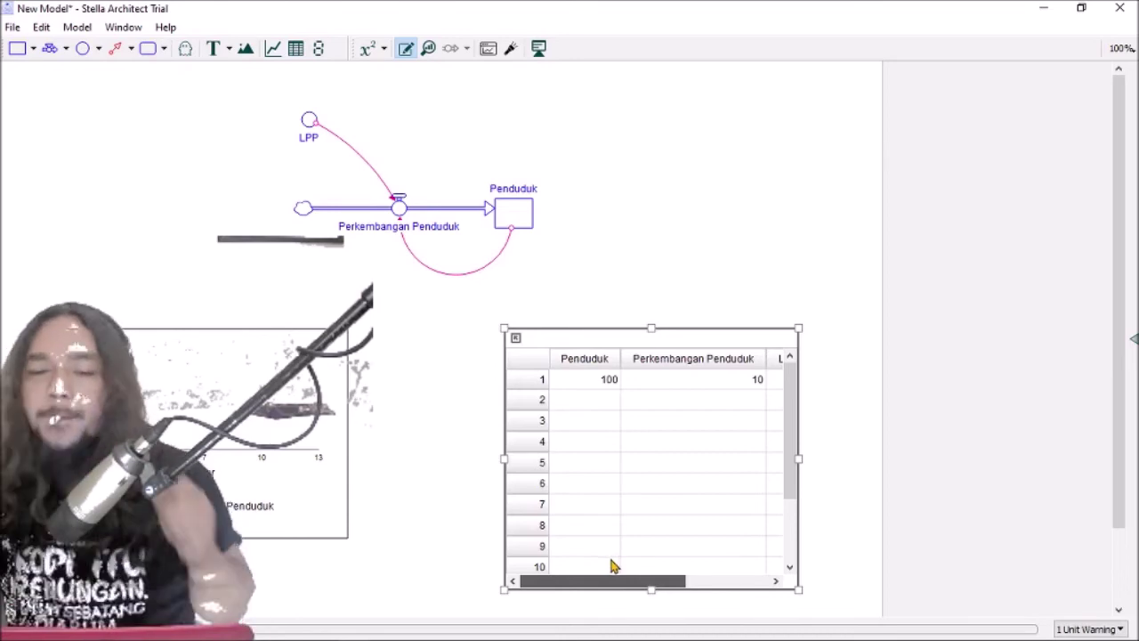
click(415, 453)
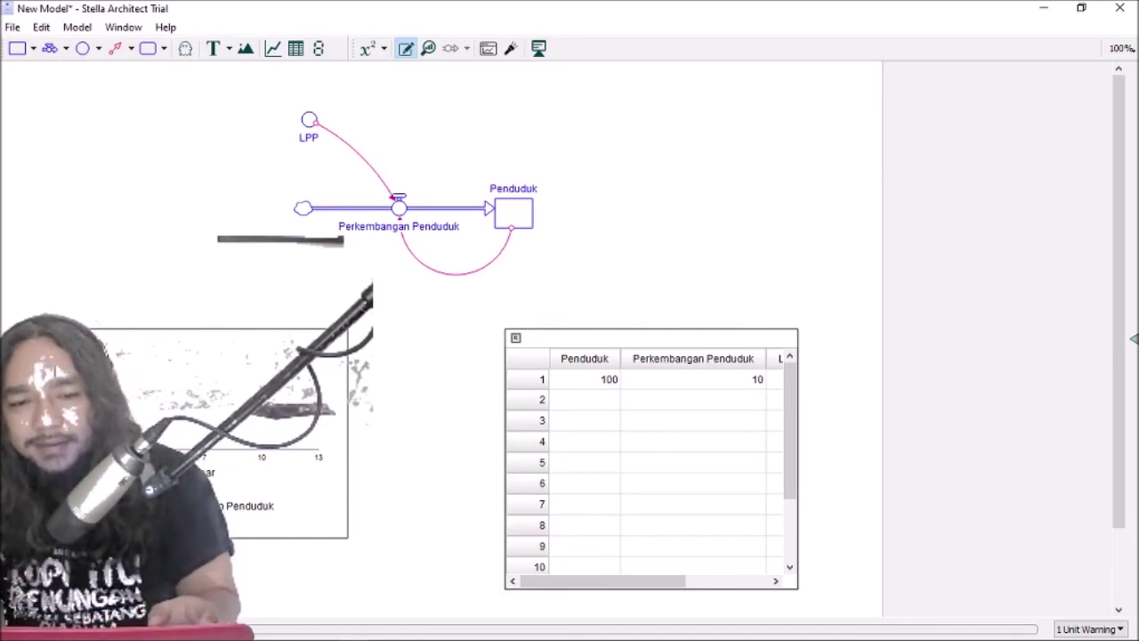
- Run the simulation and bring the LPP column of the results table fully into view
key(ctrl+r)
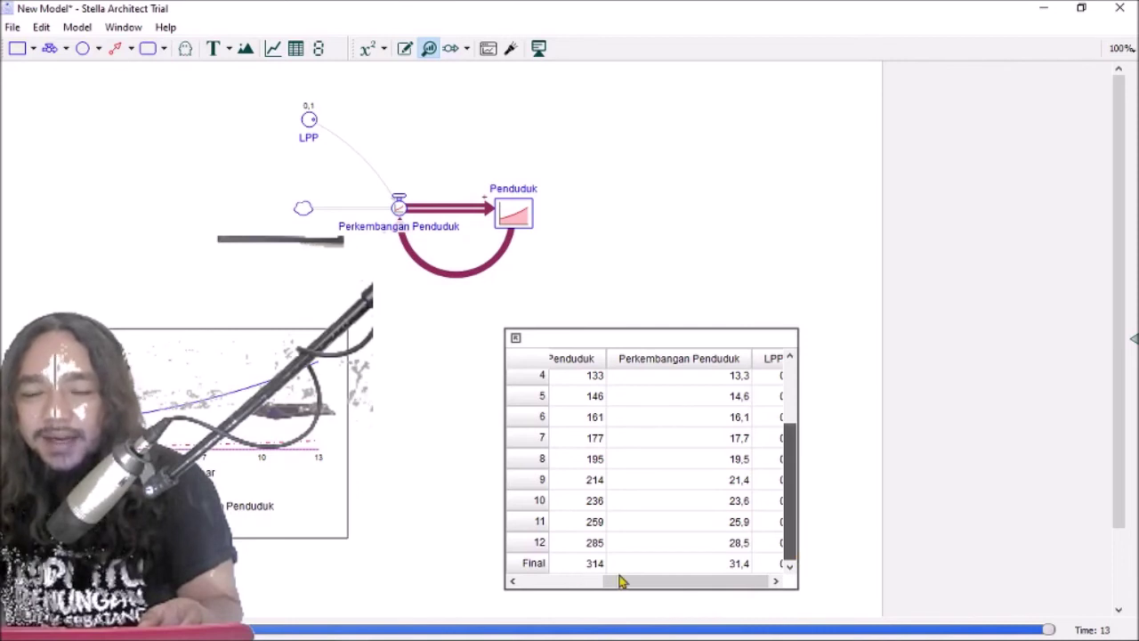
drag(623, 584, 648, 592)
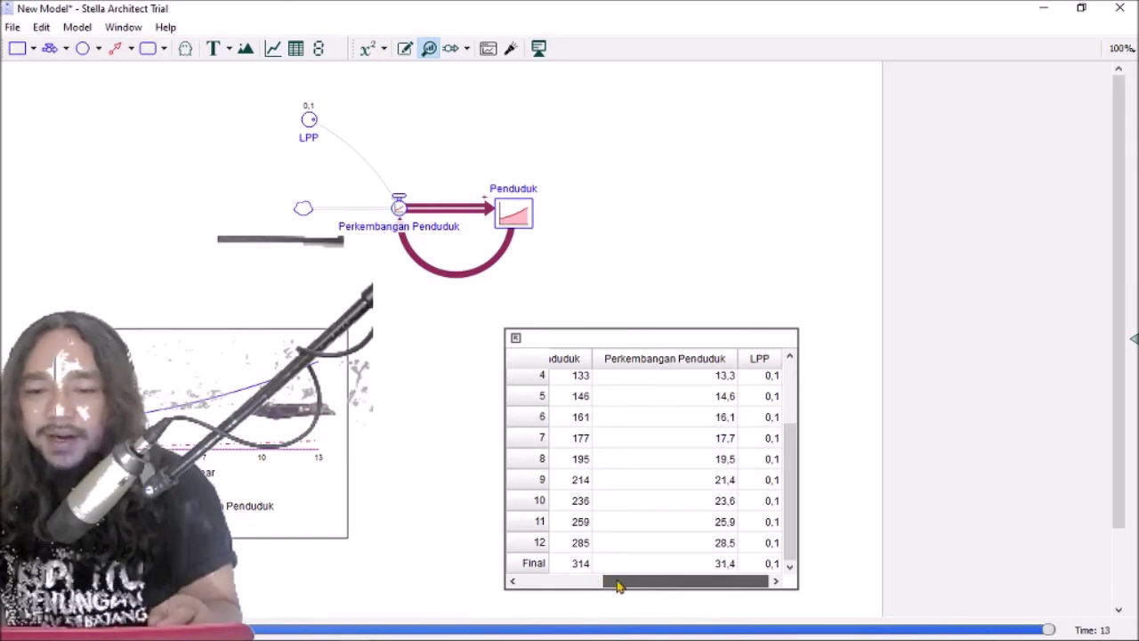
click(436, 407)
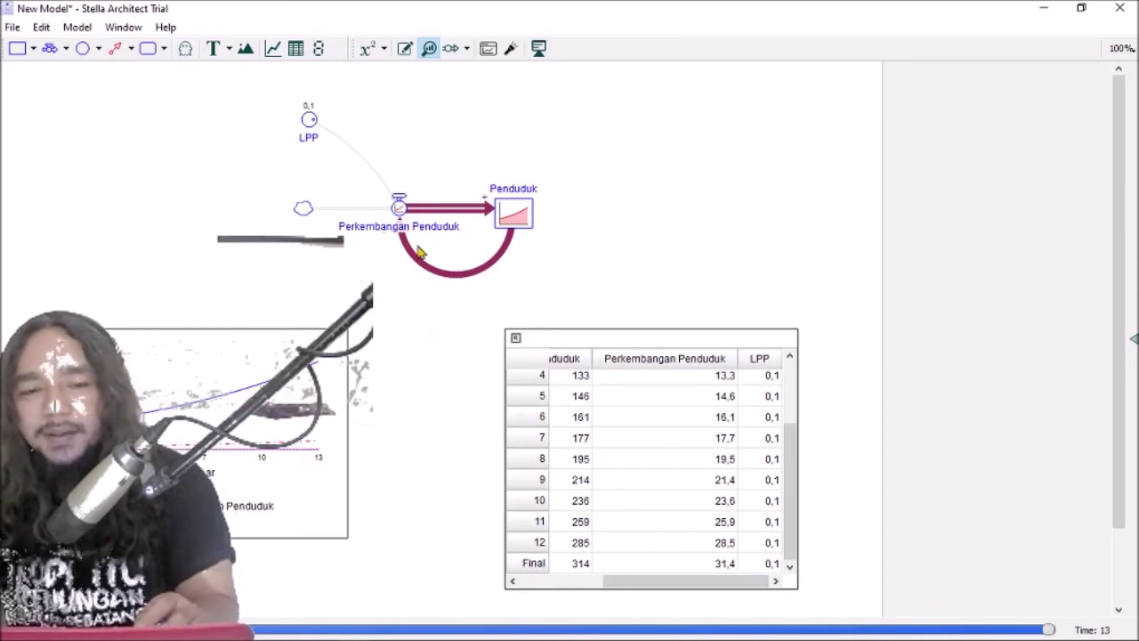
- Set the equation of the LPP converter to 0,02 and hide its properties
click(307, 124)
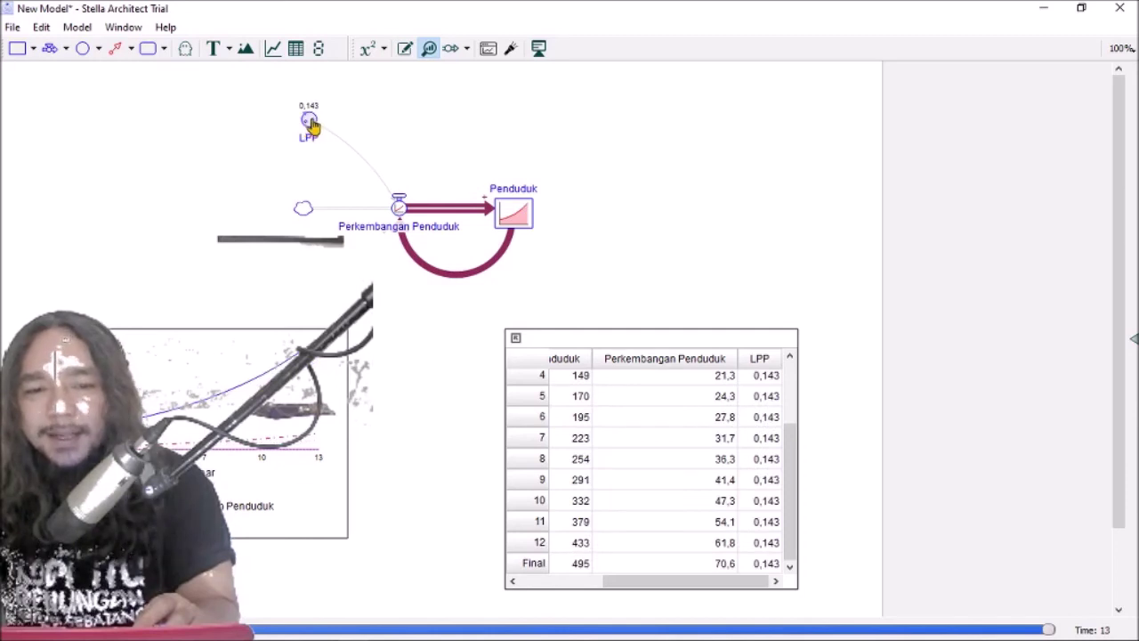
double_click(309, 122)
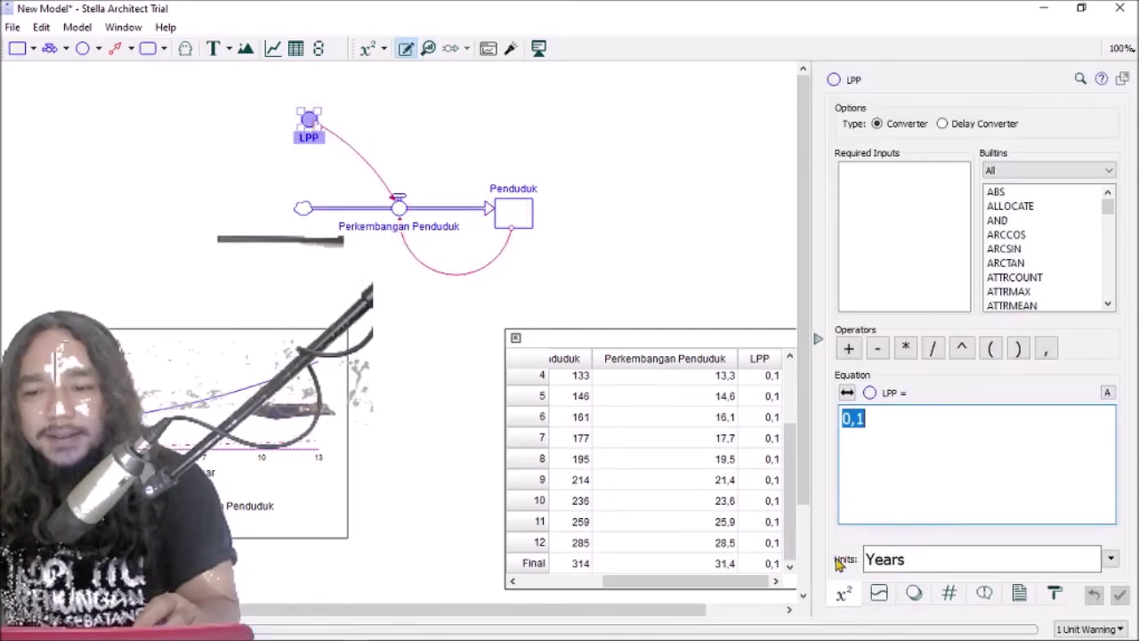
text(0,)
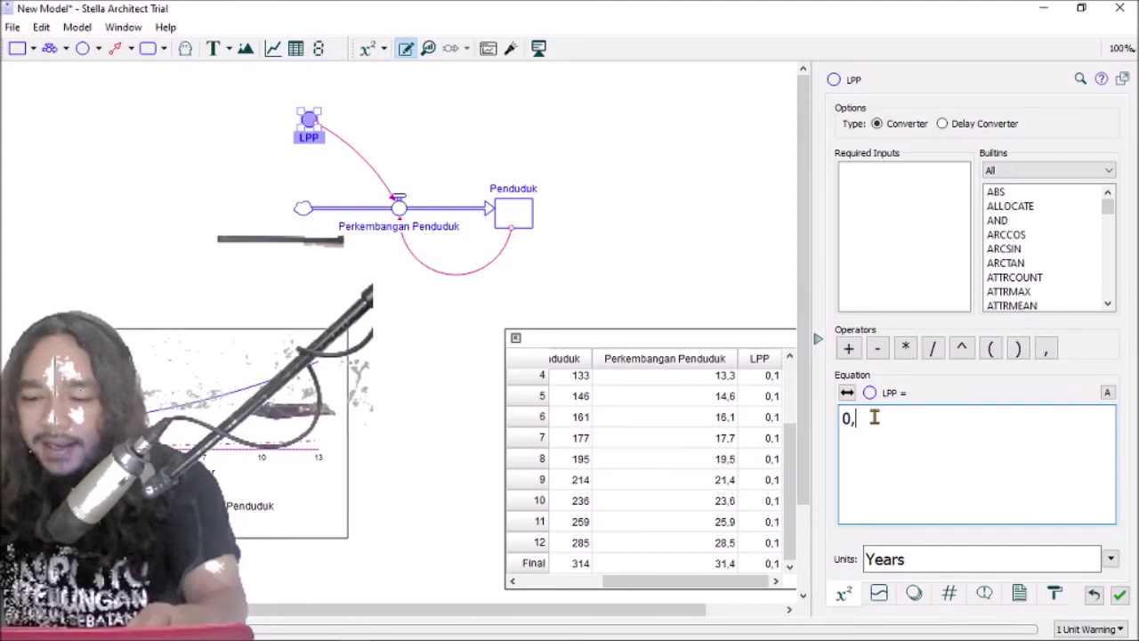
text(02)
click(1119, 595)
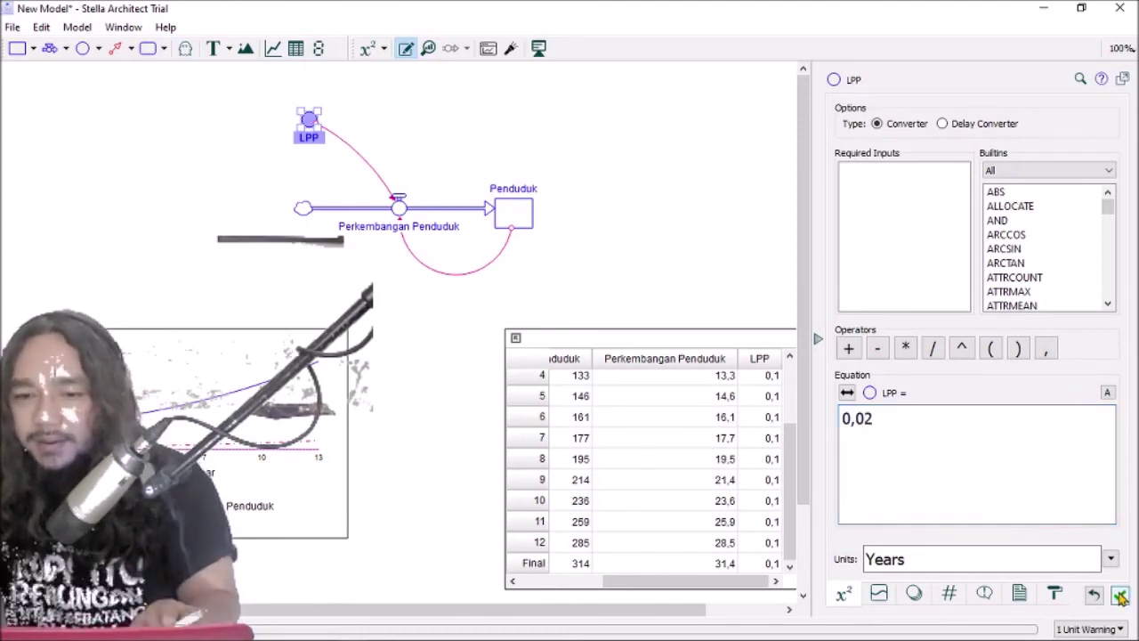
click(457, 448)
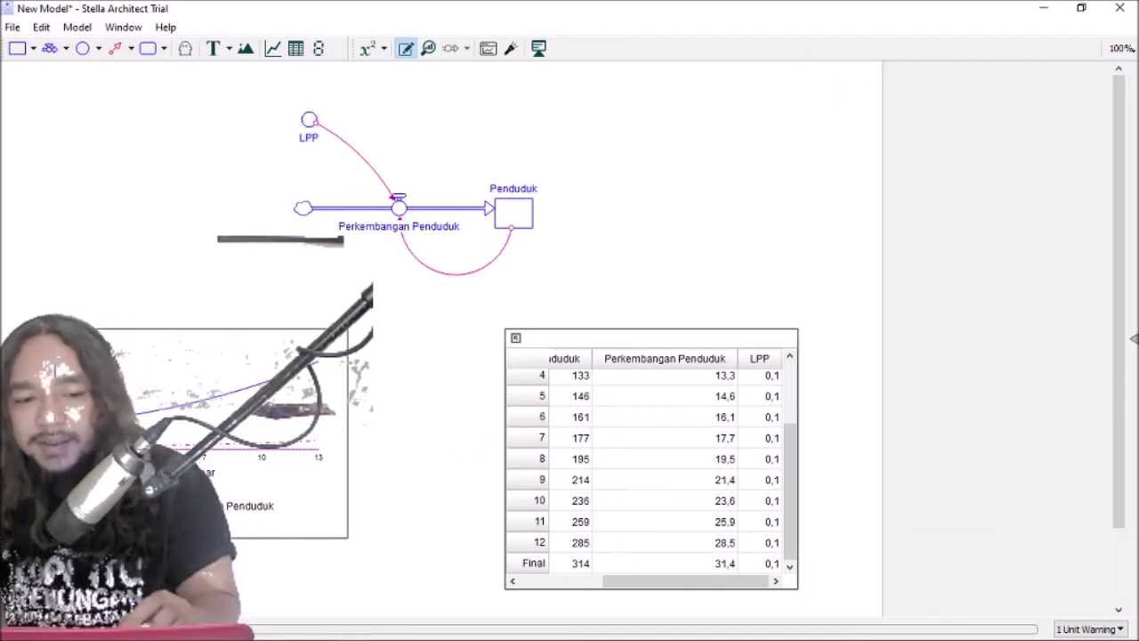
- Rerun the simulation with the new LPP value and examine the table's results from the first to the final year
key(ctrl+r)
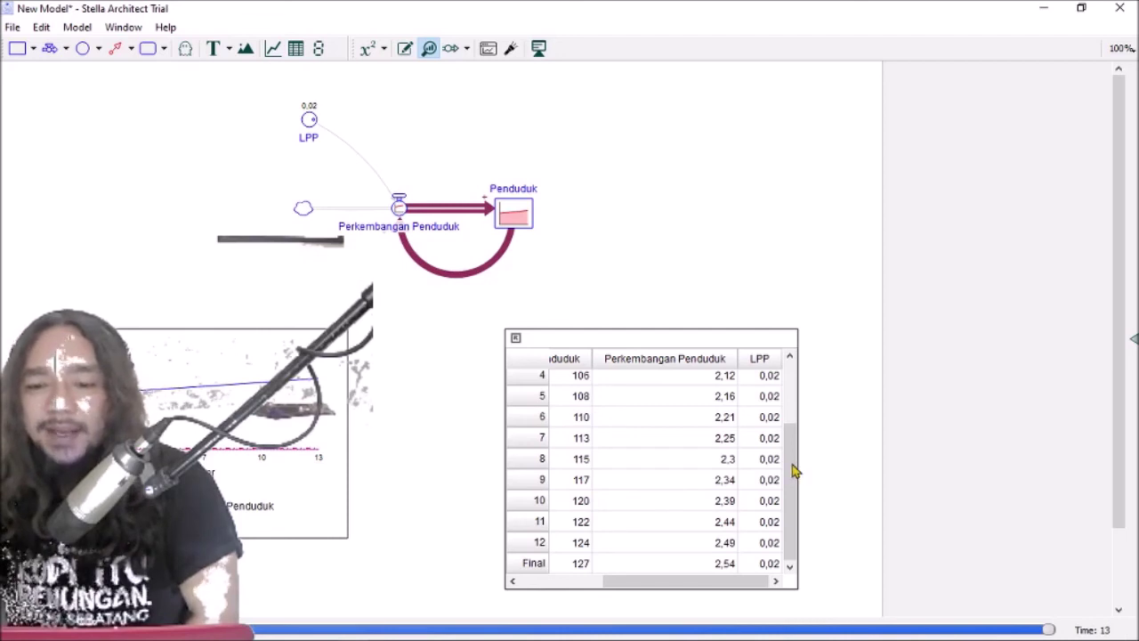
drag(792, 509, 577, 575)
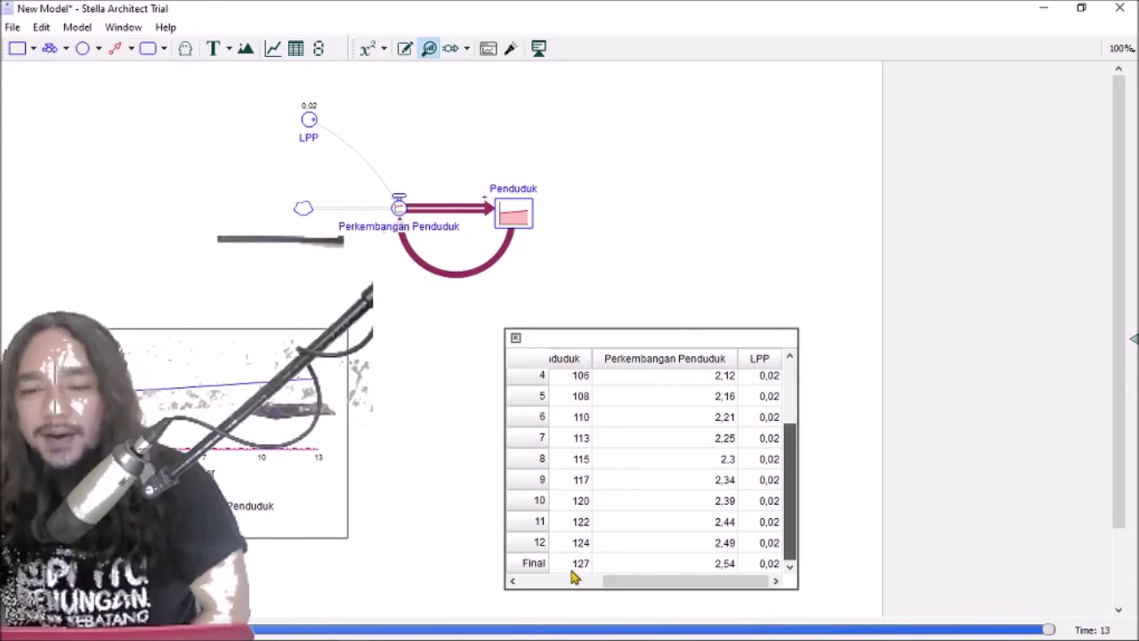
drag(681, 586, 770, 541)
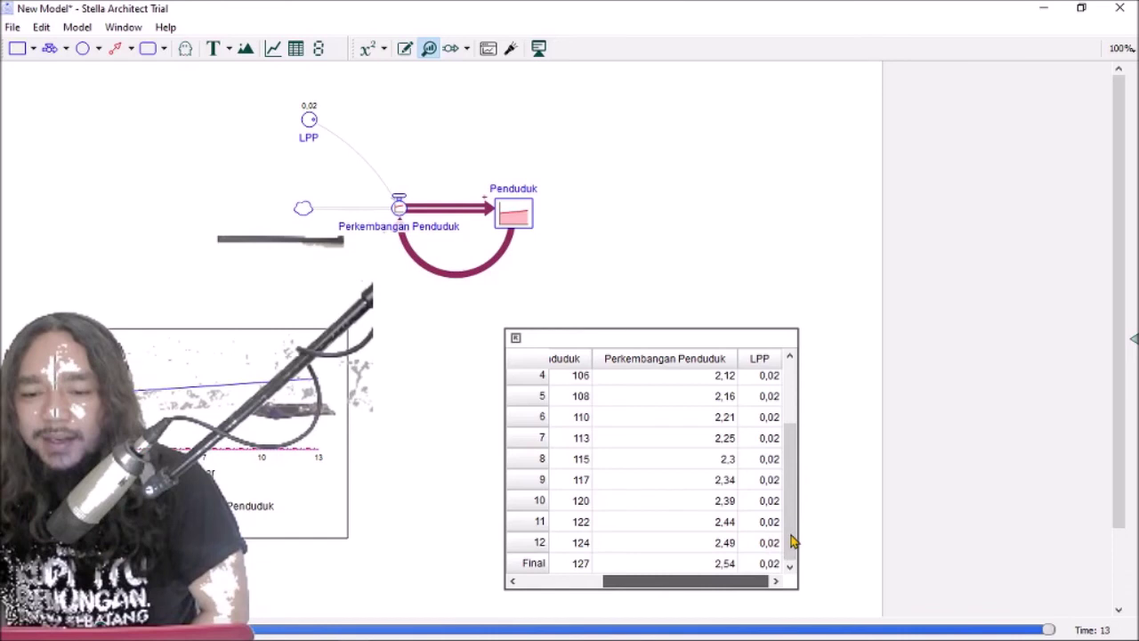
scroll(792, 540, up, 2)
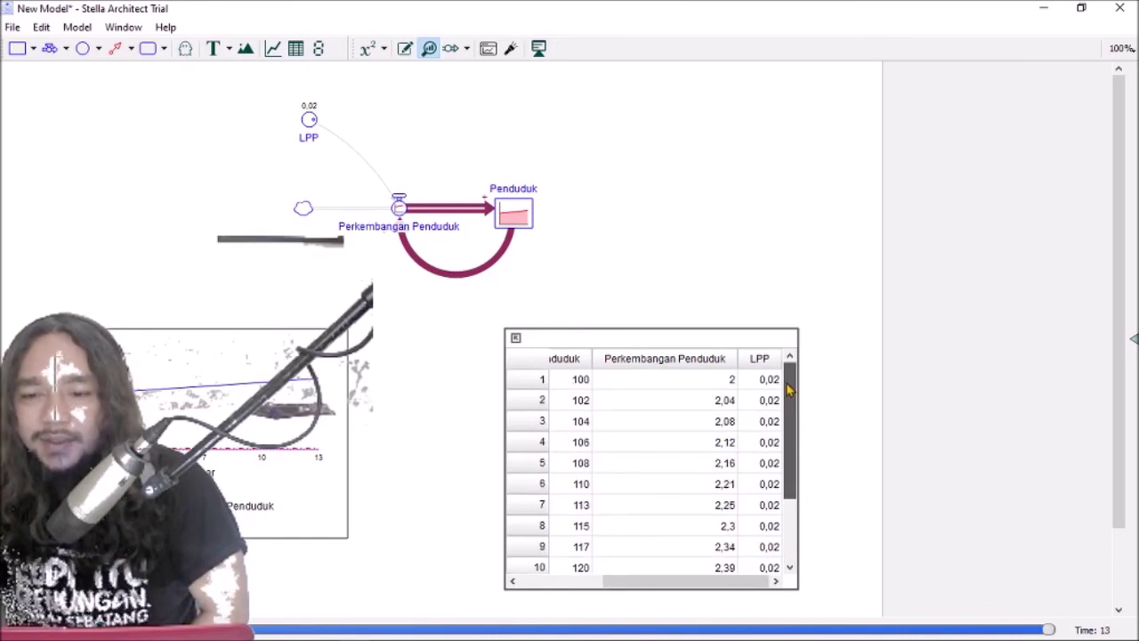
drag(789, 391, 796, 491)
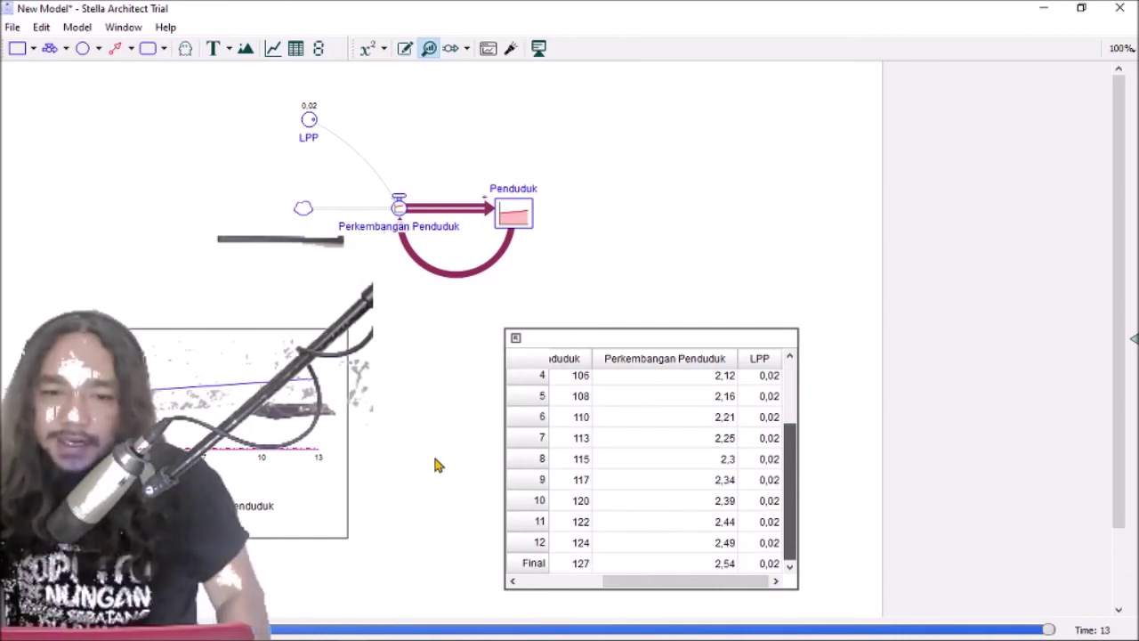
- Place a text box above the Penduduk stock, to its right, and enter "STRUKTUR DAN PERILAKU SISTEM" in it
click(215, 50)
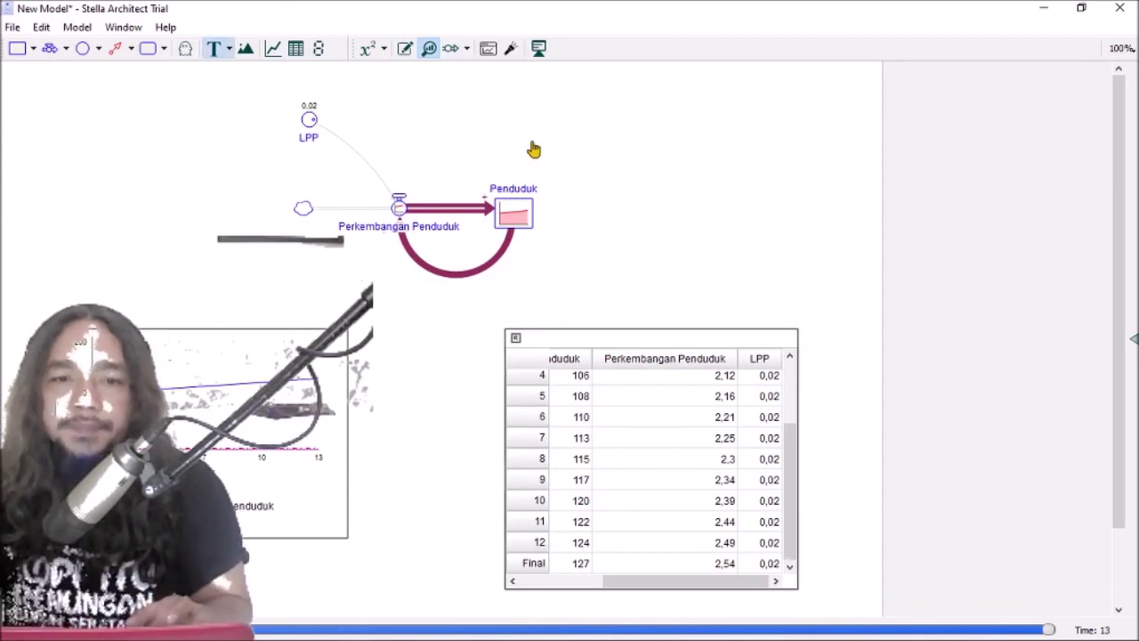
click(534, 92)
text(S)
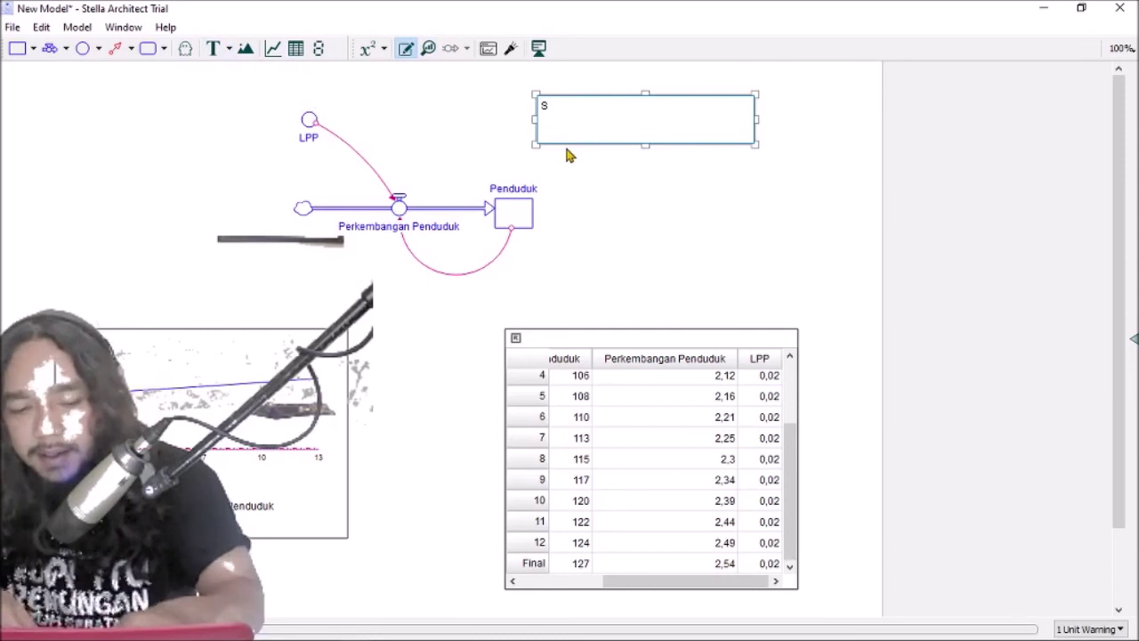
text(TRUKTUR DAN PER)
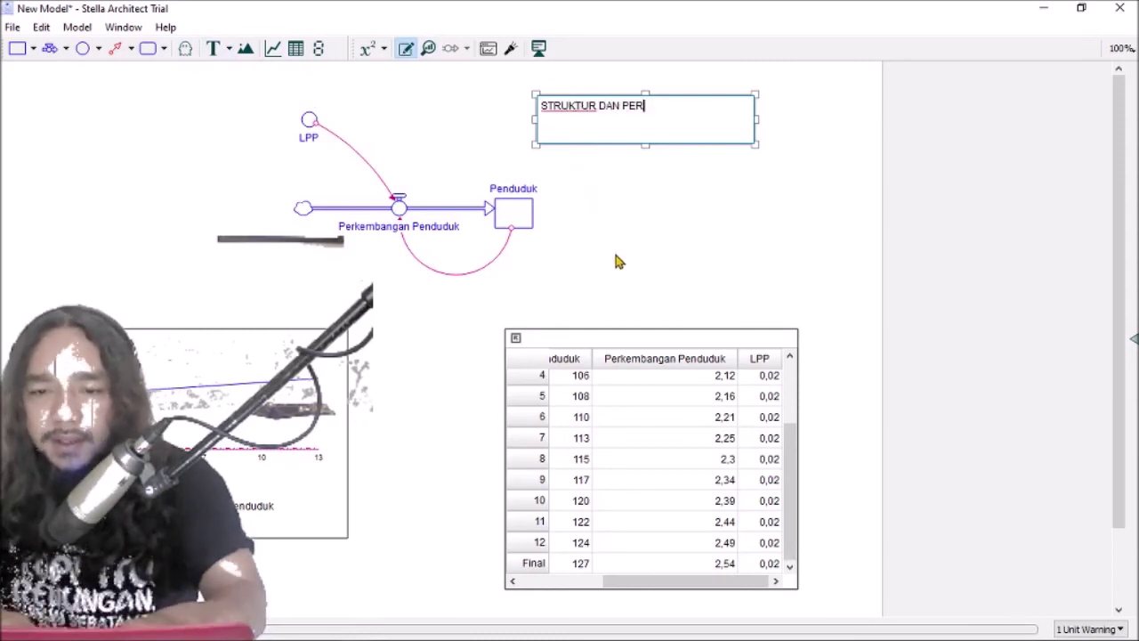
text(ILAKU SIS)
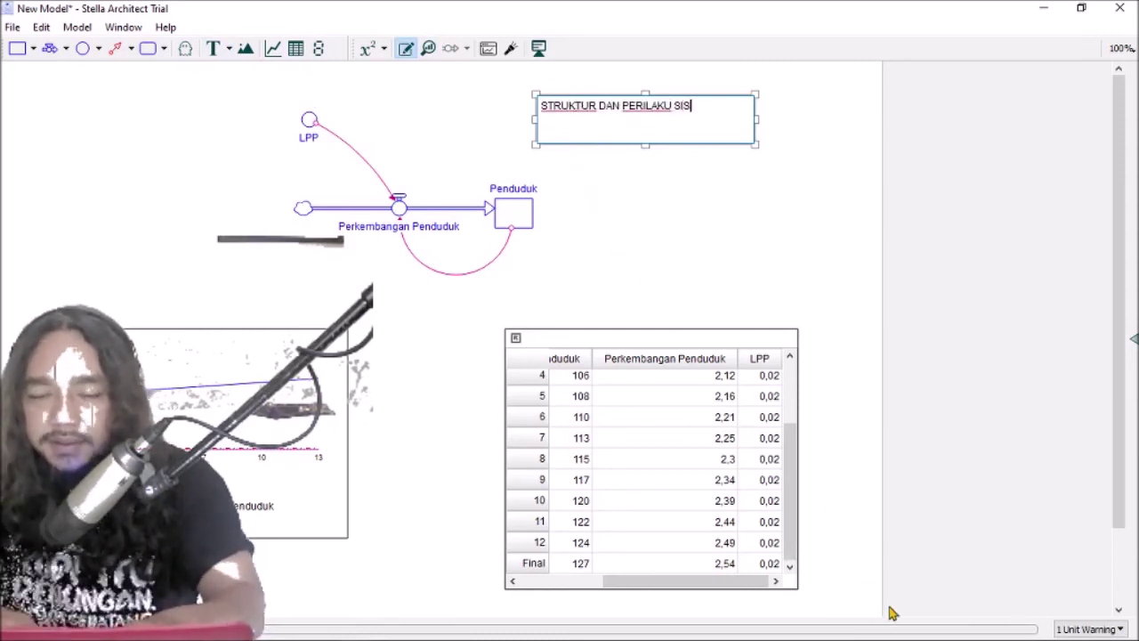
text(TEM)
- Add a second line reading "FAMILIARIZE/TERBIASA" to the text box
key(Return)
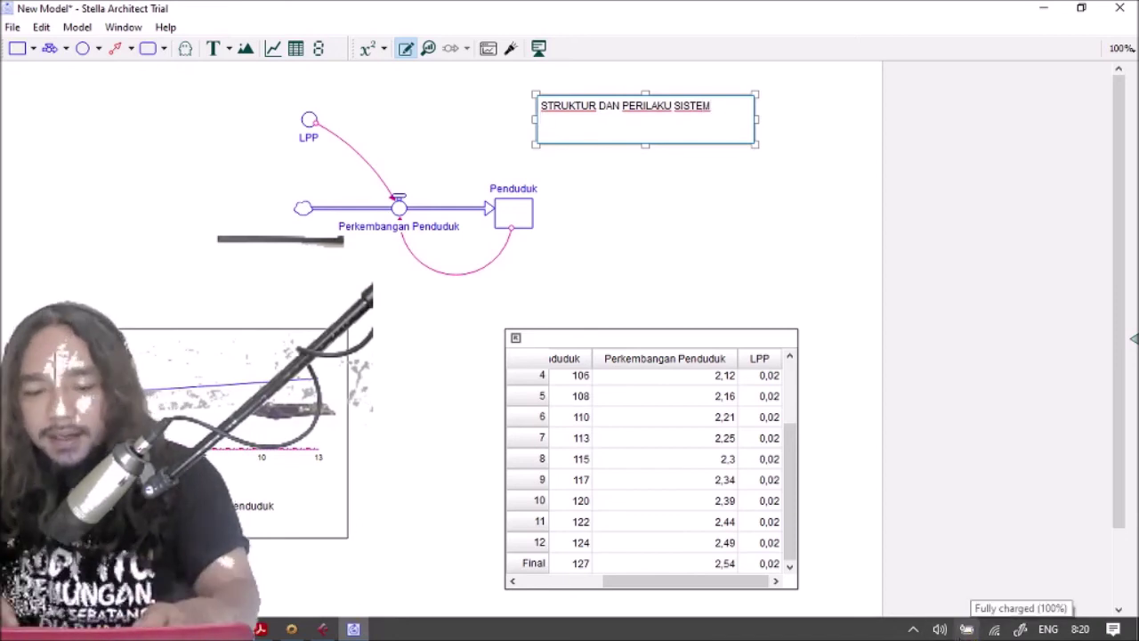
text(FAMILI)
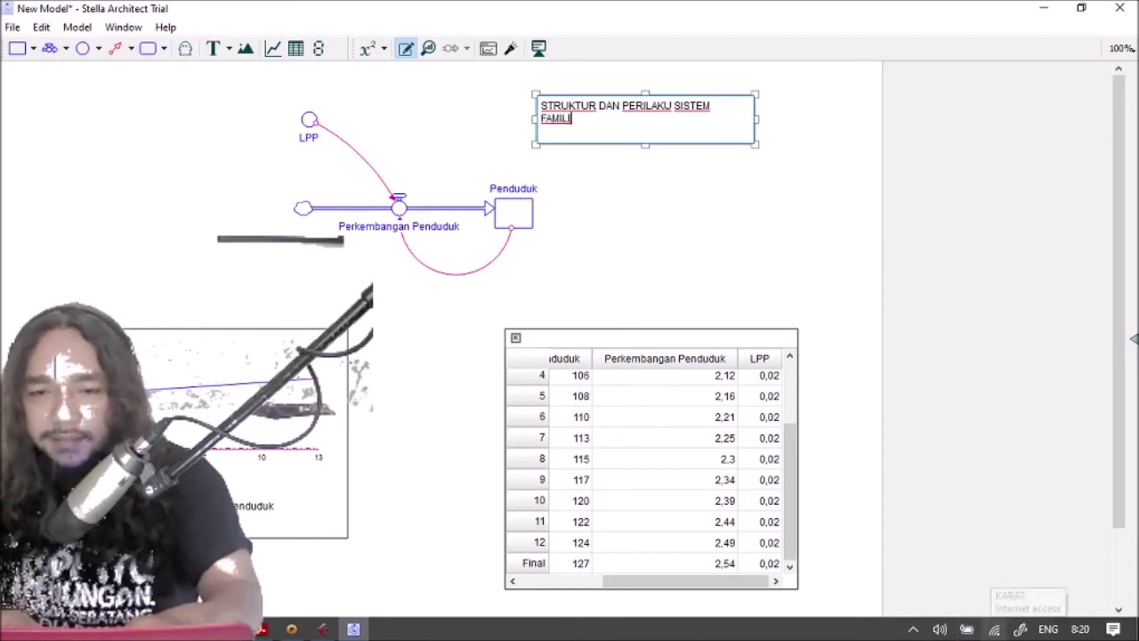
text(AR)
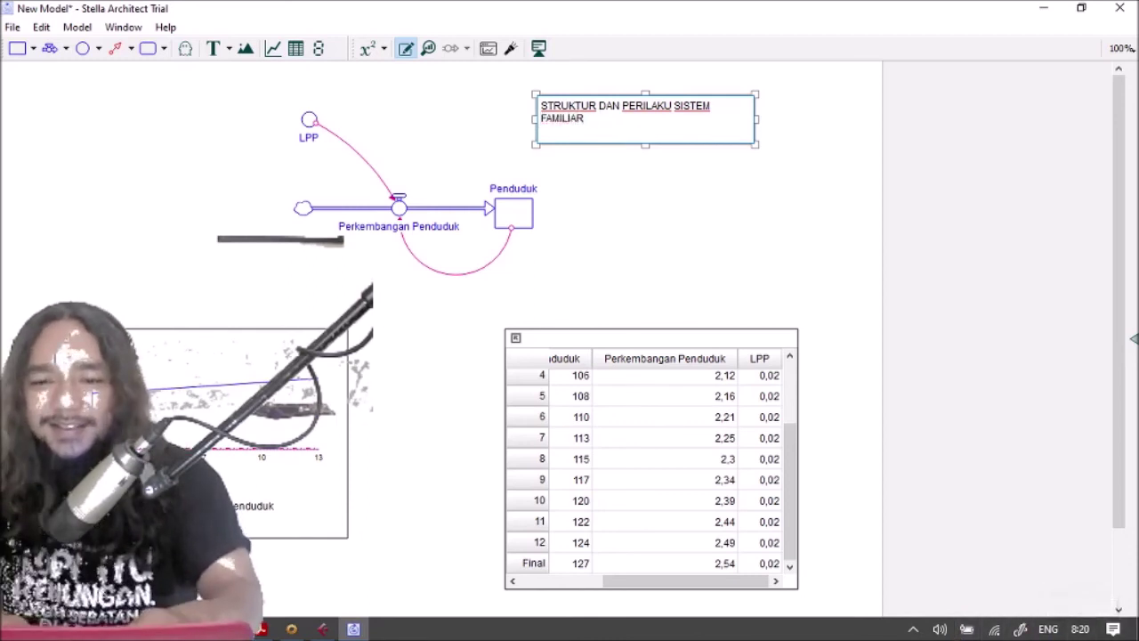
text(IZ)
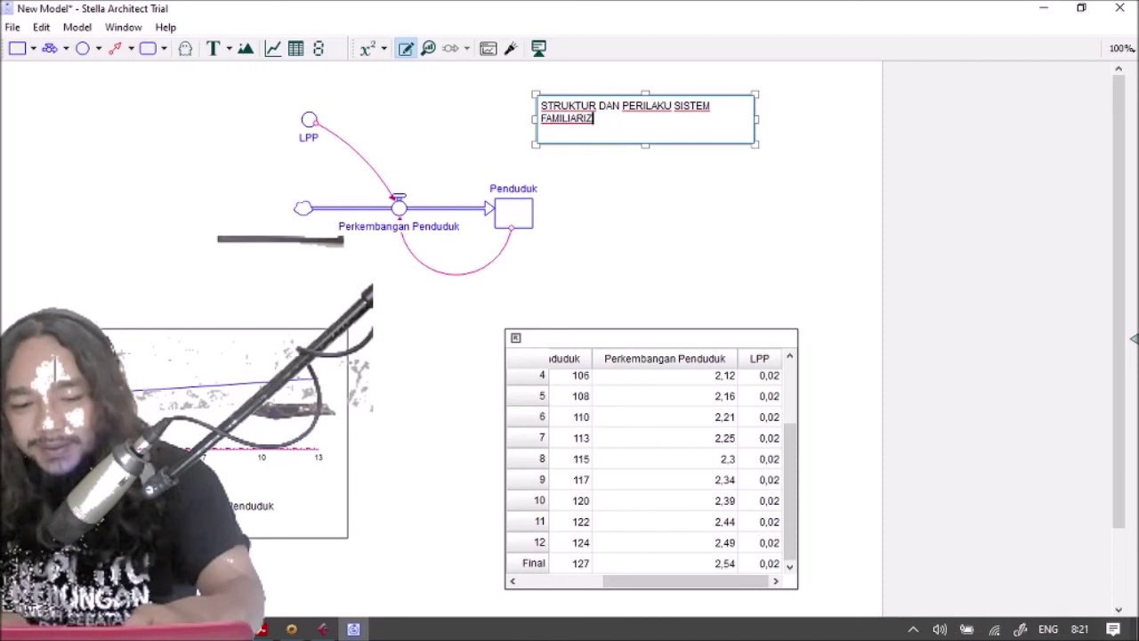
text(E)
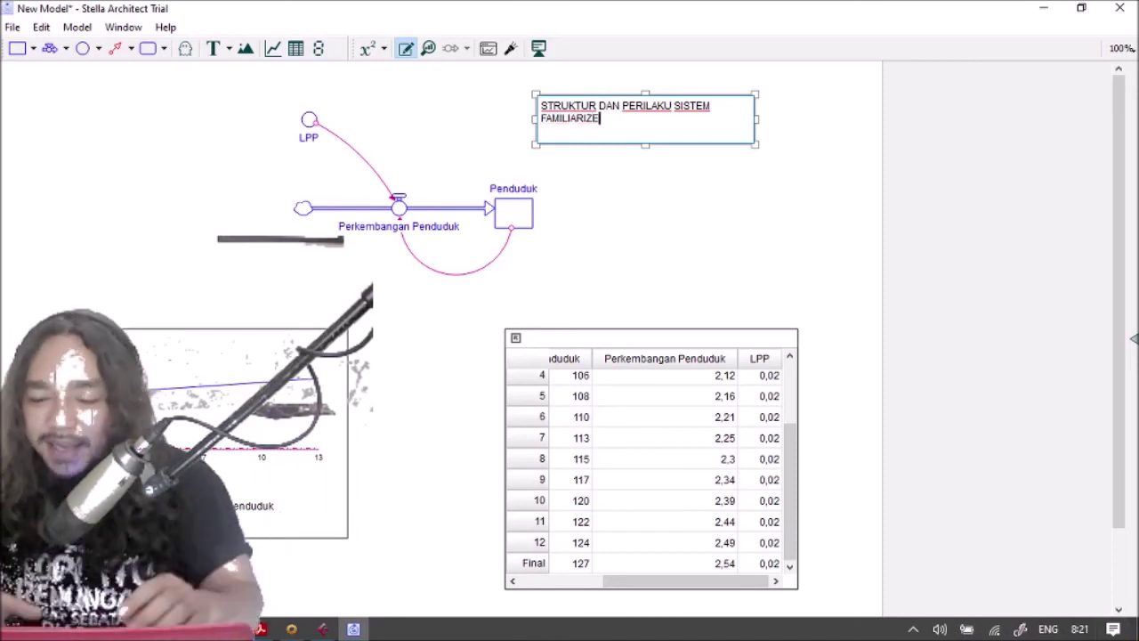
text(/TERB)
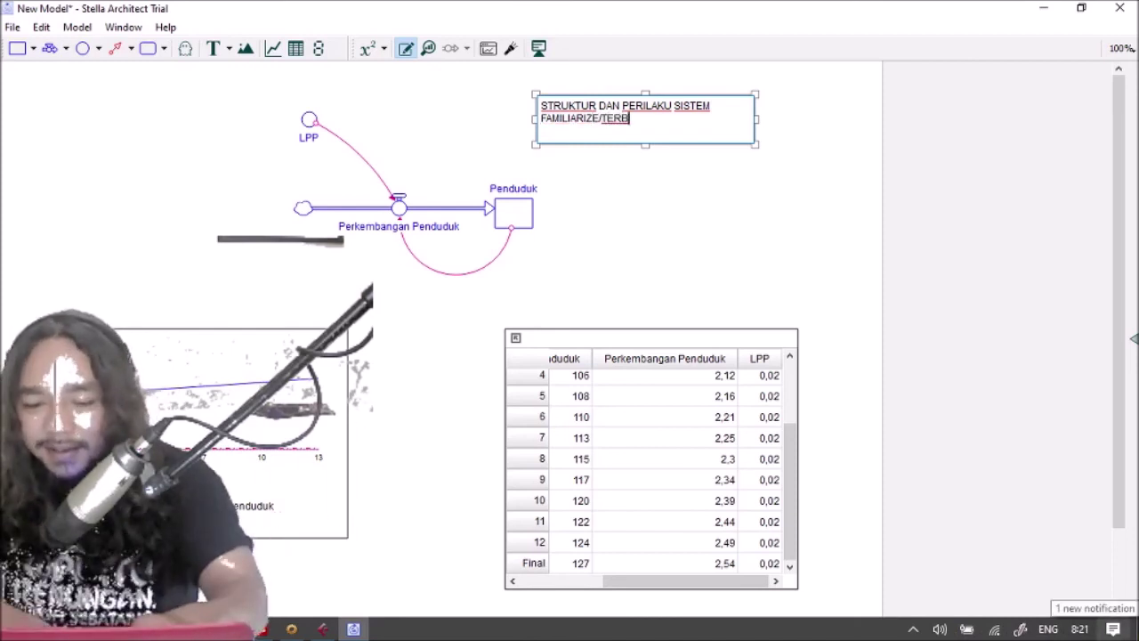
text(IASA)
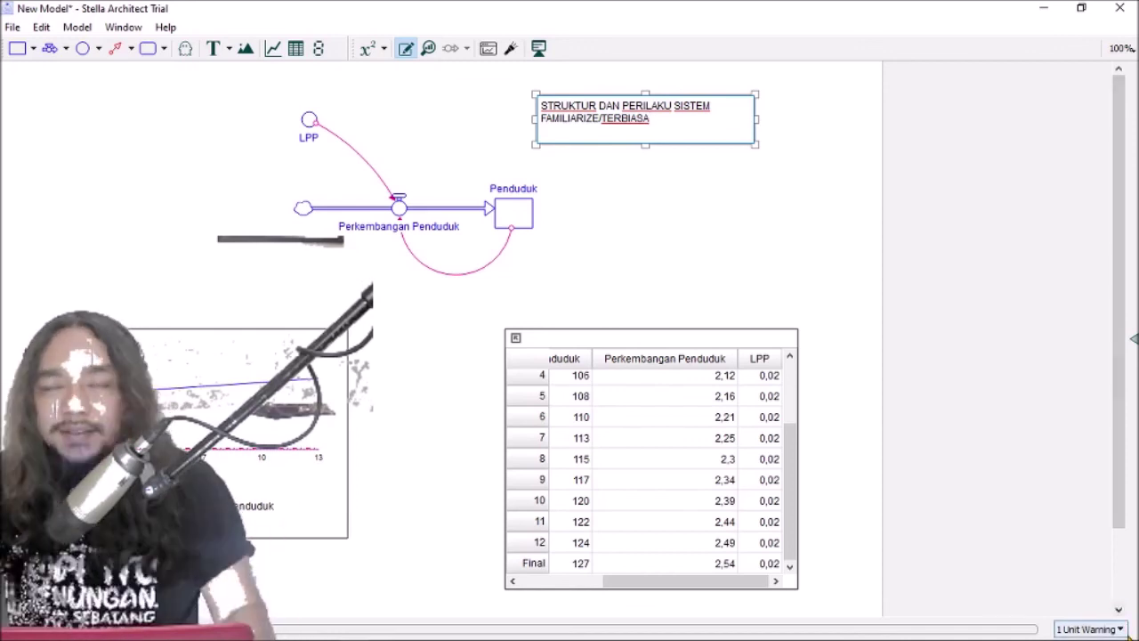
mouse_move(1127, 637)
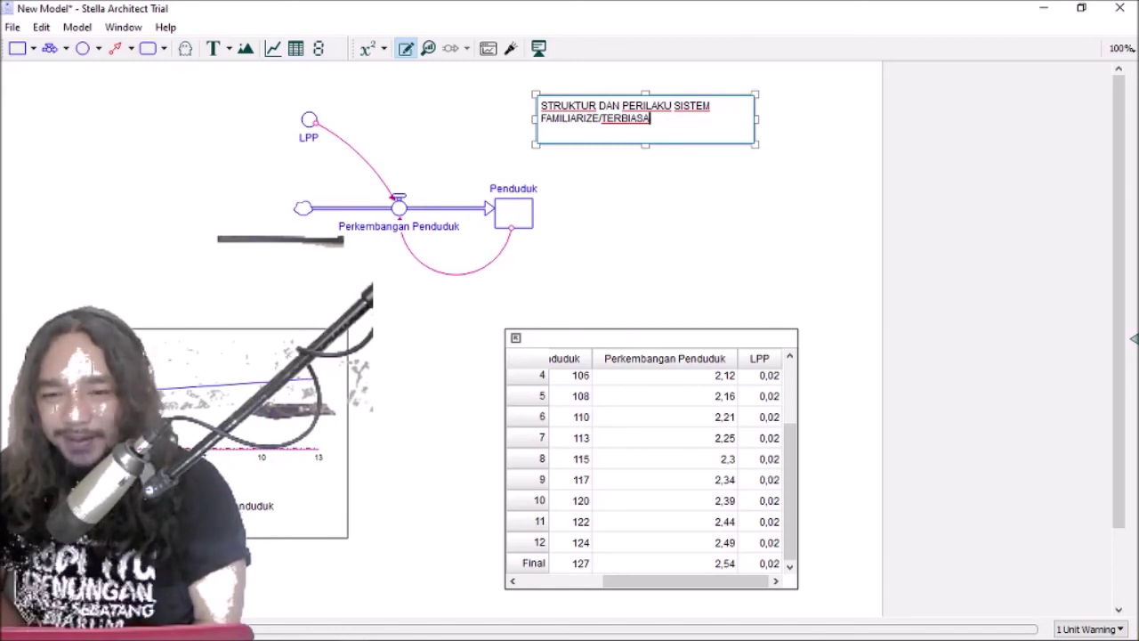
mouse_move(768, 629)
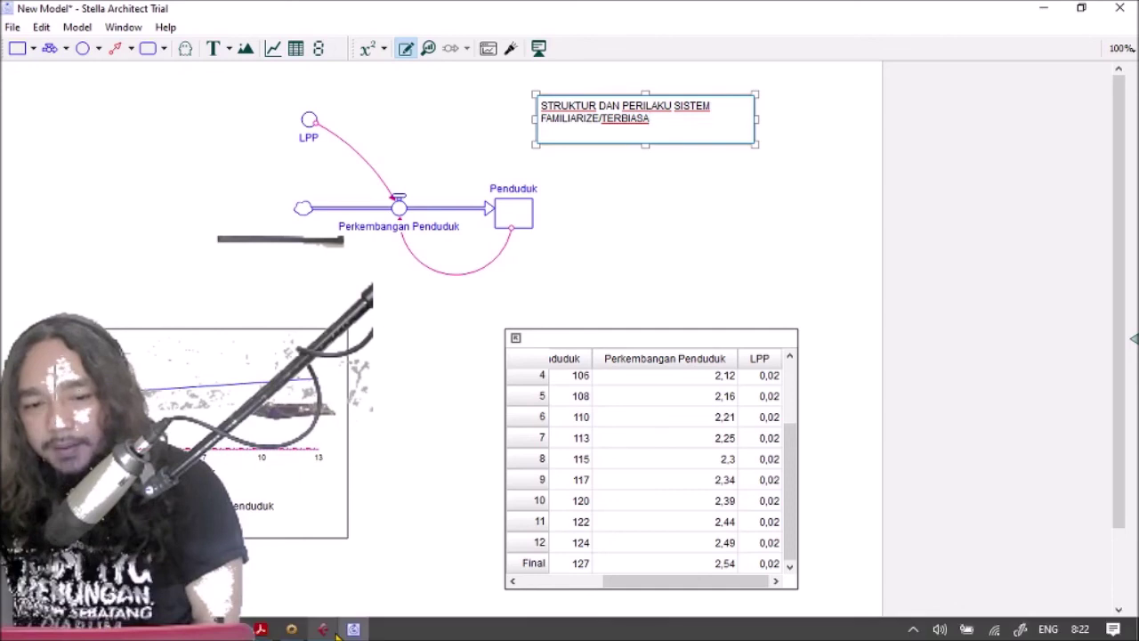
click(323, 629)
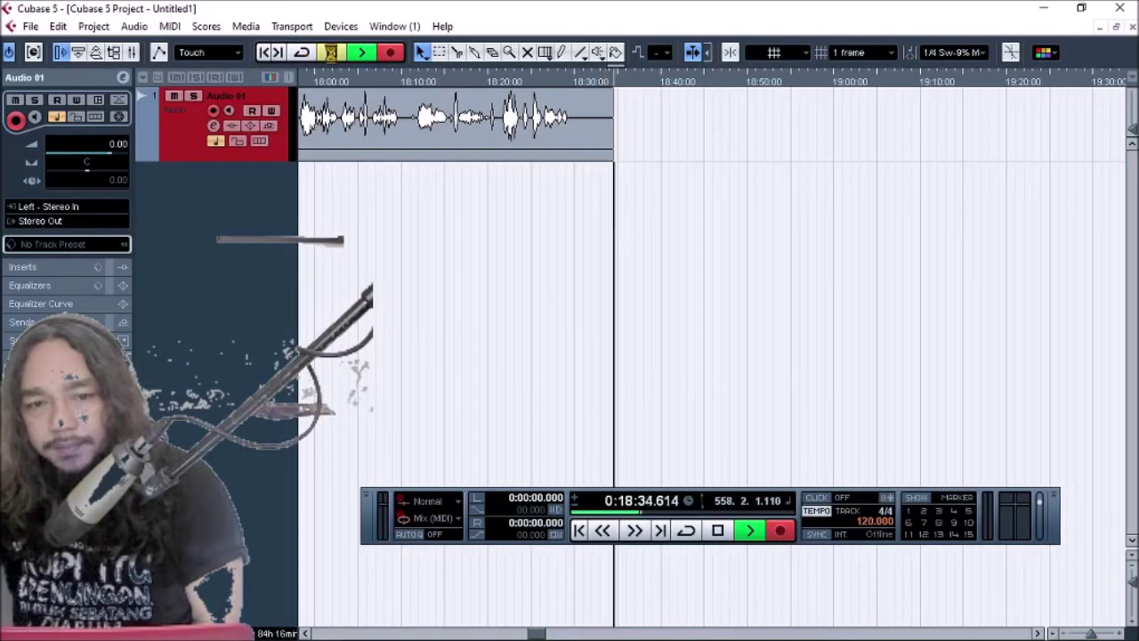
key(alt+Tab)
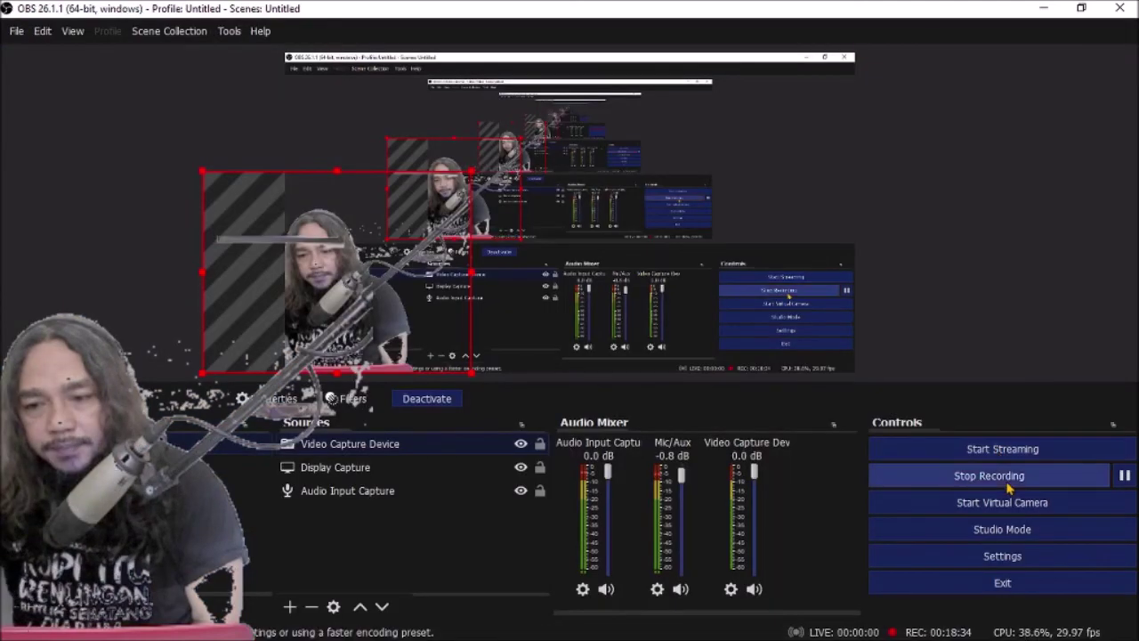